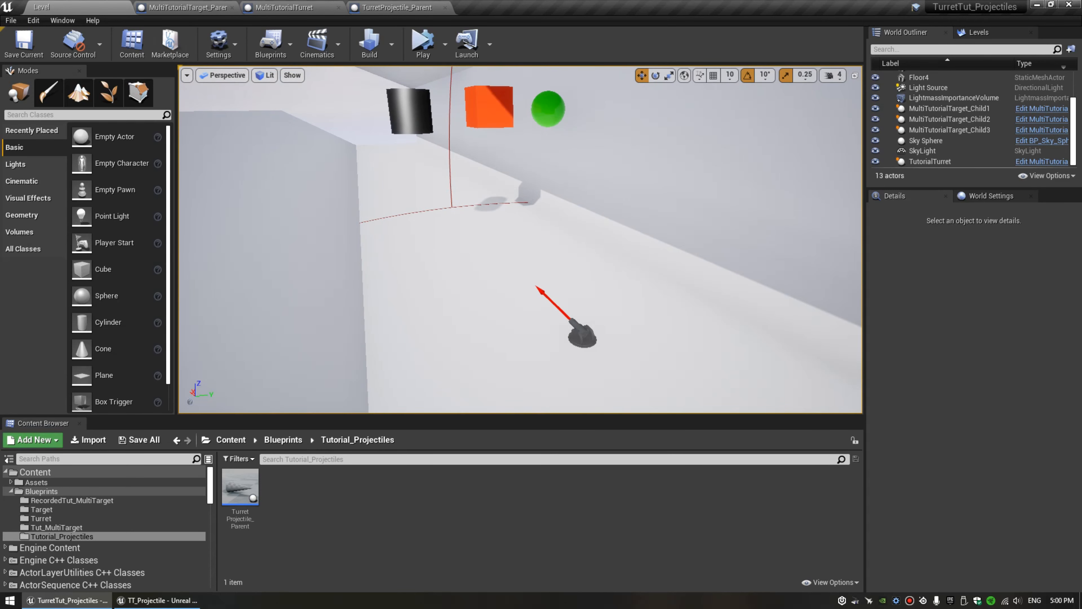
Start simulating the level and delete the orange cube target to test how the turret reacts.
right_drag(496, 228, 492, 181)
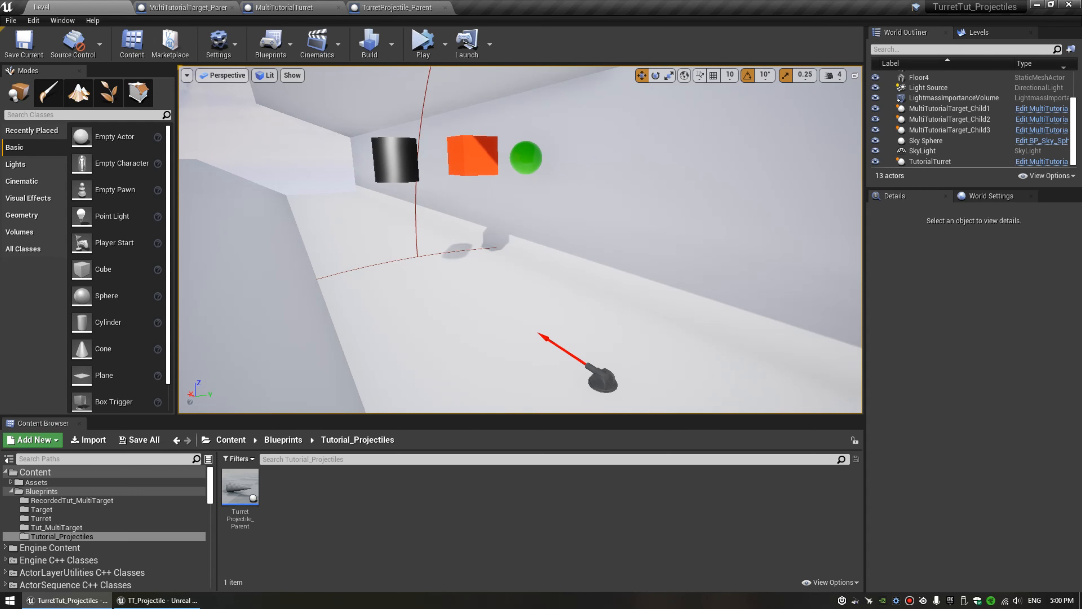
right_drag(492, 182, 490, 209)
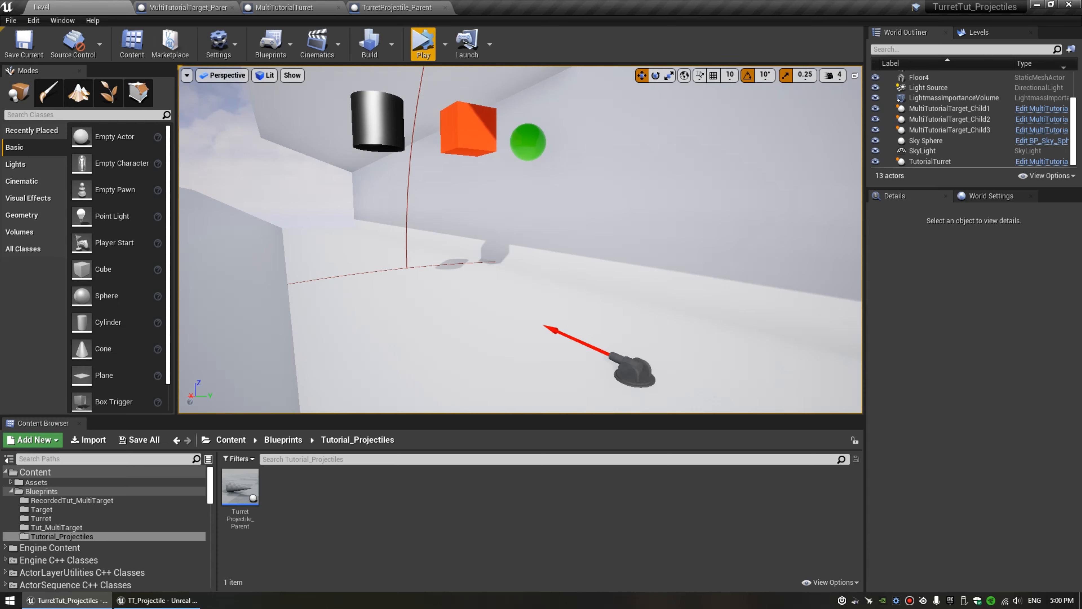
click(423, 44)
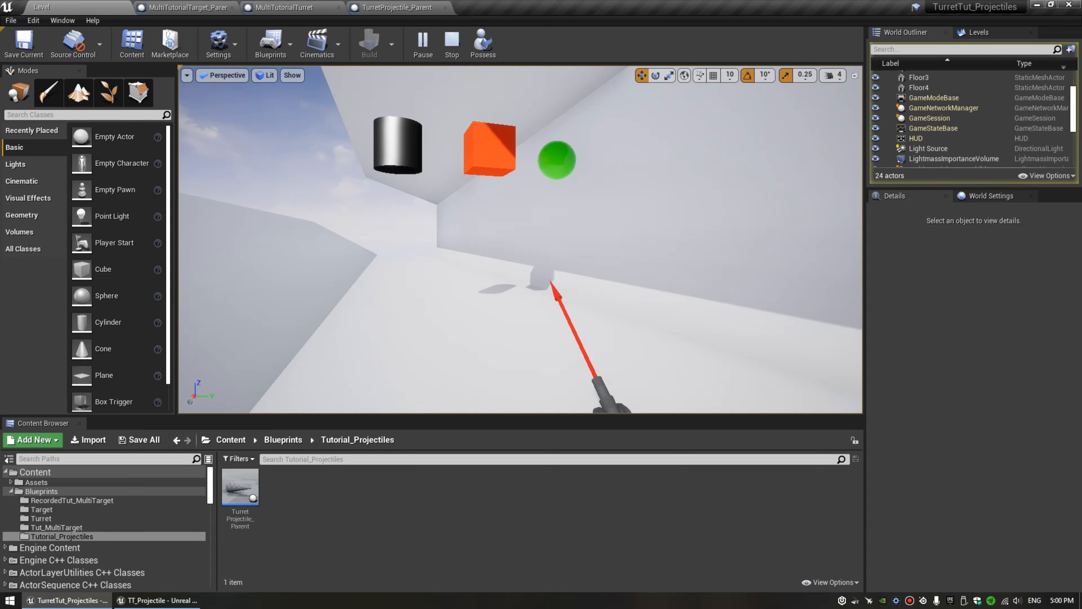
right_drag(519, 239, 540, 244)
key(s)
click(473, 157)
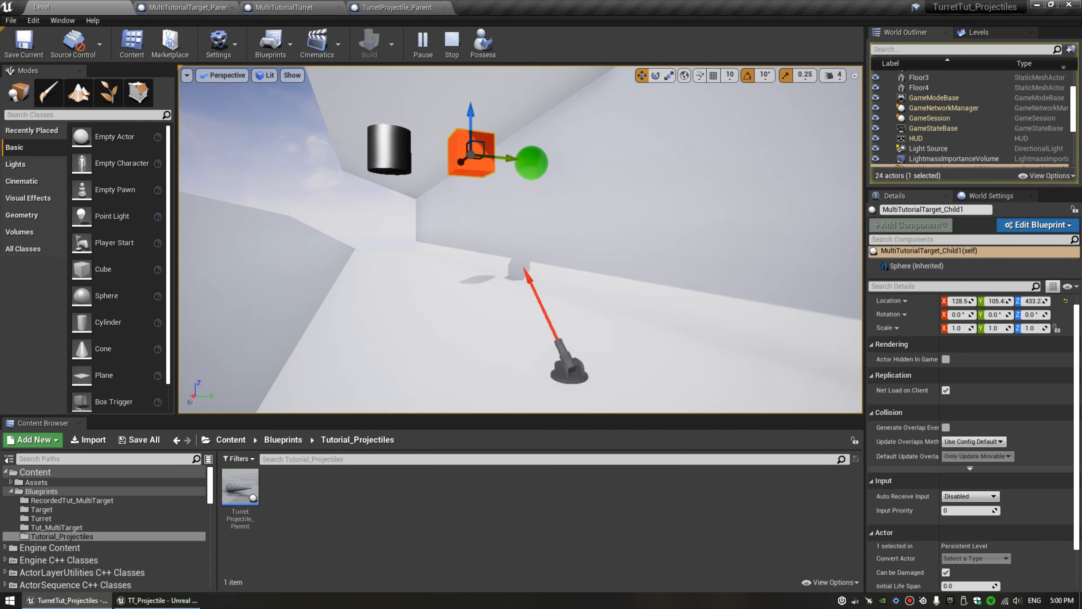
key(Delete)
Move the green sphere target down and sideways in the running simulation, and delete it.
click(532, 163)
drag(531, 118, 531, 194)
drag(568, 230, 475, 233)
key(Delete)
Lower the cylinder target to test the turret's aim and stop the simulation.
right_drag(474, 232, 449, 233)
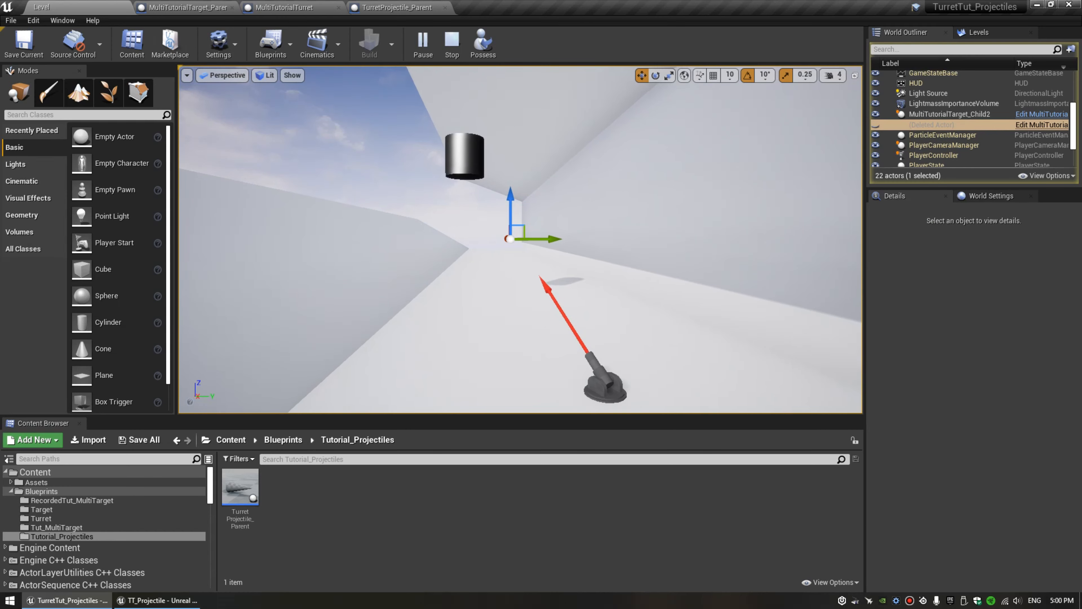
click(464, 158)
drag(464, 128, 470, 201)
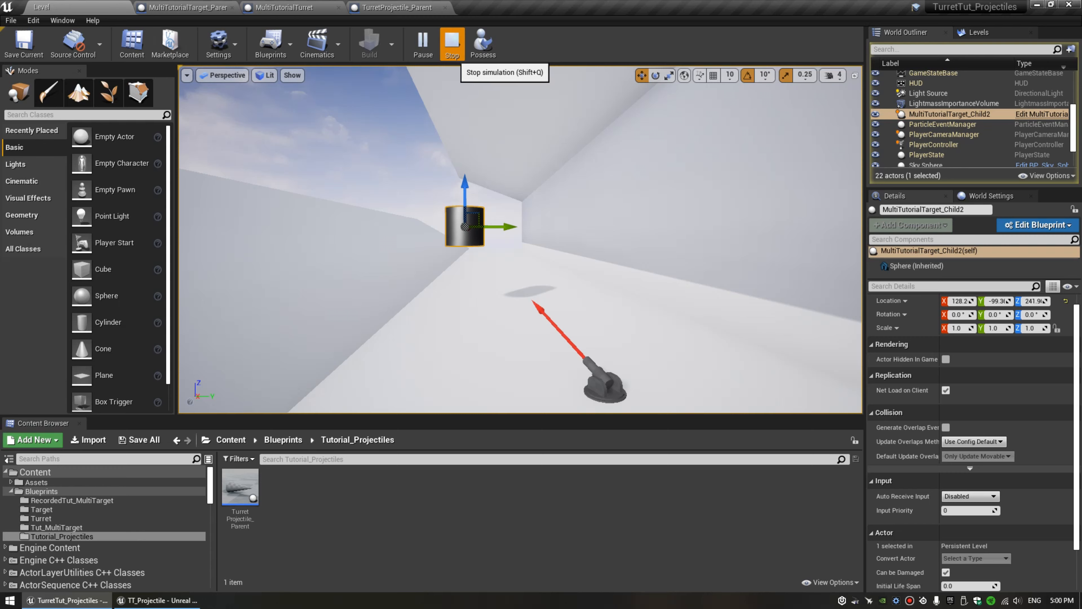
click(452, 44)
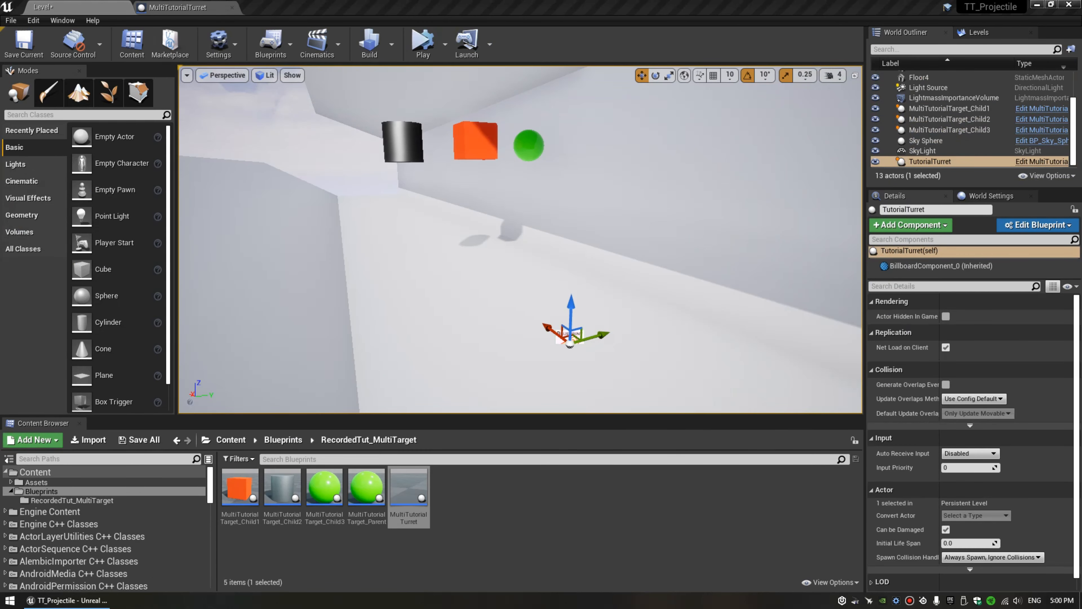
Open the MultiTutorialTurret blueprint from the RecordedTut_MultiTarget folder.
right_drag(519, 239, 534, 222)
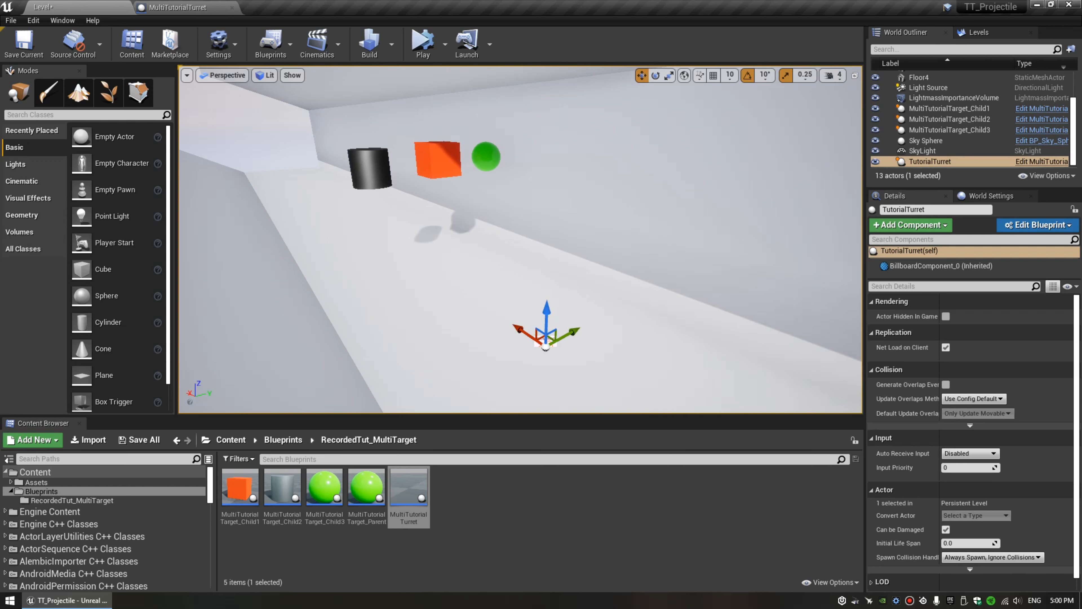
mouse_move(520, 239)
right_down()
mouse_move(520, 256)
mouse_move(541, 246)
mouse_move(526, 251)
right_up()
key(w)
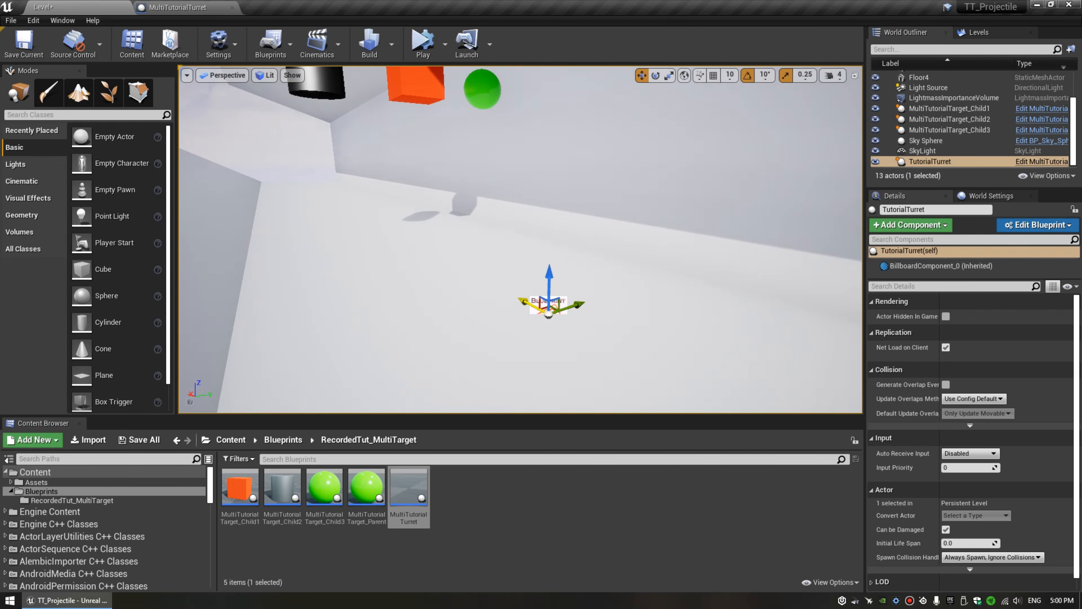
double_click(408, 488)
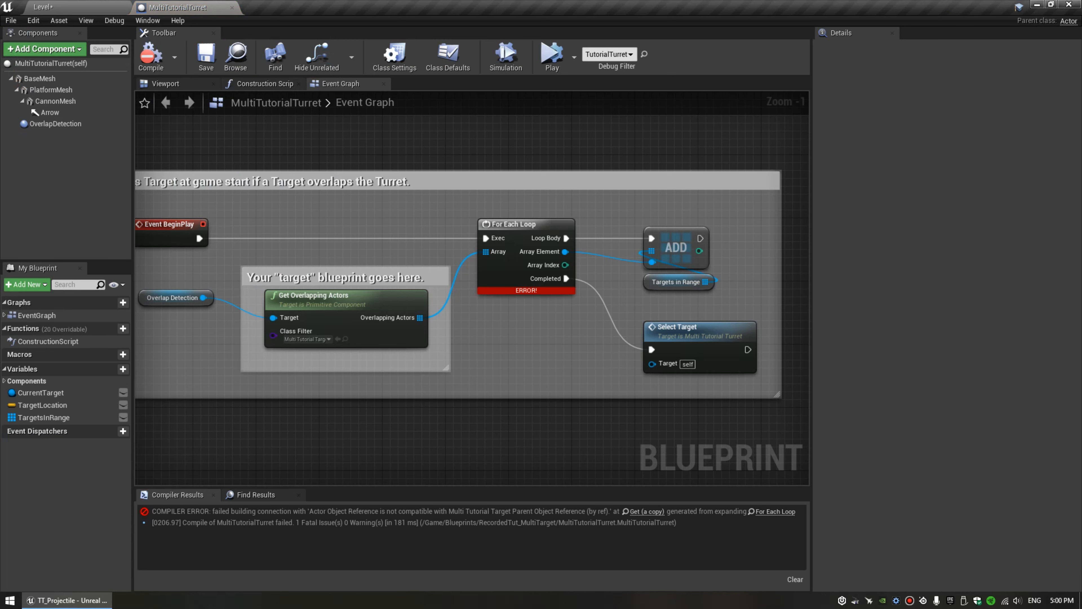
Examine the For Each Loop node flagged by the compiler in the Event Graph section that sets the target at game start.
scroll(463, 216, down, 11)
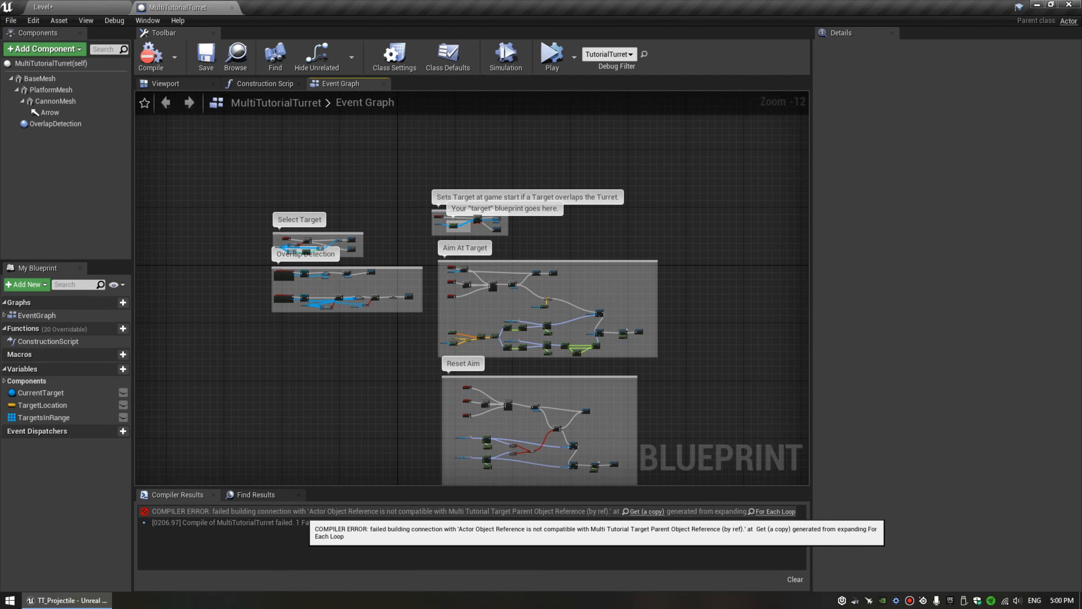
scroll(482, 194, up, 6)
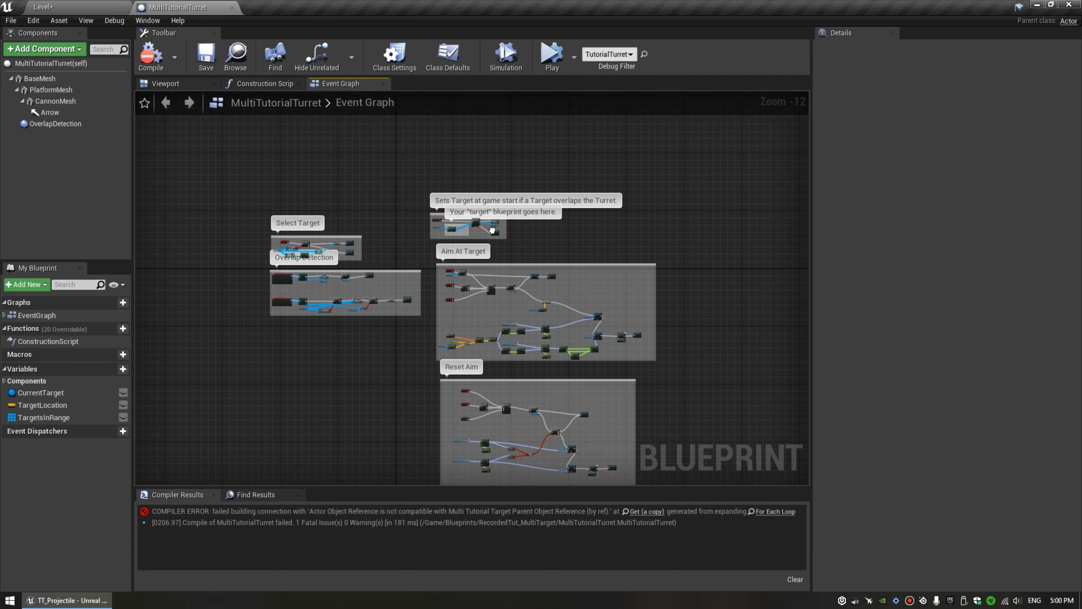
scroll(418, 261, up, 4)
right_drag(453, 245, 427, 256)
click(553, 280)
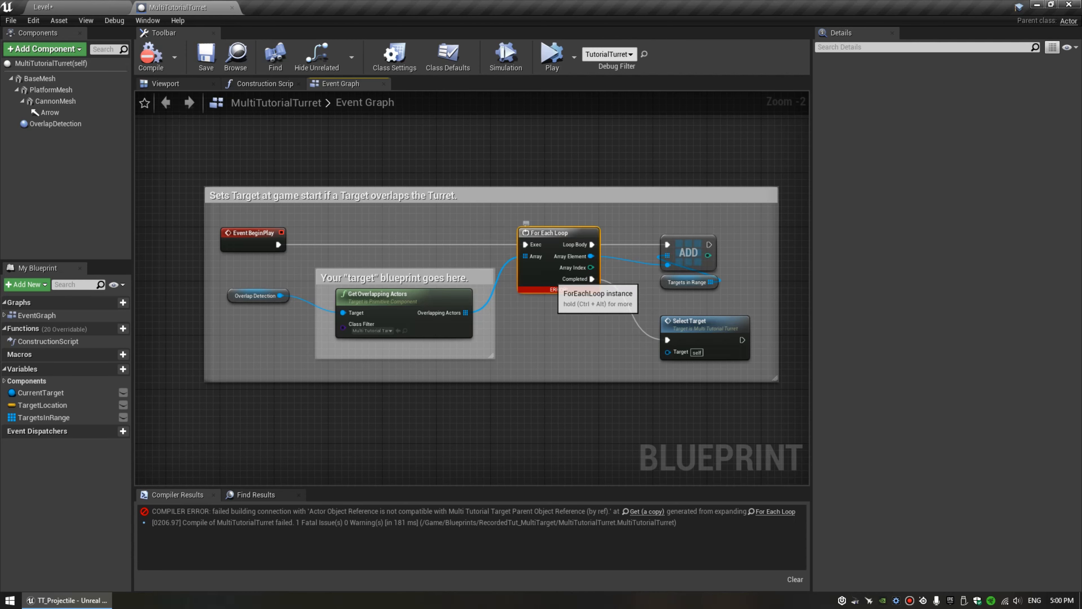
scroll(553, 279, up, 1)
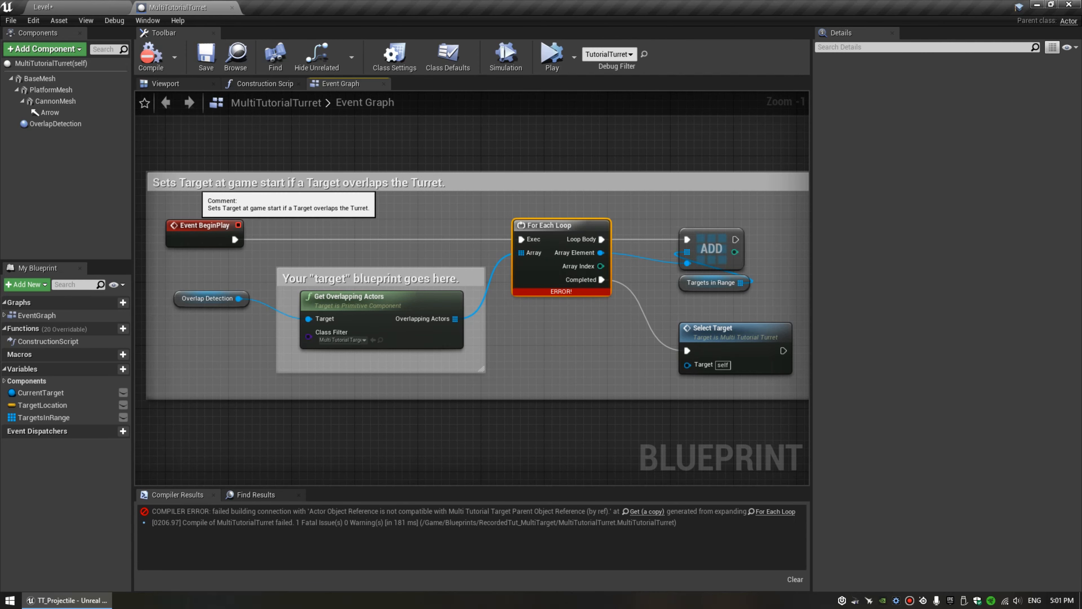
right_drag(453, 188, 464, 183)
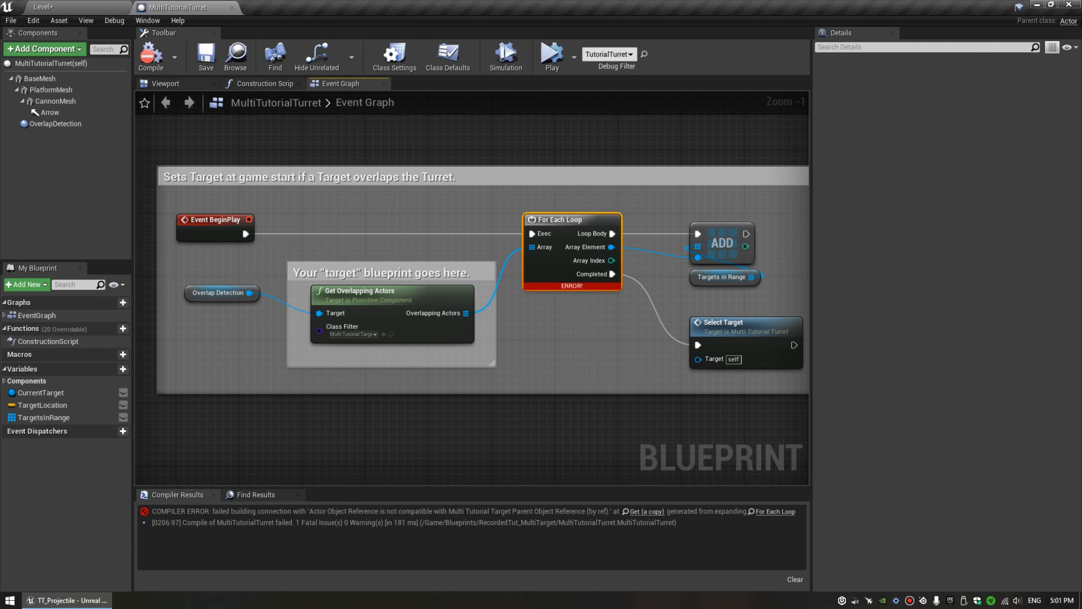
right_drag(480, 240, 380, 246)
click(400, 242)
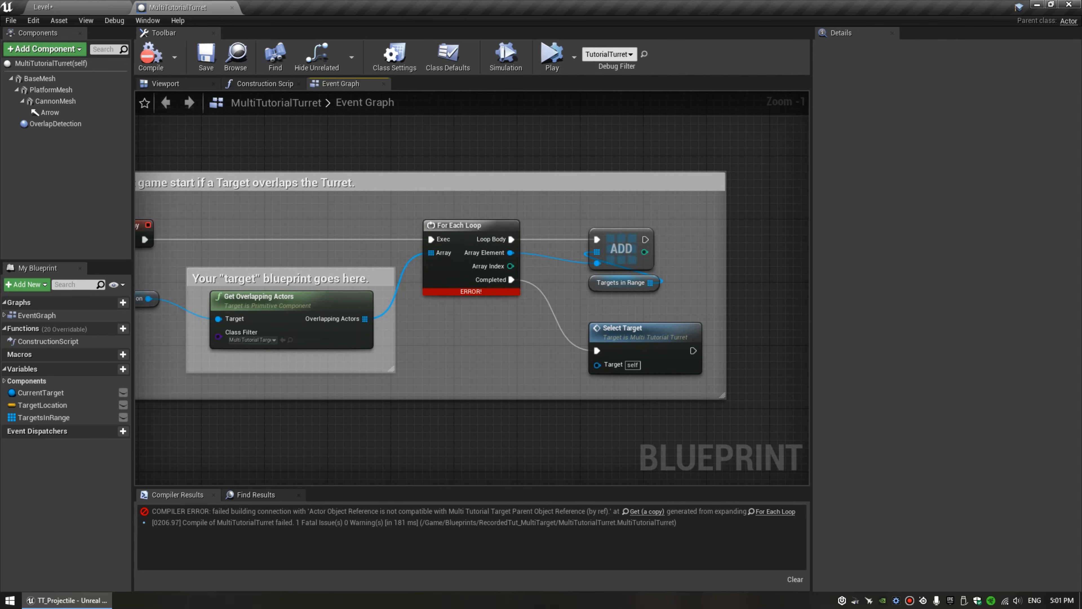
Widen the comment box around the Event BeginPlay target nodes to make room for another node.
right_drag(569, 238, 529, 254)
drag(528, 242, 617, 354)
right_drag(617, 353, 430, 321)
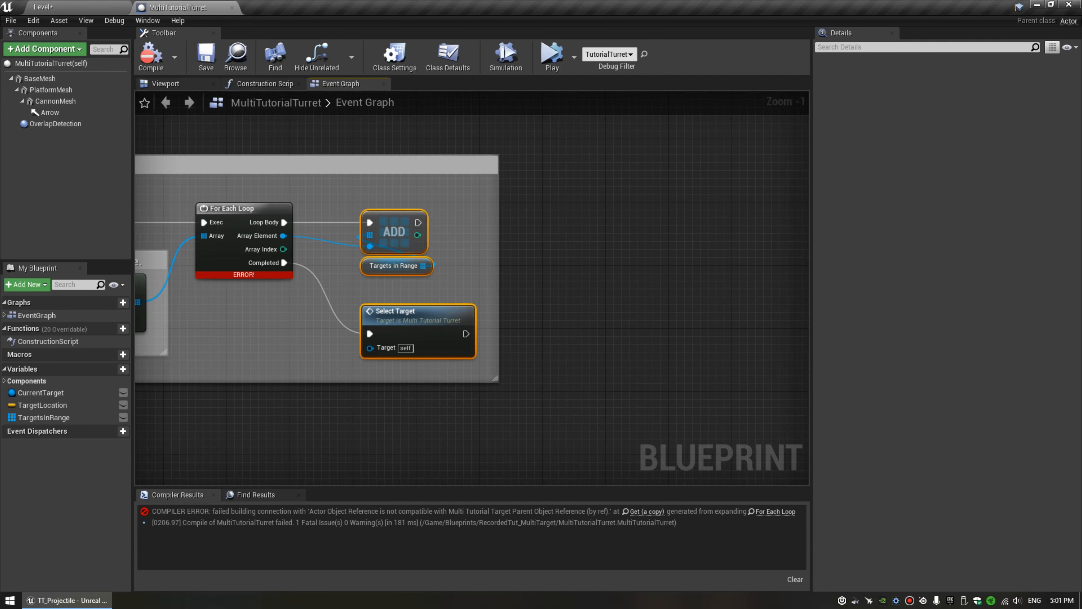
drag(499, 294, 767, 294)
right_drag(543, 260, 695, 272)
click(374, 299)
right_drag(373, 300, 527, 296)
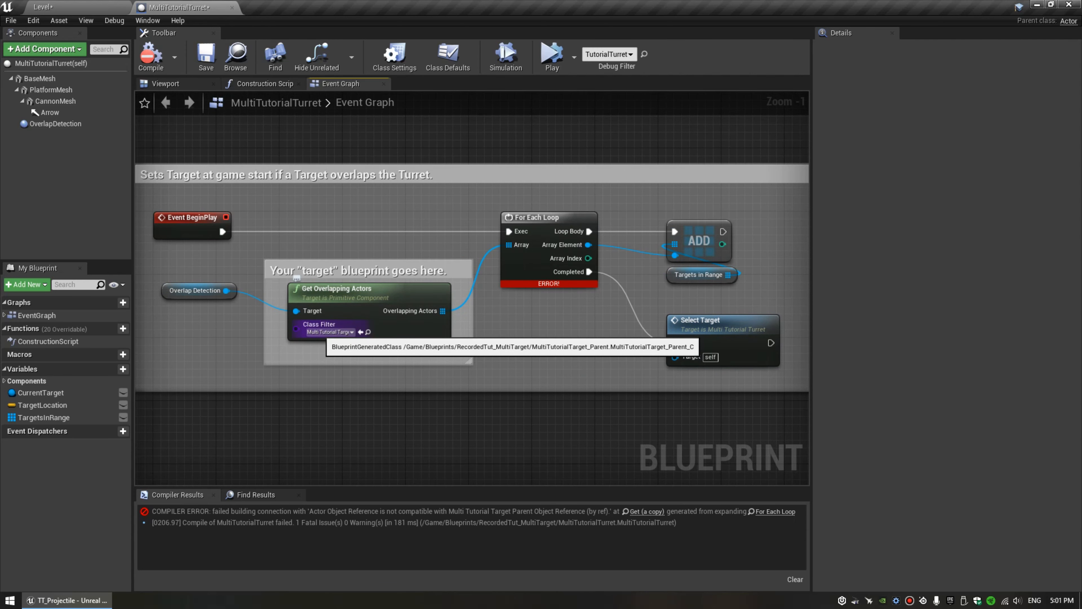
right_drag(516, 273, 358, 255)
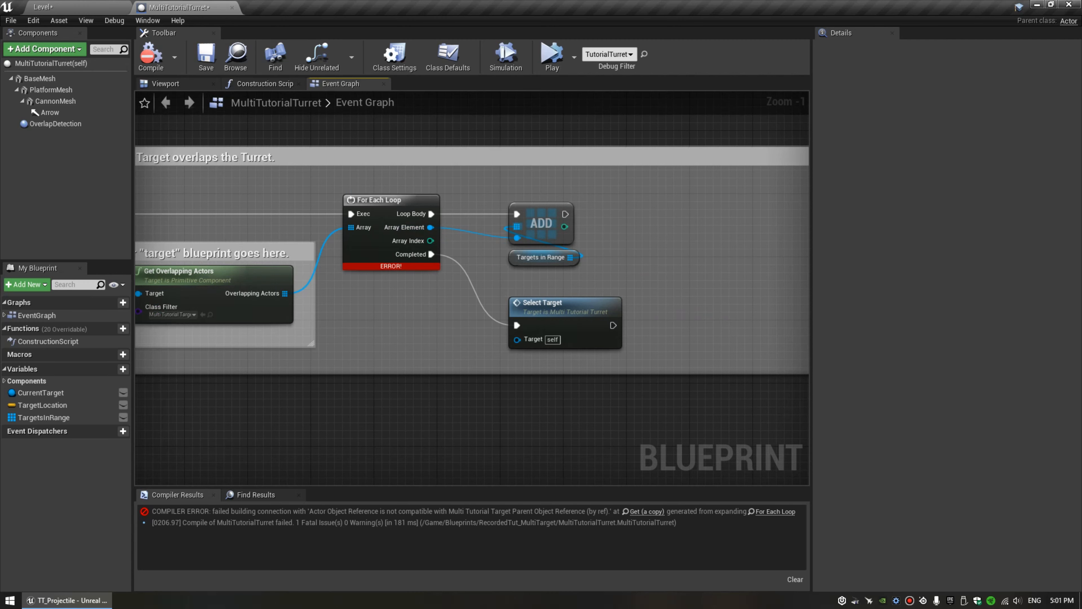
Move the ADD, Targets in Range and Select Target nodes further right, away from the For Each Loop.
drag(493, 189, 527, 265)
right_drag(524, 272, 474, 283)
drag(481, 272, 490, 273)
right_drag(489, 273, 370, 264)
drag(371, 263, 600, 264)
drag(396, 309, 617, 309)
right_drag(459, 275, 535, 308)
click(535, 308)
Add a Cast To MultiTutorialTarget_Parent node from the For Each Loop's Array Element output.
drag(337, 263, 416, 282)
text(cast)
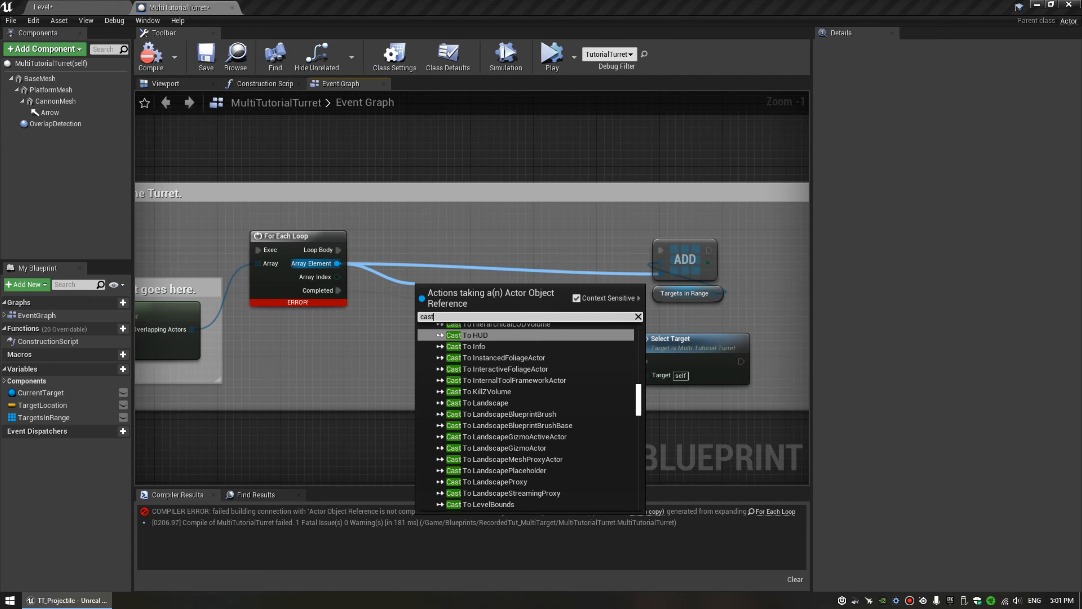
text( to )
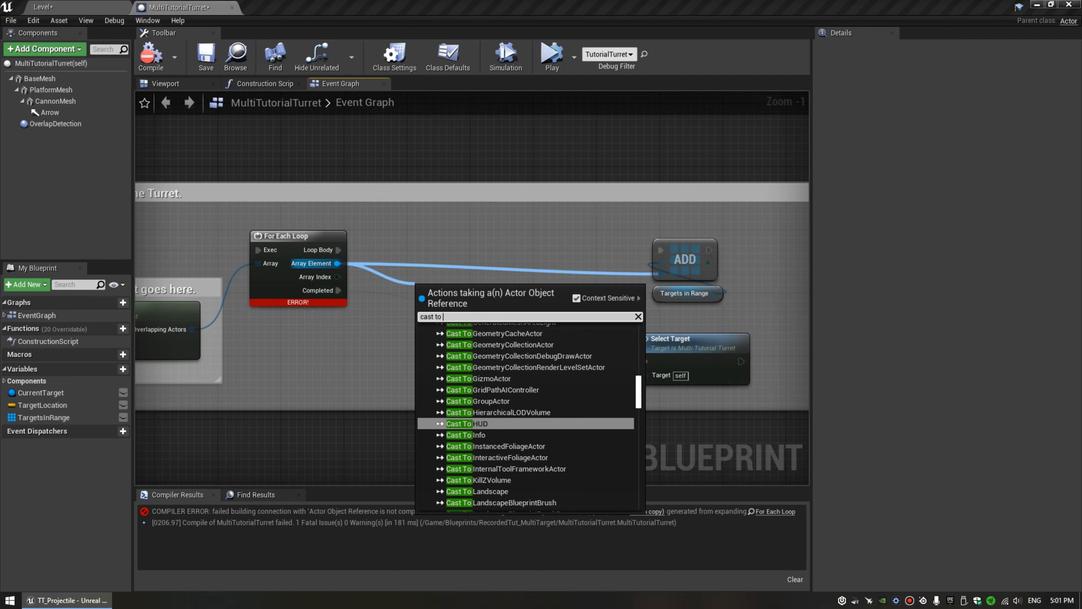
text(parent)
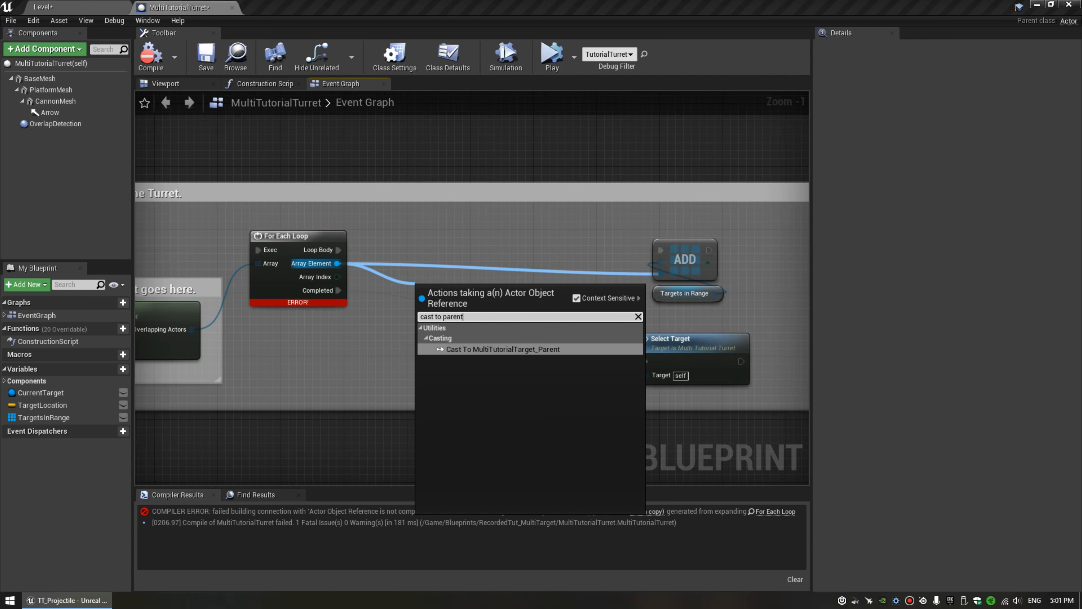
click(532, 349)
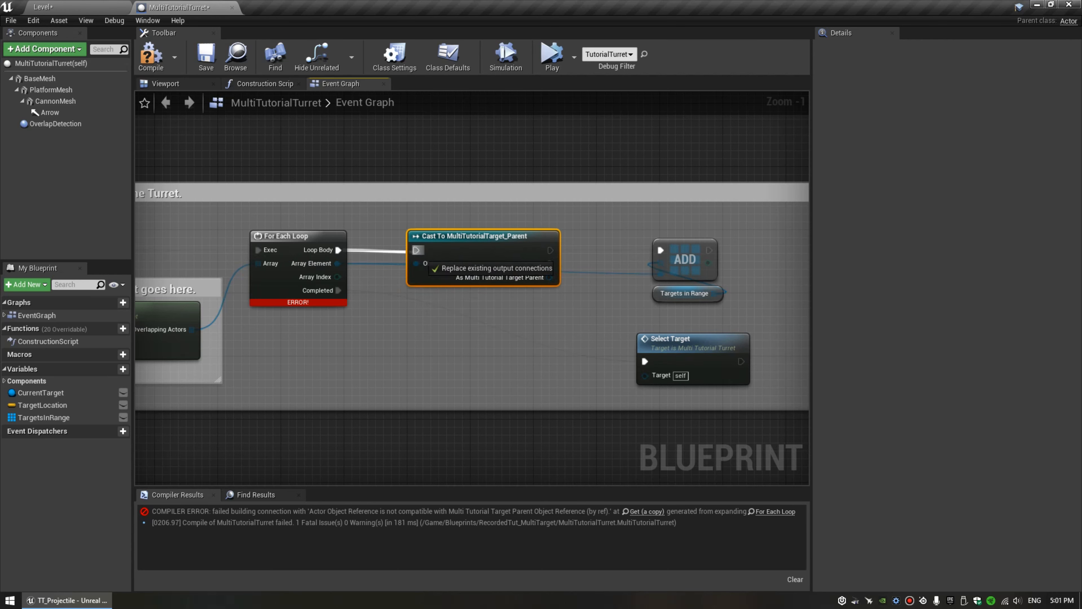
Connect the cast's execution output and As Multi Tutorial Target Parent output to the ADD node, and compile the blueprint.
drag(551, 250, 660, 249)
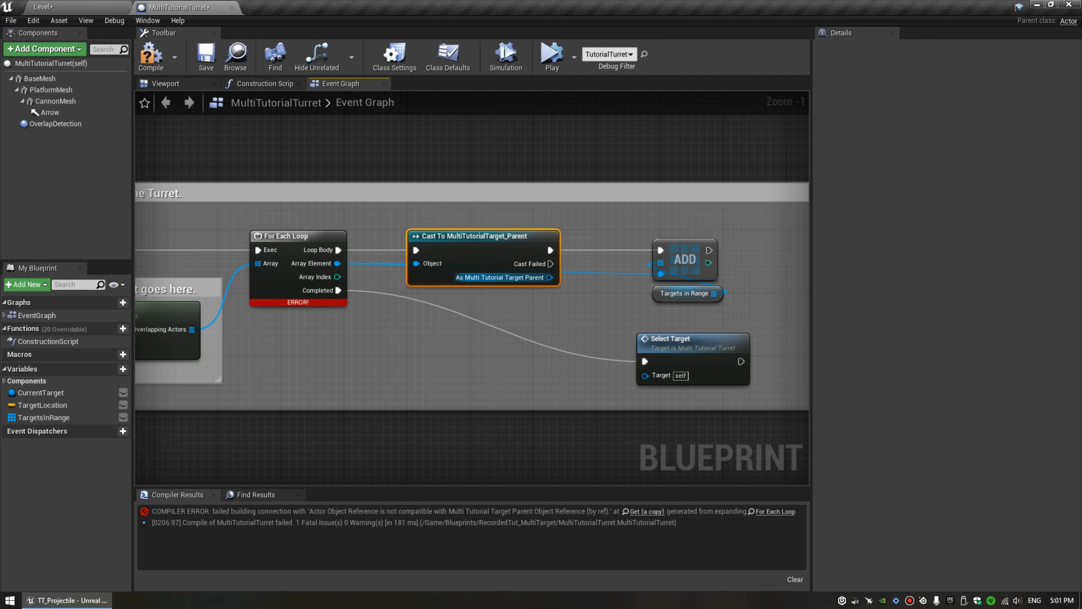
drag(550, 277, 661, 274)
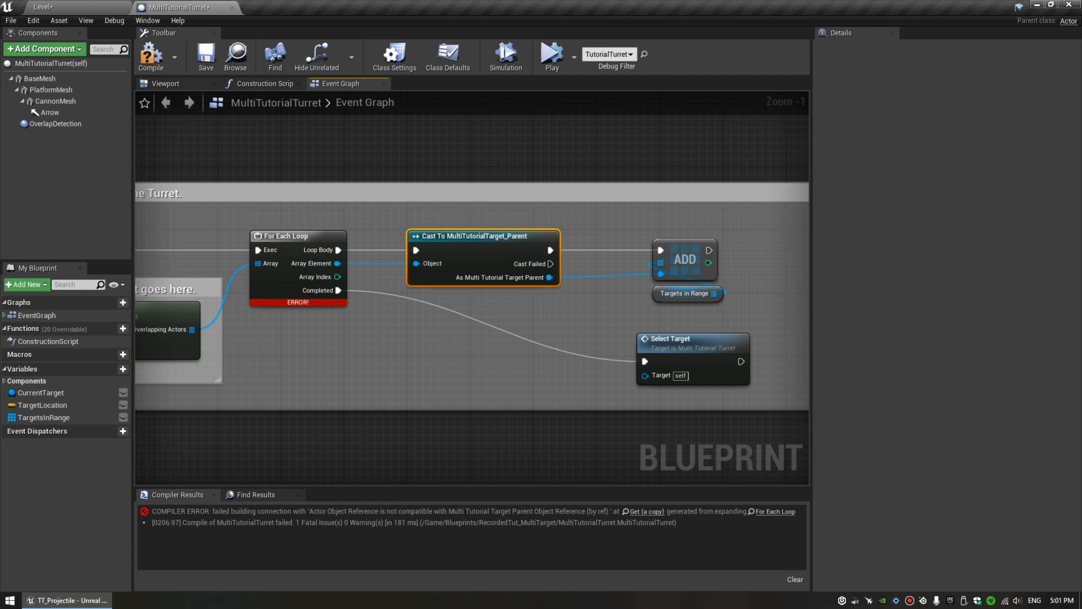
click(684, 292)
right_drag(684, 294, 730, 279)
click(151, 58)
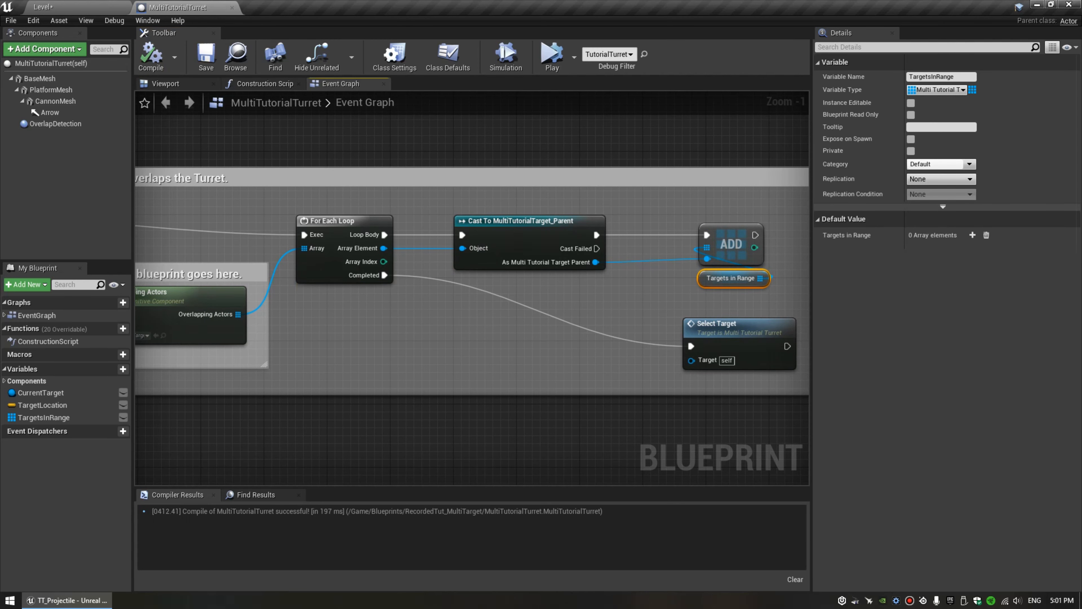
right_drag(509, 322, 541, 319)
right_drag(433, 298, 499, 302)
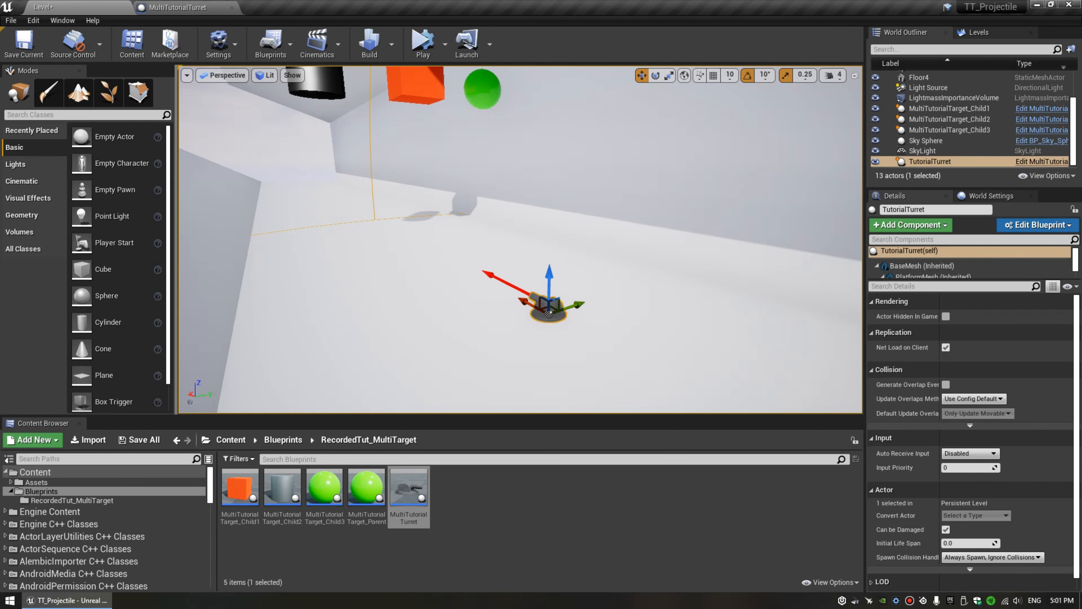
Simulate the level, check the turret's aim while selecting the cube, sphere and cylinder targets, and stop the simulation.
mouse_move(511, 213)
right_down()
mouse_move(503, 199)
mouse_move(498, 213)
mouse_move(506, 202)
right_up()
click(424, 47)
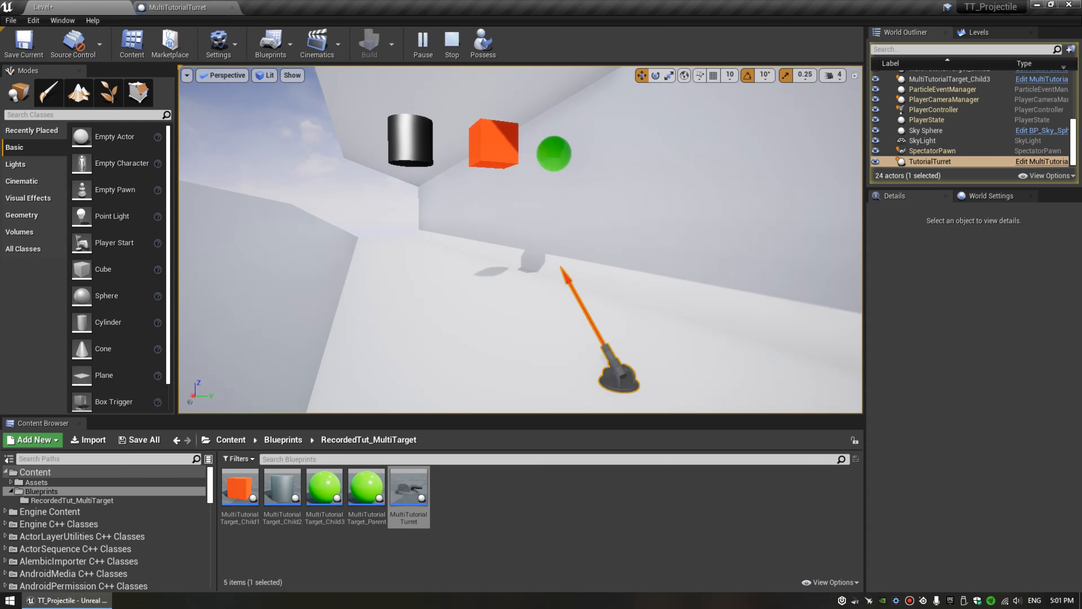
click(494, 145)
click(554, 153)
click(499, 143)
click(418, 137)
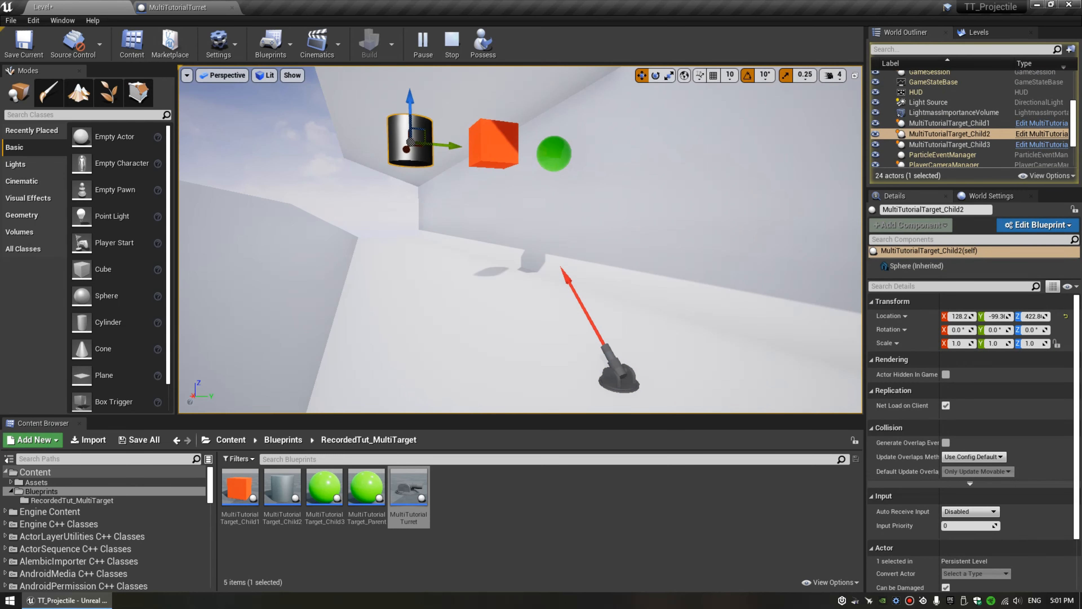
click(496, 143)
click(554, 152)
click(496, 143)
click(413, 139)
click(452, 41)
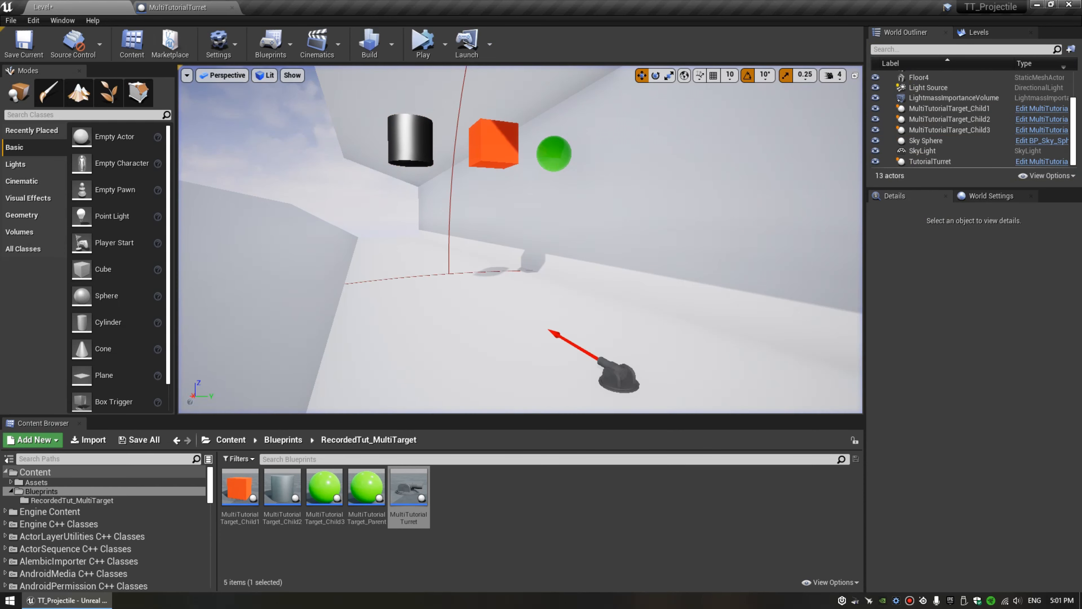
Insert a Delay node between Event BeginPlay and the For Each Loop in the MultiTutorialTurret graph.
click(211, 8)
right_drag(367, 185, 582, 204)
drag(333, 255, 434, 241)
text(delay)
key(Return)
Make room below the Delay node by lowering the overlap nodes, and feed Get World Delta Seconds into its Duration.
drag(445, 367, 309, 342)
drag(337, 414, 336, 447)
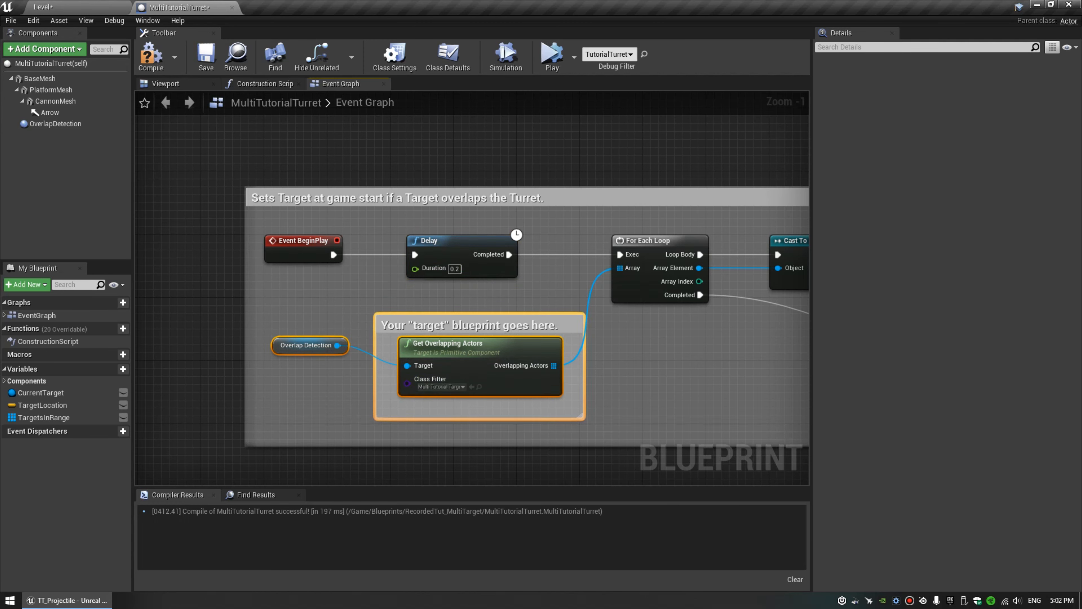
drag(415, 269, 435, 289)
text(delta)
key(Down)
key(Return)
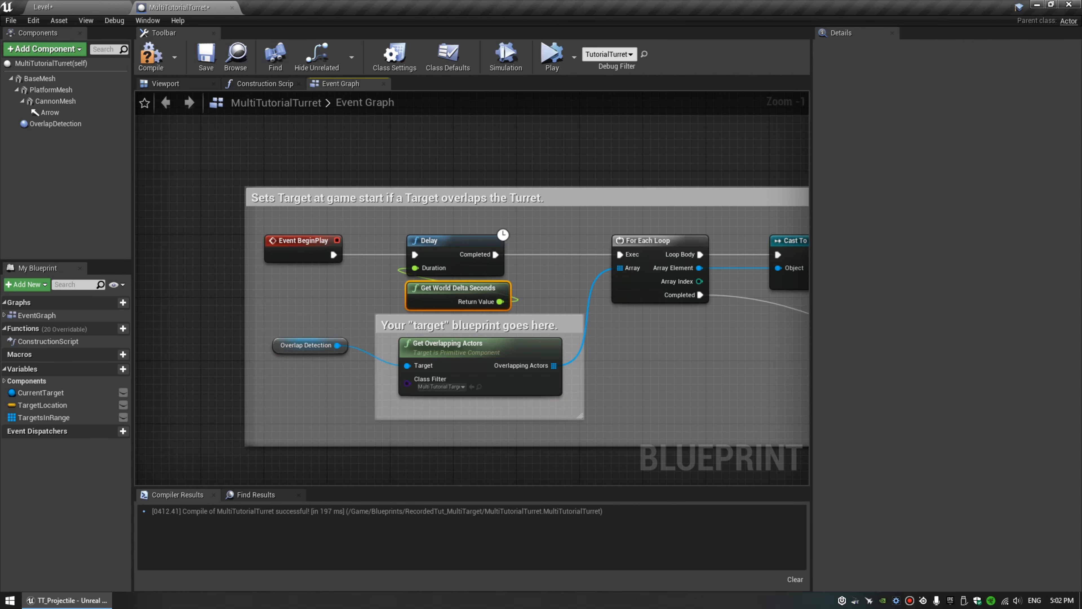
Compile and save the MultiTutorialTurret blueprint.
click(151, 57)
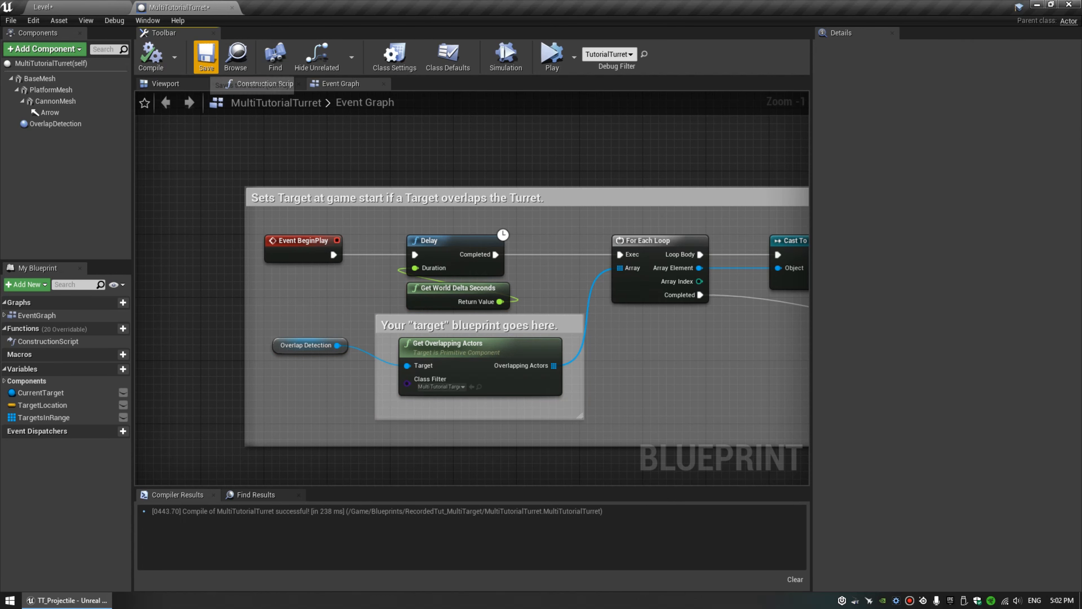
click(206, 57)
scroll(549, 324, down, 1)
right_drag(528, 349, 453, 322)
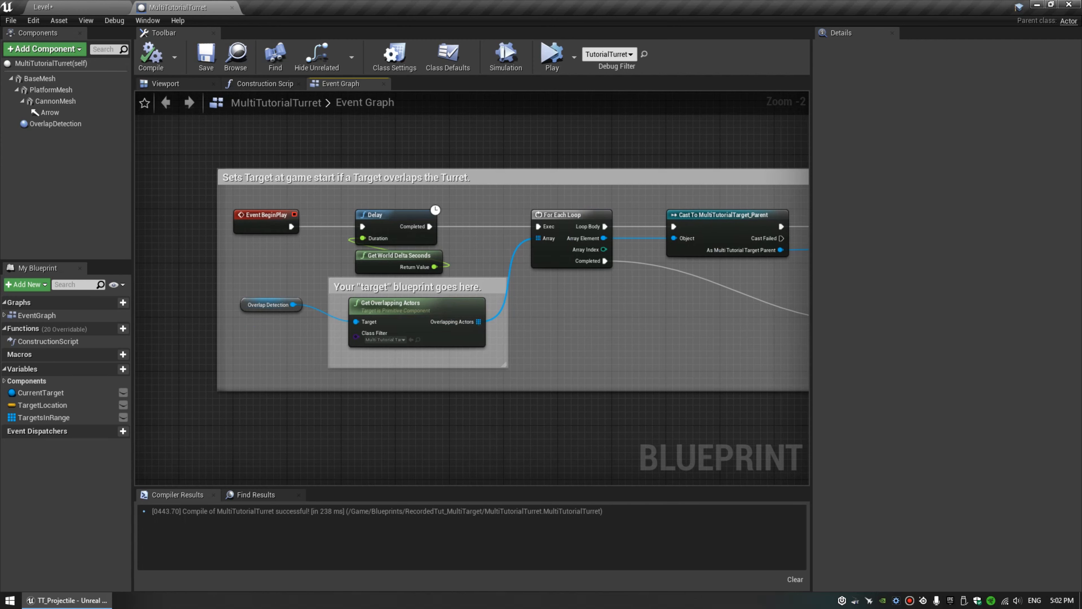
right_drag(600, 328, 515, 336)
right_drag(584, 307, 556, 288)
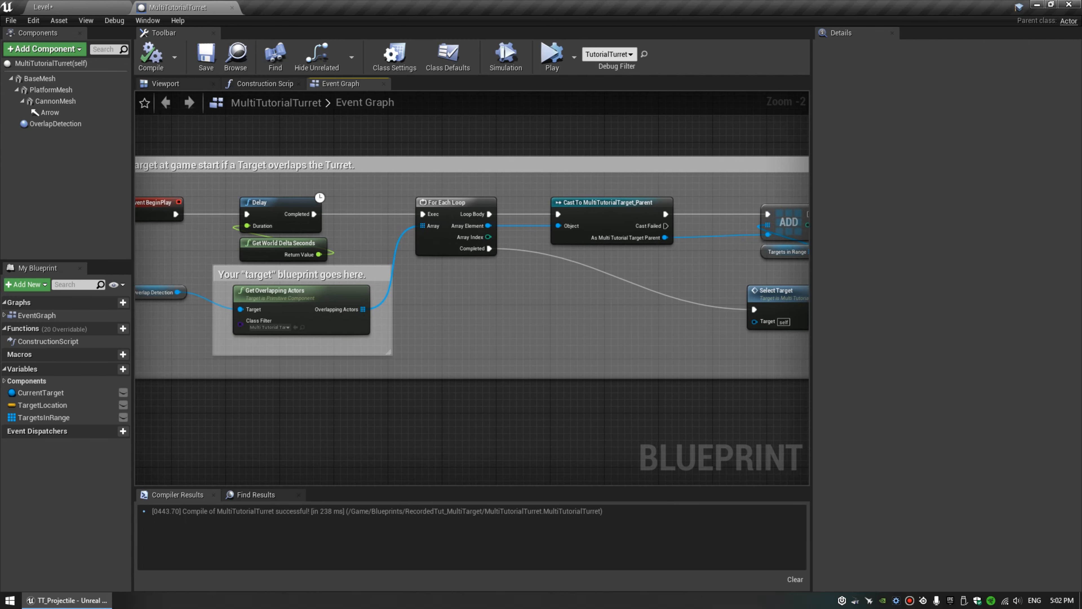
Examine the begin-play target detection nodes and the surrounding comment groups in the MultiTutorialTurret event graph.
scroll(498, 312, down, 1)
scroll(499, 312, down, 4)
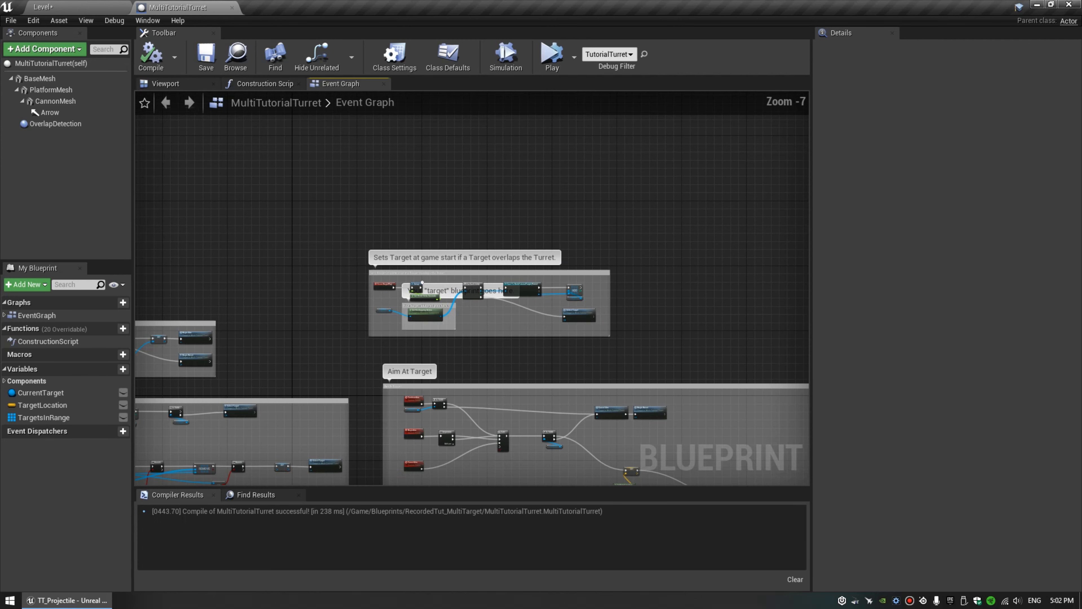
scroll(466, 312, up, 2)
scroll(468, 324, down, 5)
right_drag(493, 401, 544, 380)
scroll(532, 294, up, 5)
right_drag(525, 295, 519, 299)
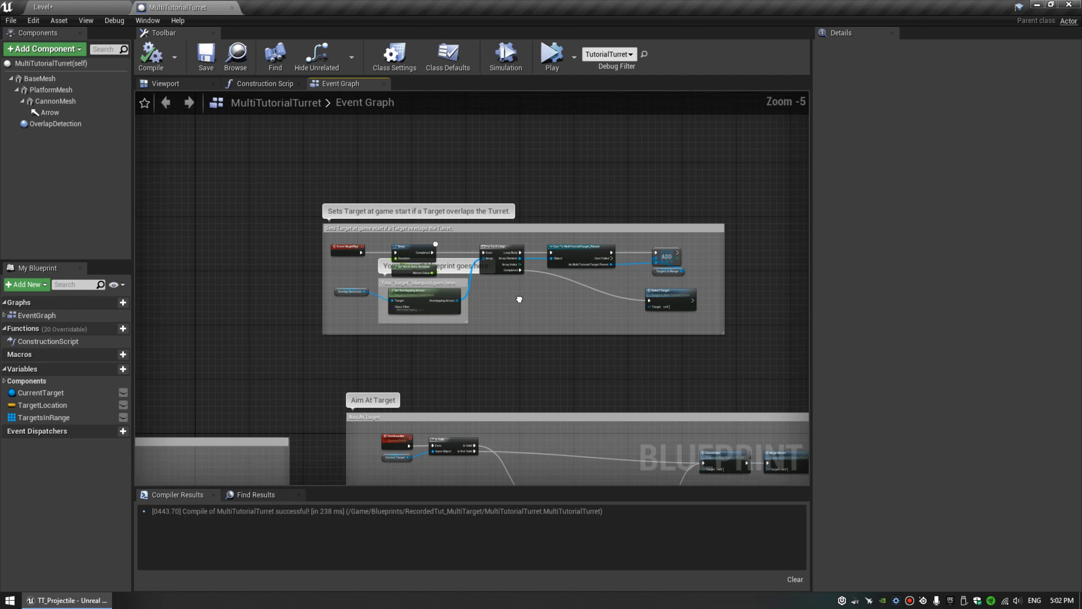
scroll(520, 299, up, 2)
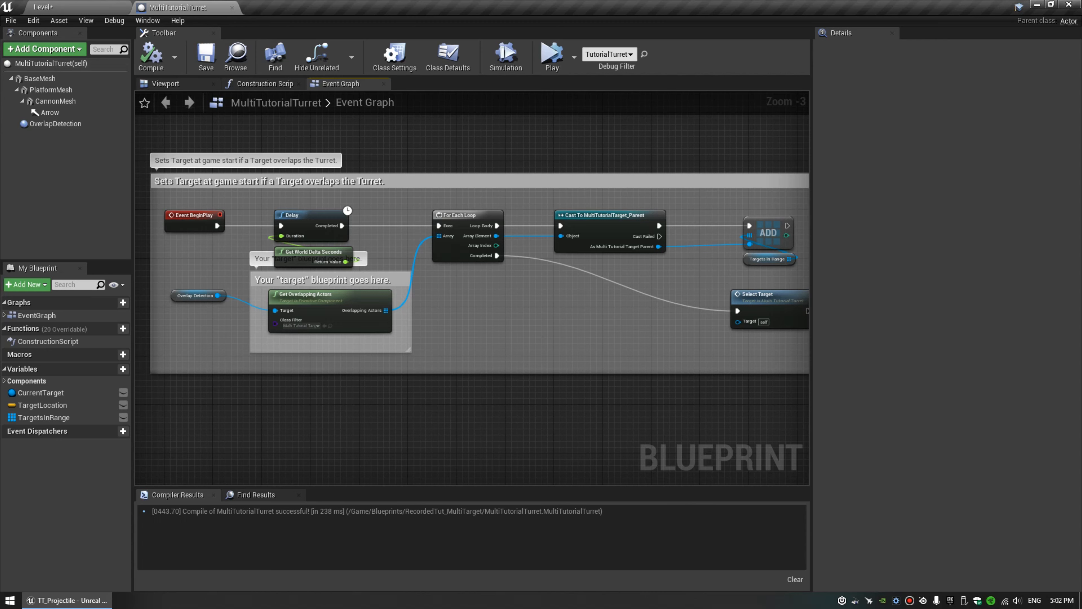
Create a new collision object channel named Projectile with the default response Ignore in the project settings.
click(33, 20)
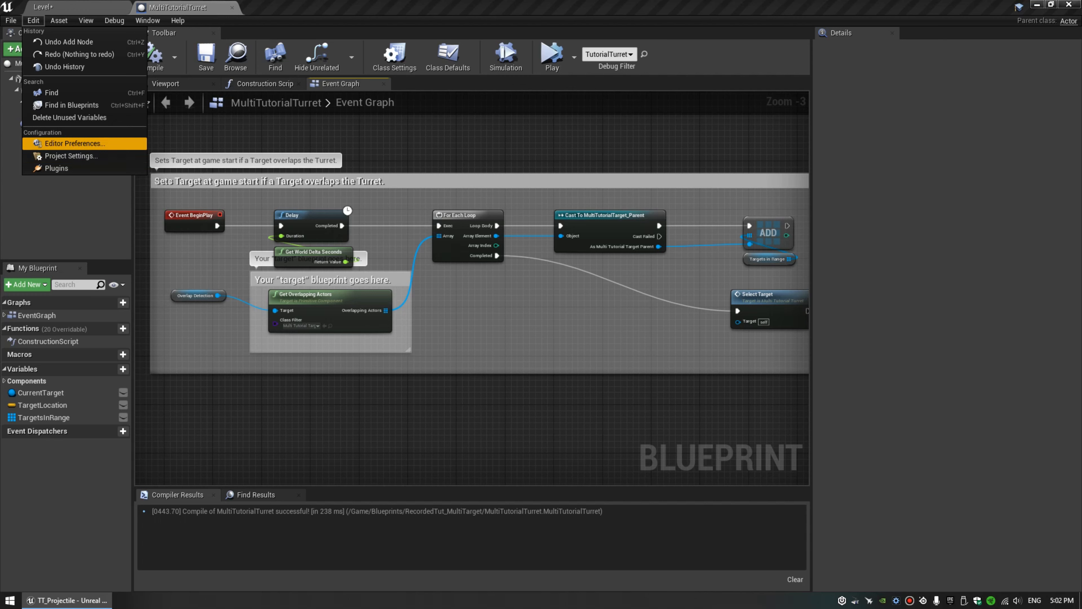
click(68, 156)
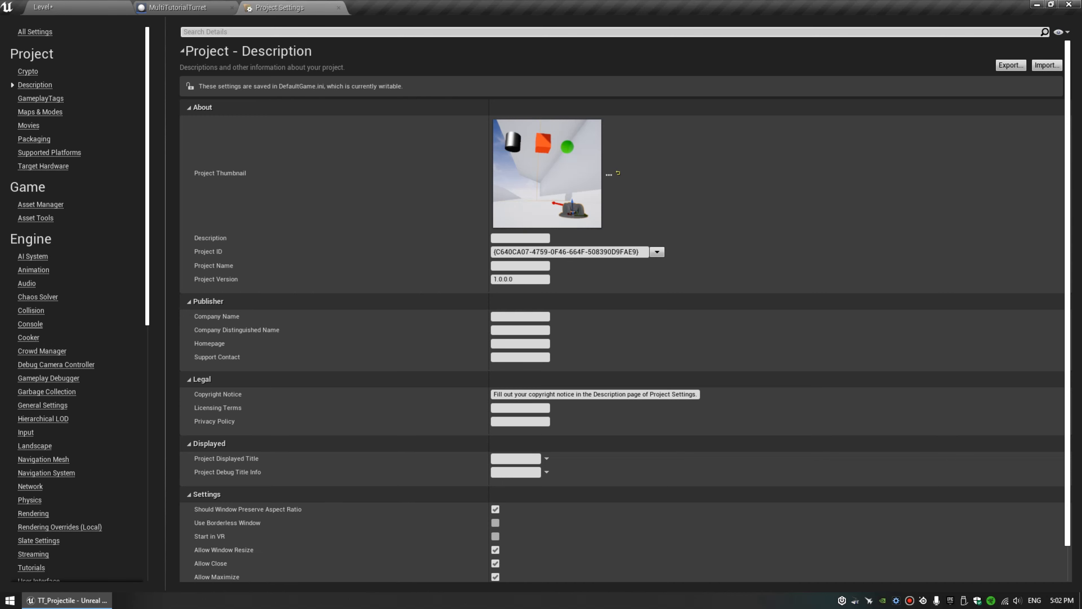
click(34, 311)
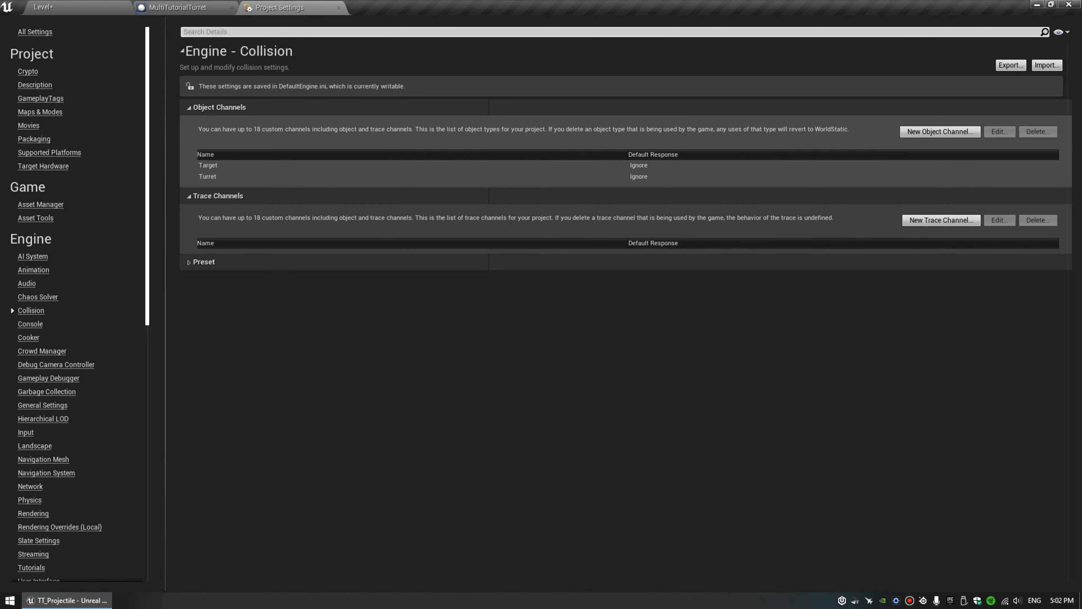
click(940, 132)
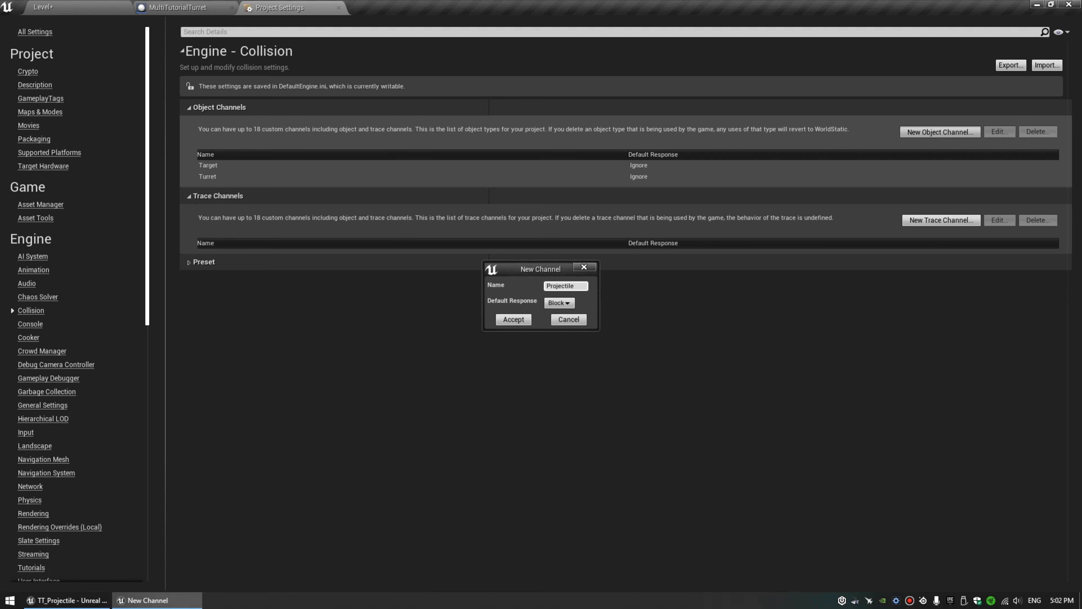
click(558, 302)
click(554, 313)
click(513, 319)
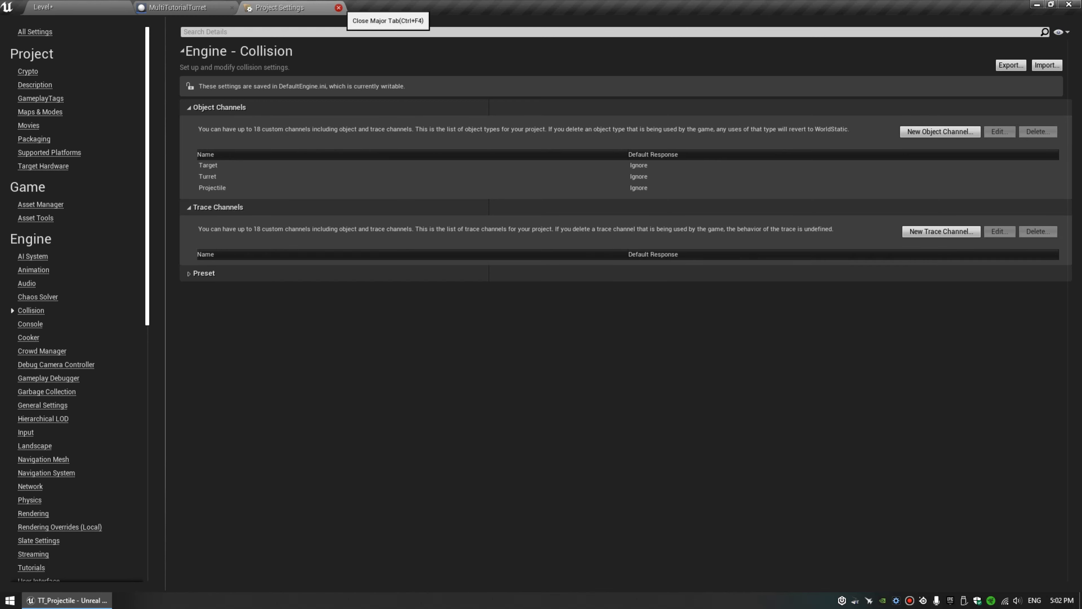
Close the project settings, return to the level and save it.
click(339, 7)
click(43, 7)
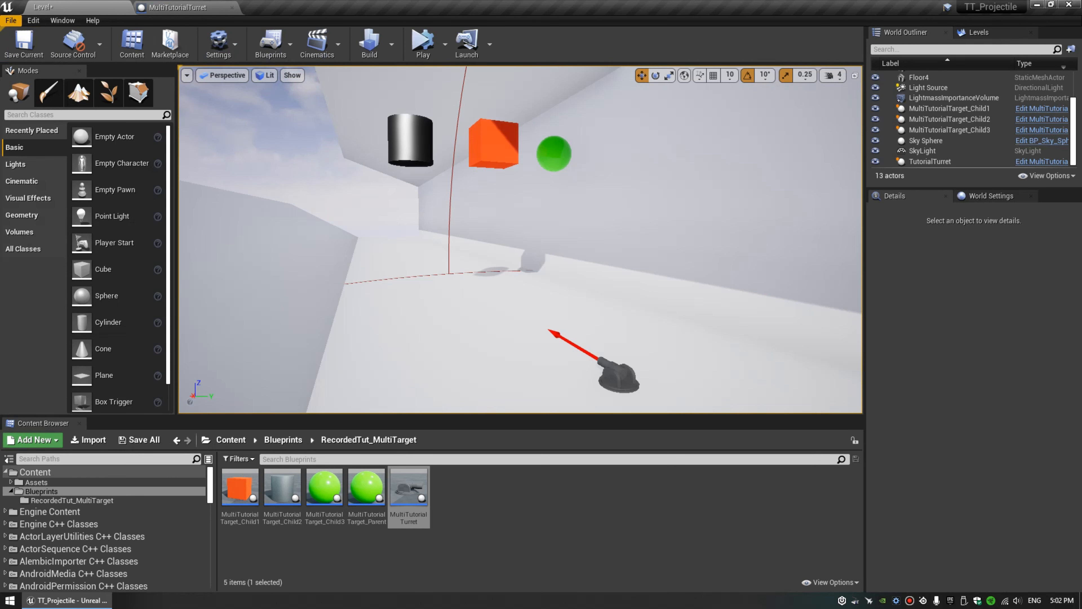
click(11, 21)
click(30, 116)
Check the cube and cylinder targets in the level, and open the MultiTutorialTarget_Parent blueprint.
key(s)
mouse_move(520, 239)
right_down()
mouse_move(528, 273)
mouse_move(526, 230)
right_up()
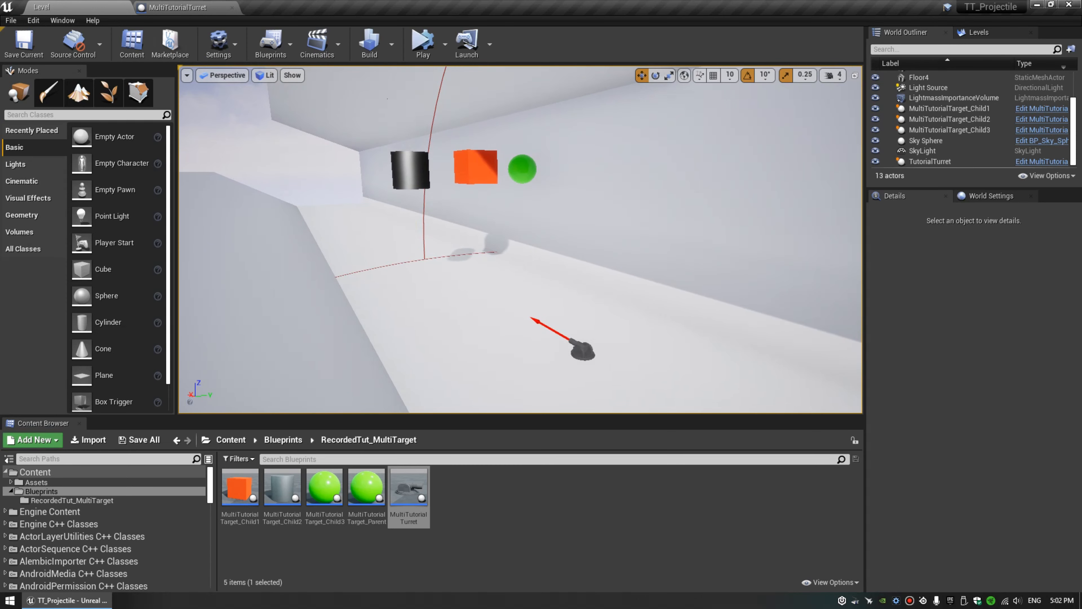
right_click(490, 260)
click(458, 515)
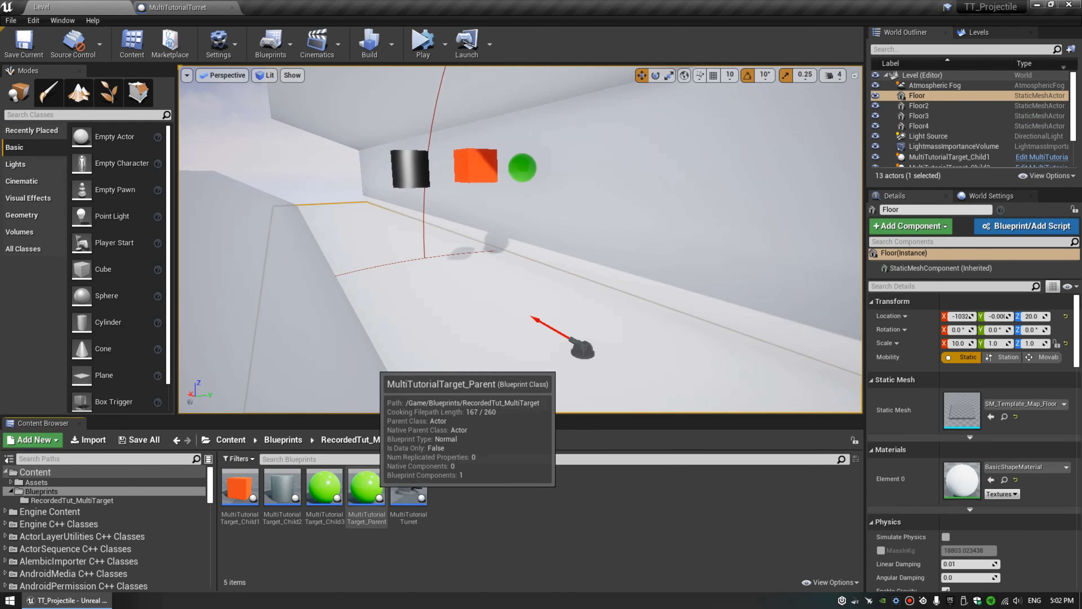
click(475, 165)
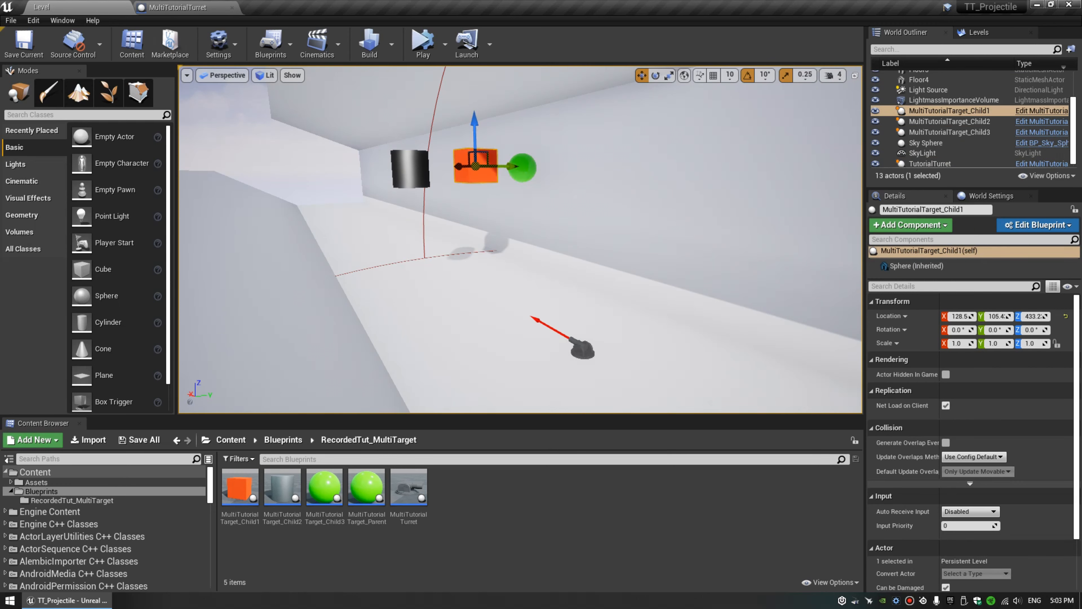
click(410, 170)
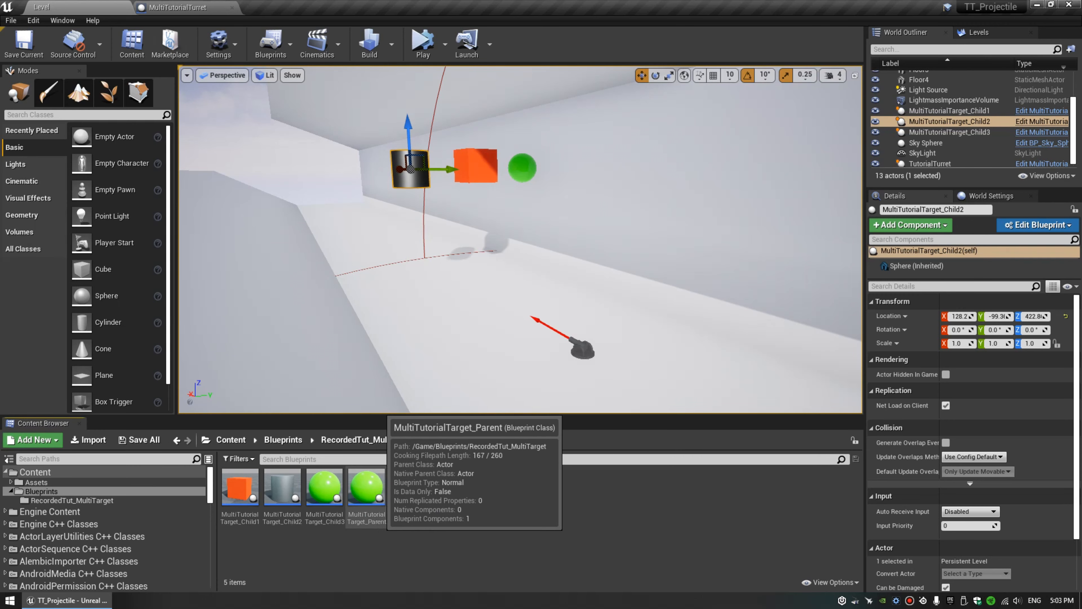
click(377, 509)
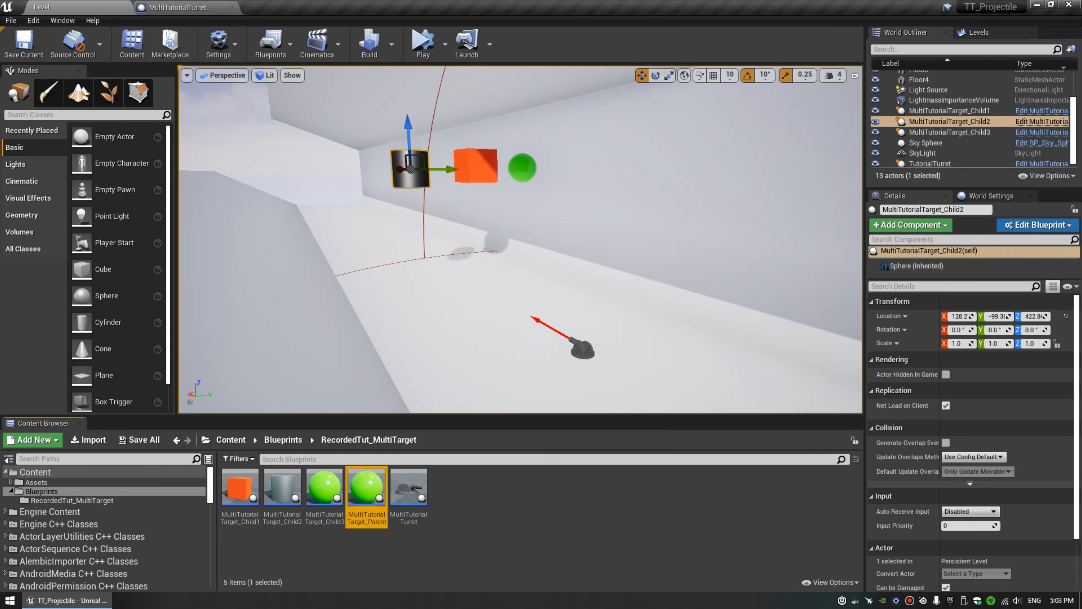
double_click(367, 490)
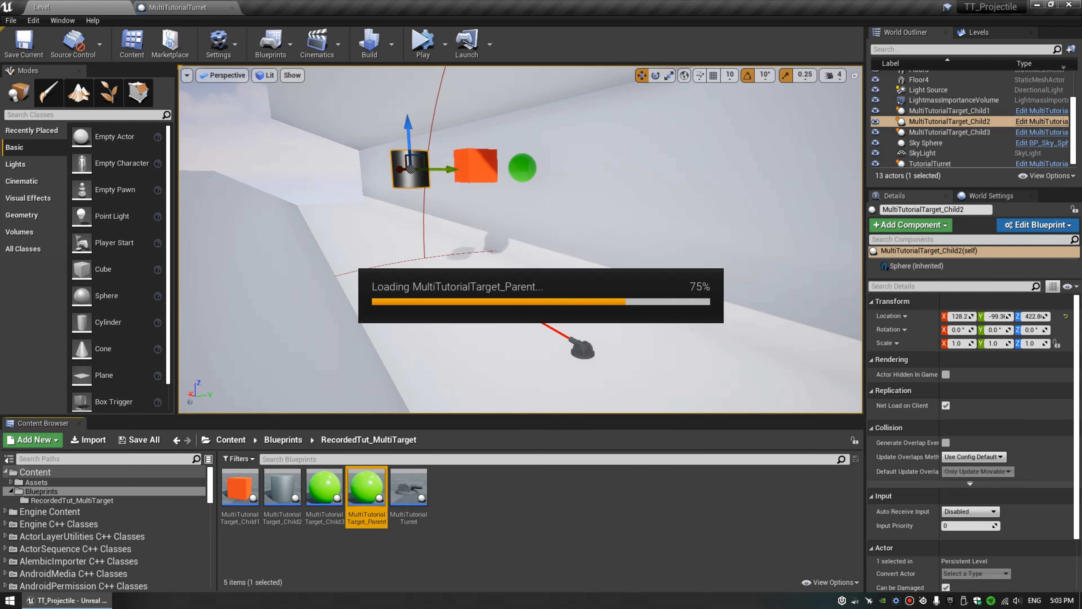
click(201, 85)
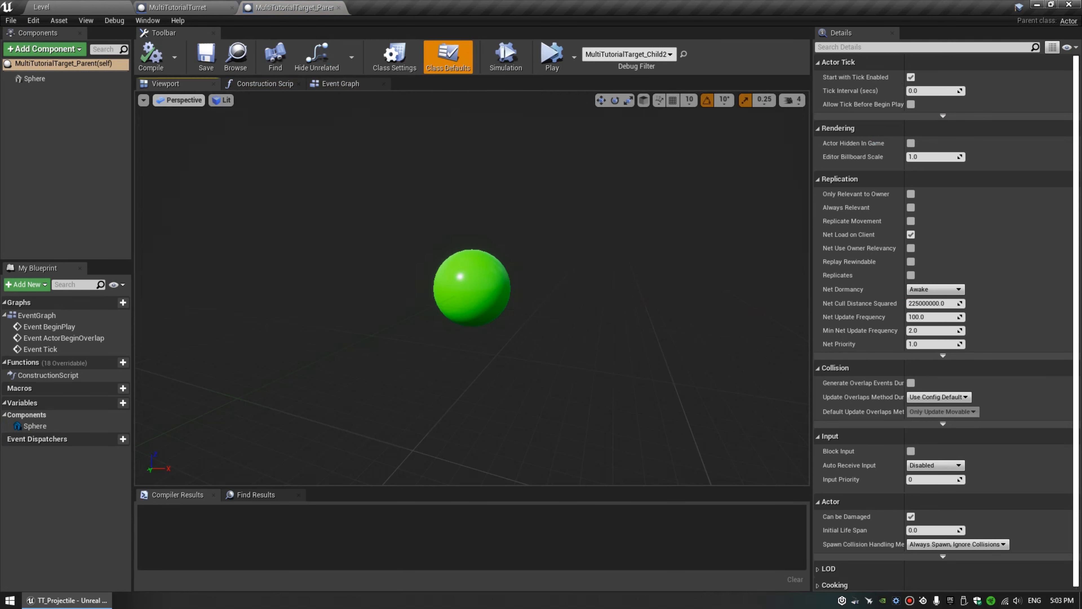
Set the Sphere component's collision response to Projectile objects to Overlap and compile the target parent blueprint.
key(w)
mouse_move(472, 289)
right_down()
mouse_move(466, 277)
mouse_move(466, 288)
right_up()
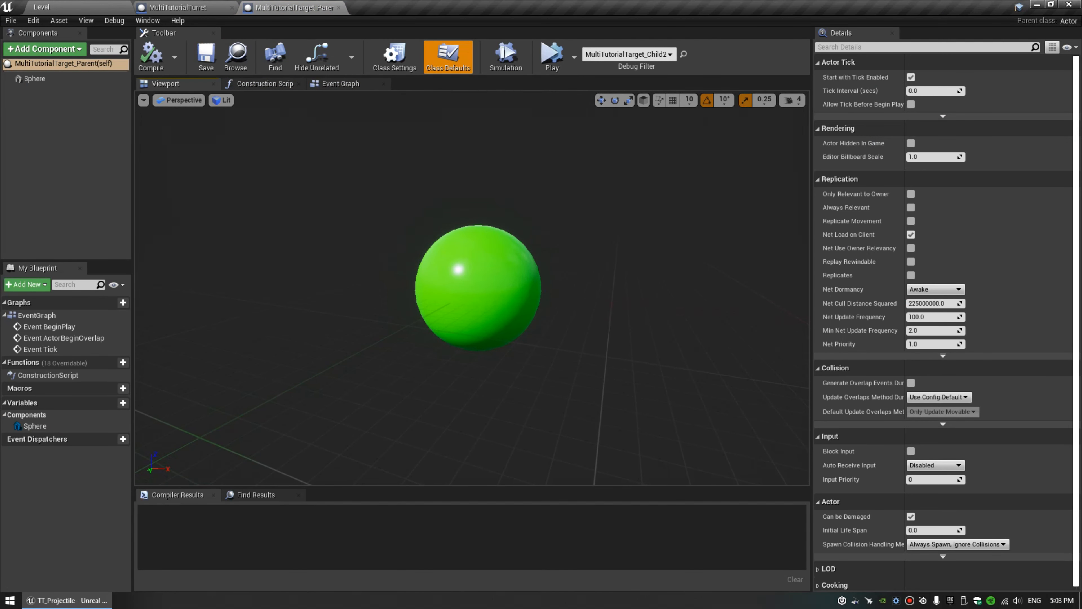
click(34, 79)
scroll(895, 291, down, 3)
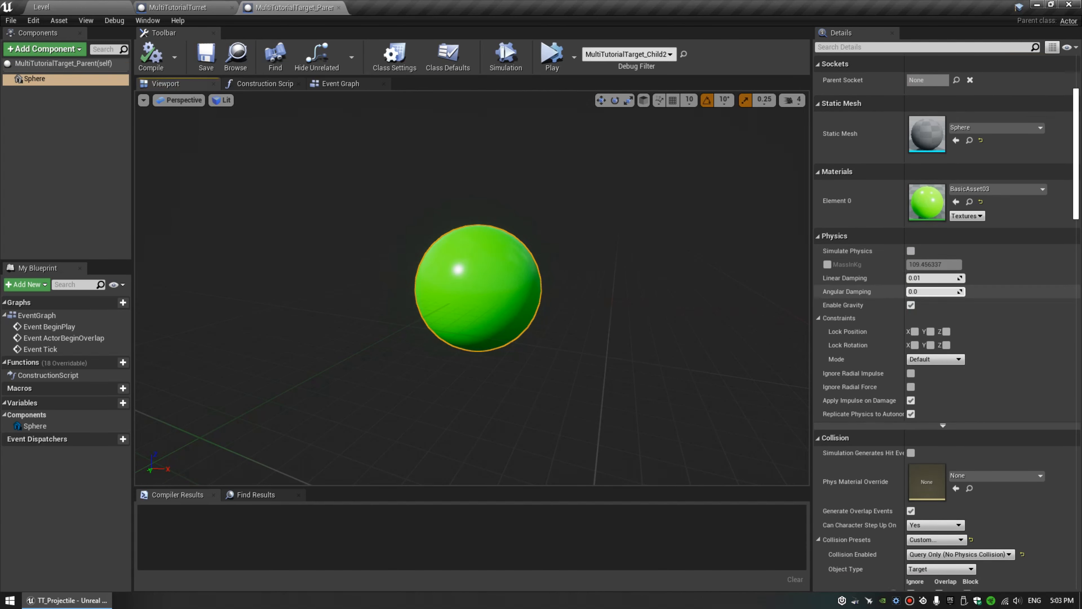
scroll(937, 299, down, 8)
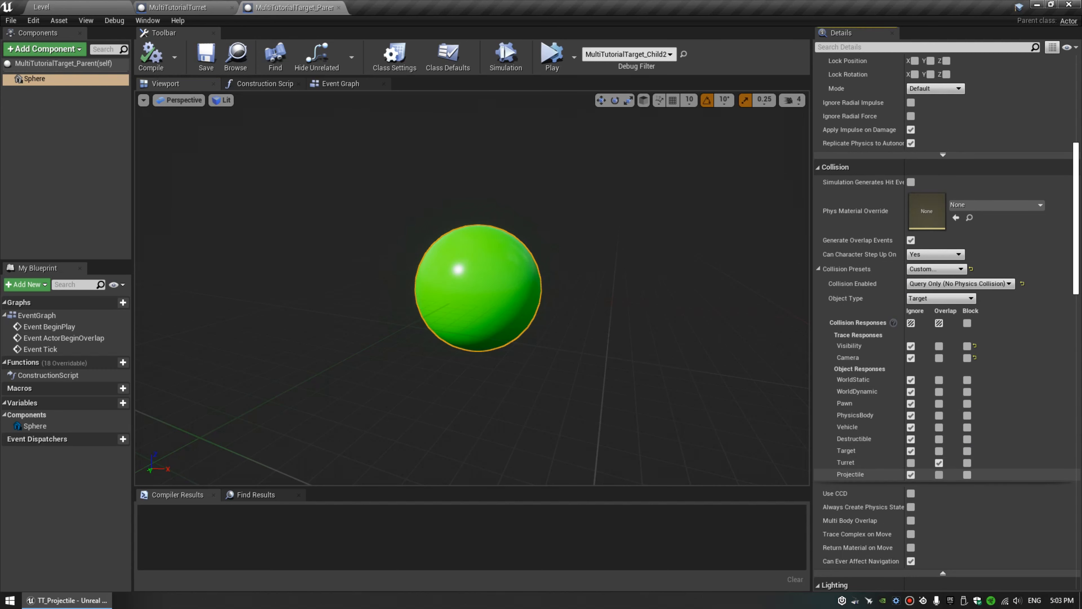
click(939, 474)
click(151, 56)
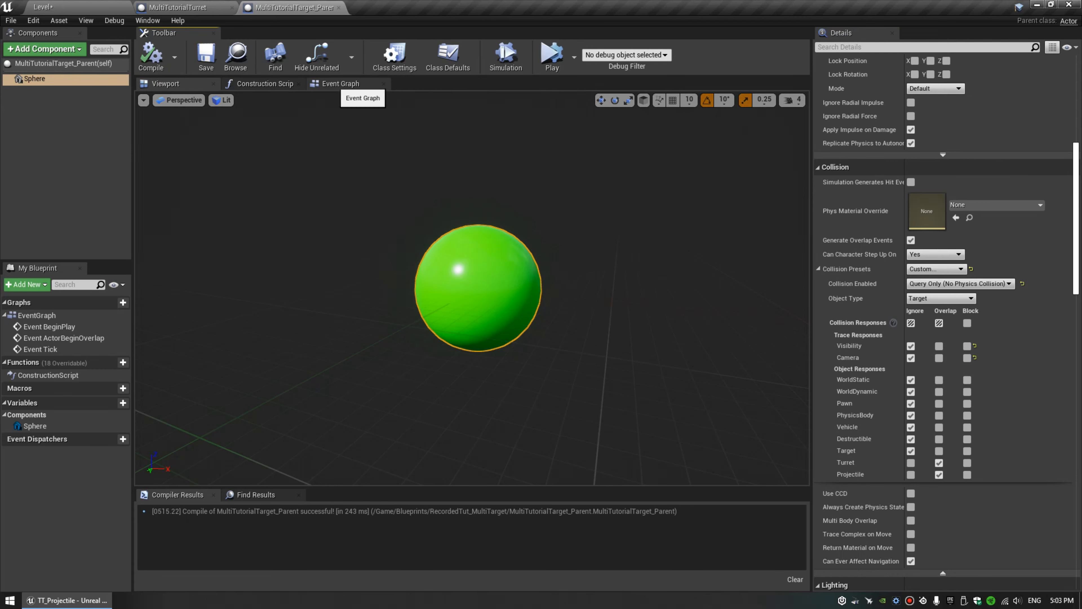
Add a Float variable named Health to the target parent blueprint and compile it.
key(d)
right_drag(264, 222, 225, 216)
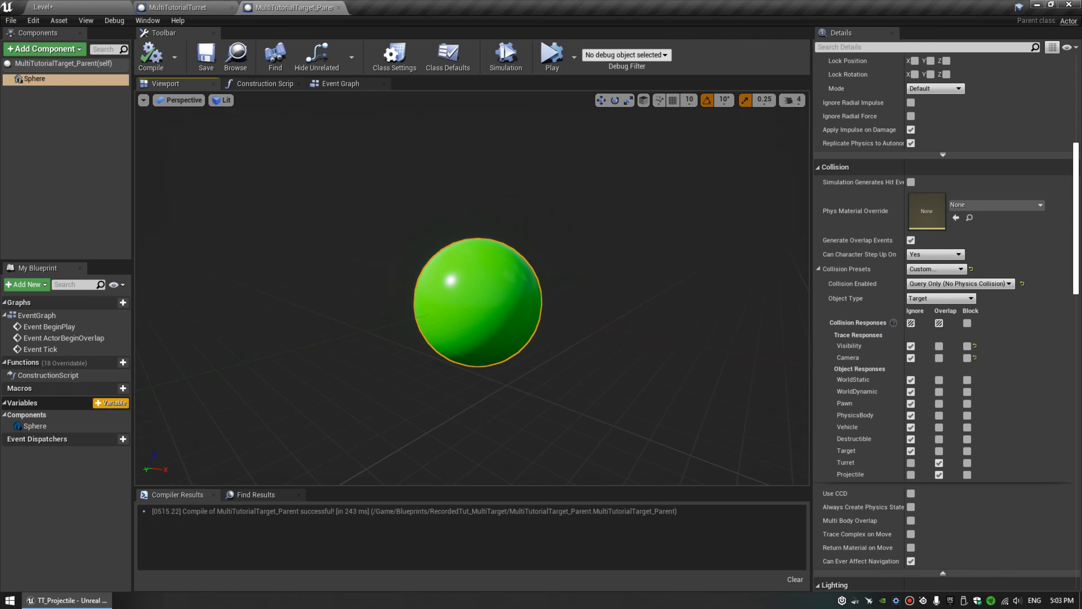
click(110, 402)
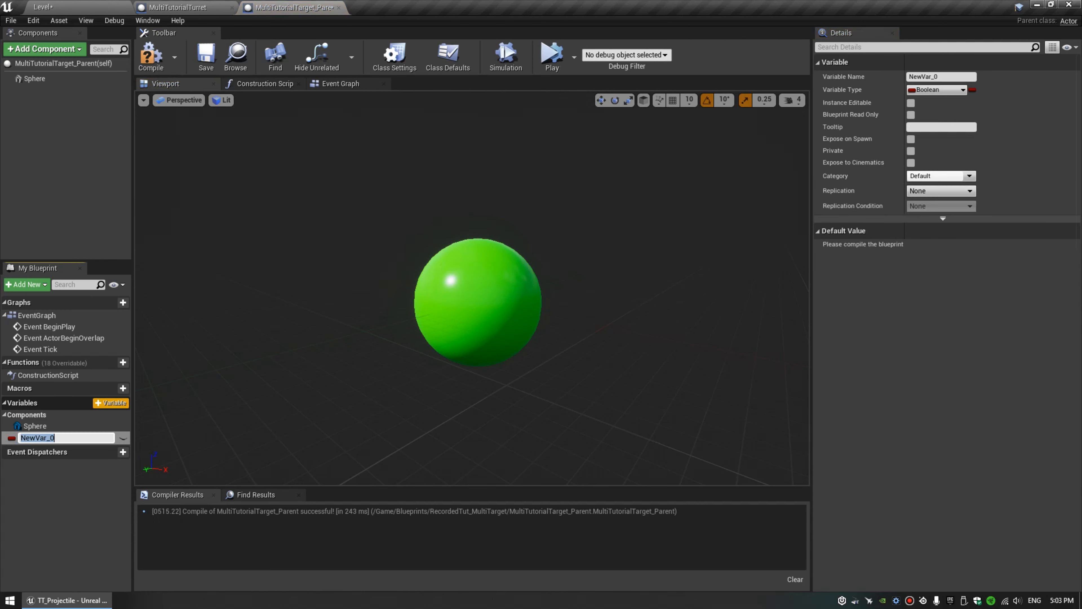
text(Health)
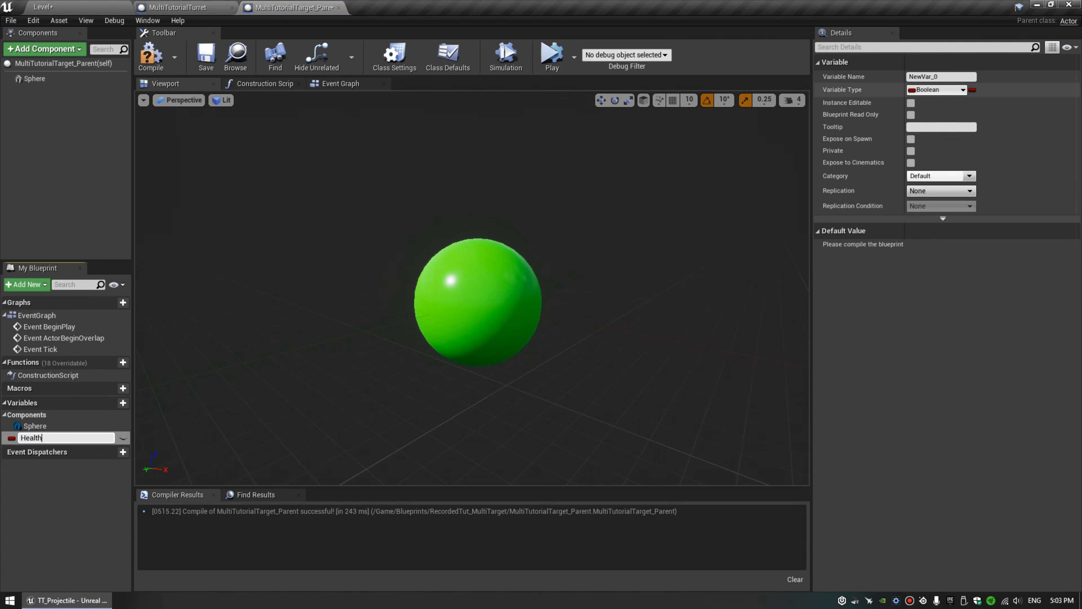
key(Return)
click(938, 89)
text(float)
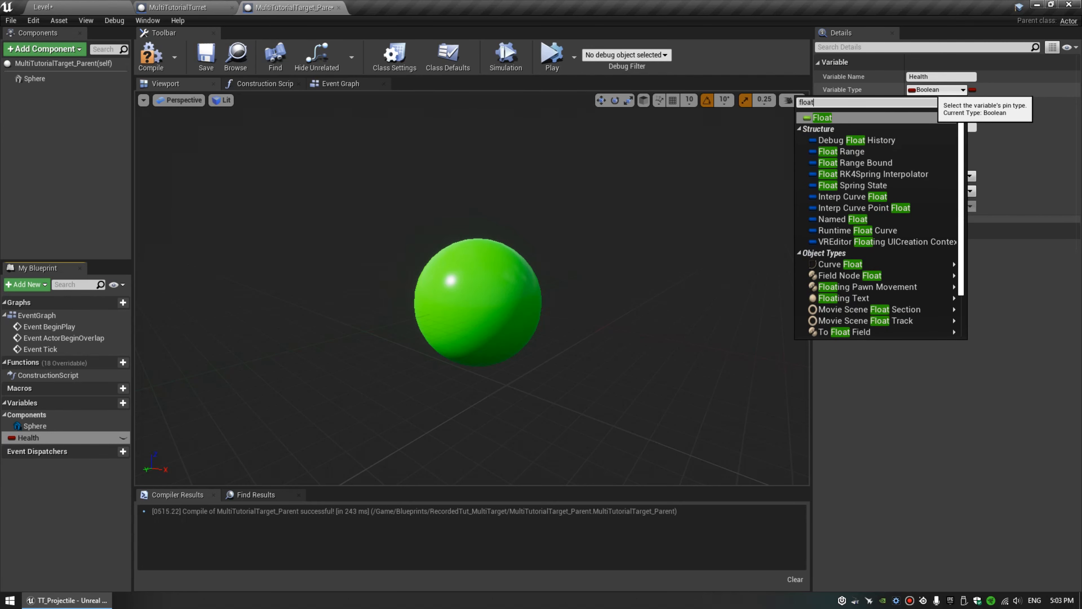
click(888, 119)
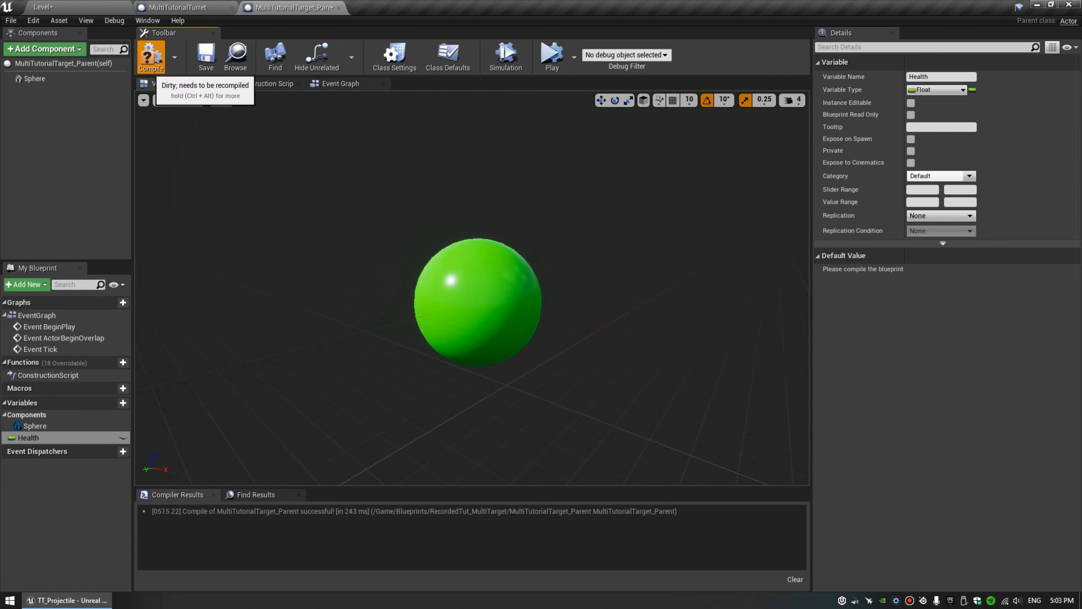
click(151, 56)
Open the target parent's event graph and set the Health variable's default value to 3.
click(341, 84)
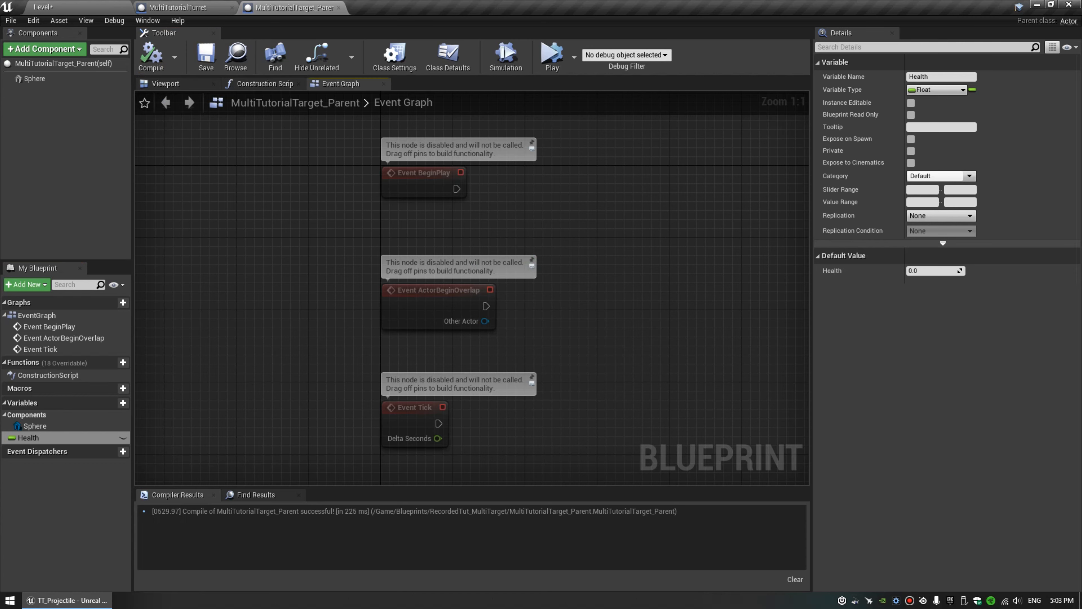
click(933, 272)
text(3)
Delete the disabled BeginPlay, ActorBeginOverlap and Tick event nodes and compile the blueprint.
mouse_move(588, 270)
right_down()
mouse_move(566, 365)
mouse_move(557, 362)
right_up()
right_drag(366, 345, 324, 251)
drag(264, 148, 411, 422)
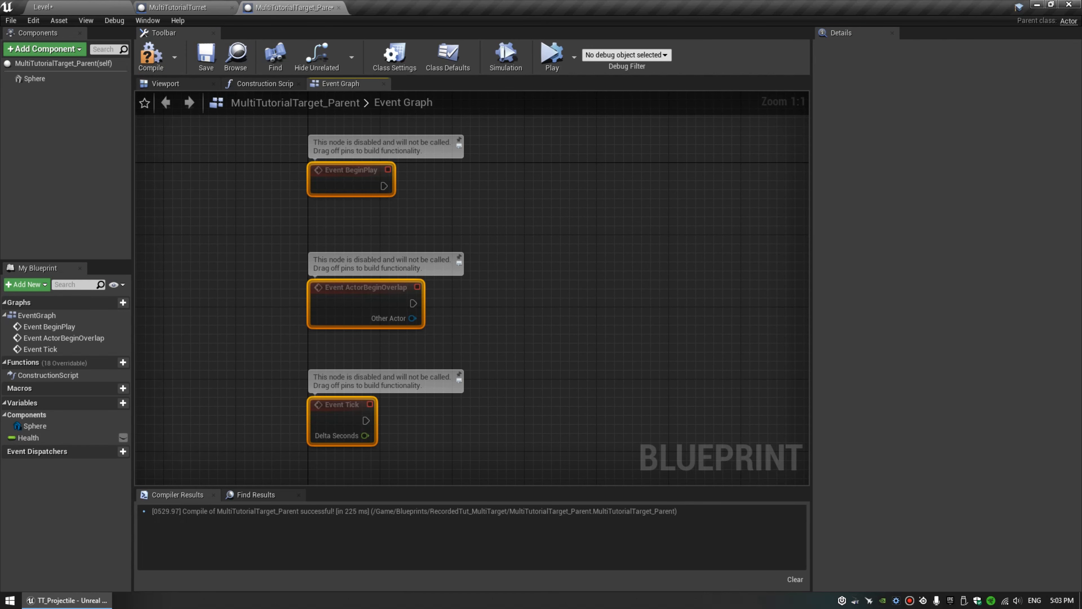
key(Delete)
click(151, 55)
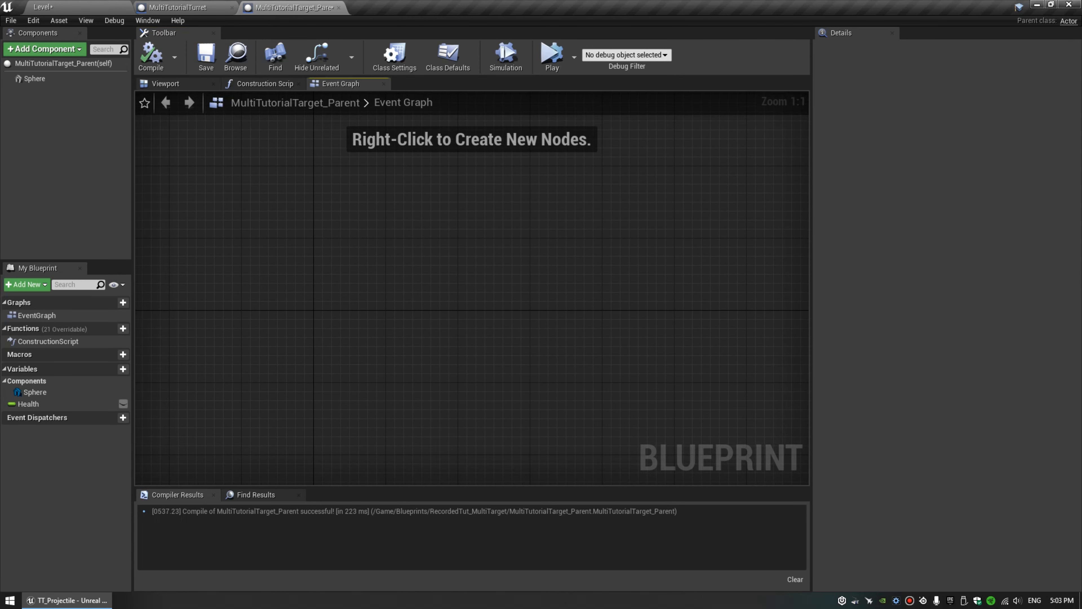
Add an Event AnyDamage node to the target parent's event graph and place it in the empty upper area.
right_click(360, 261)
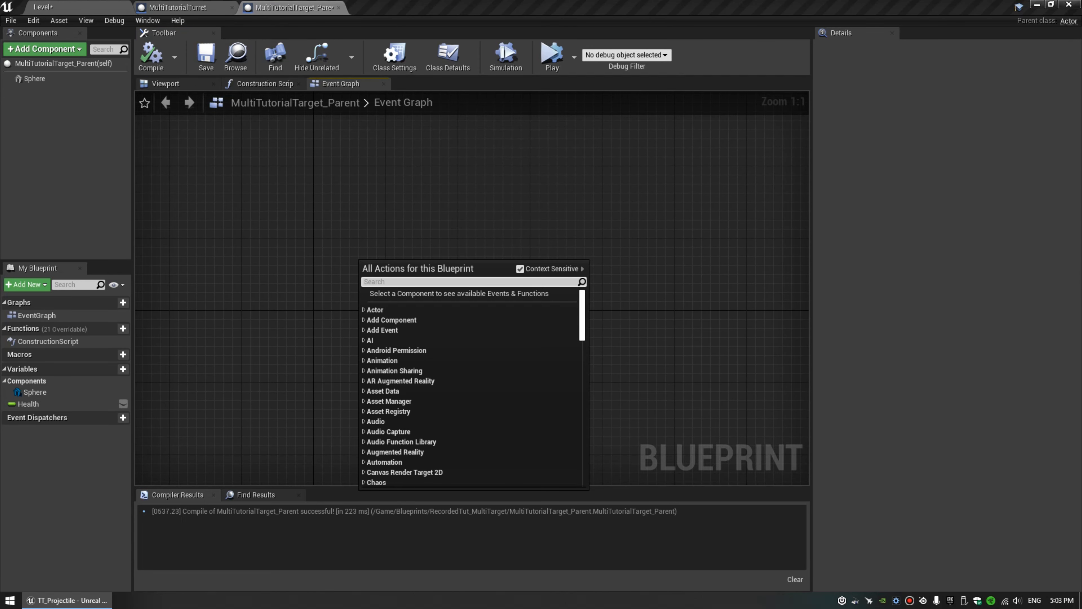
text(event any)
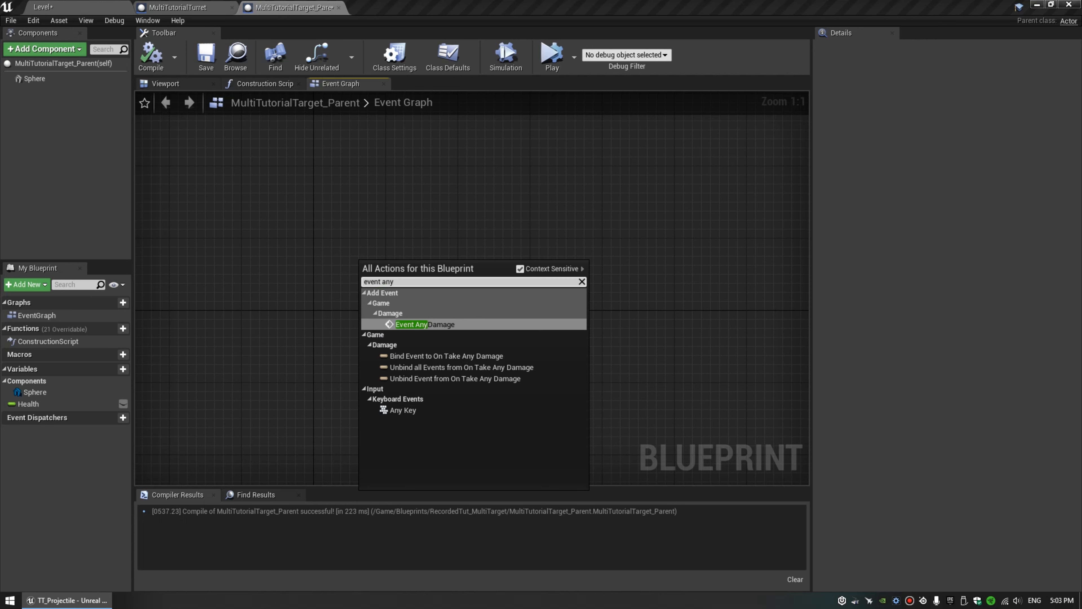
key(Return)
drag(371, 265, 328, 177)
right_drag(328, 177, 310, 200)
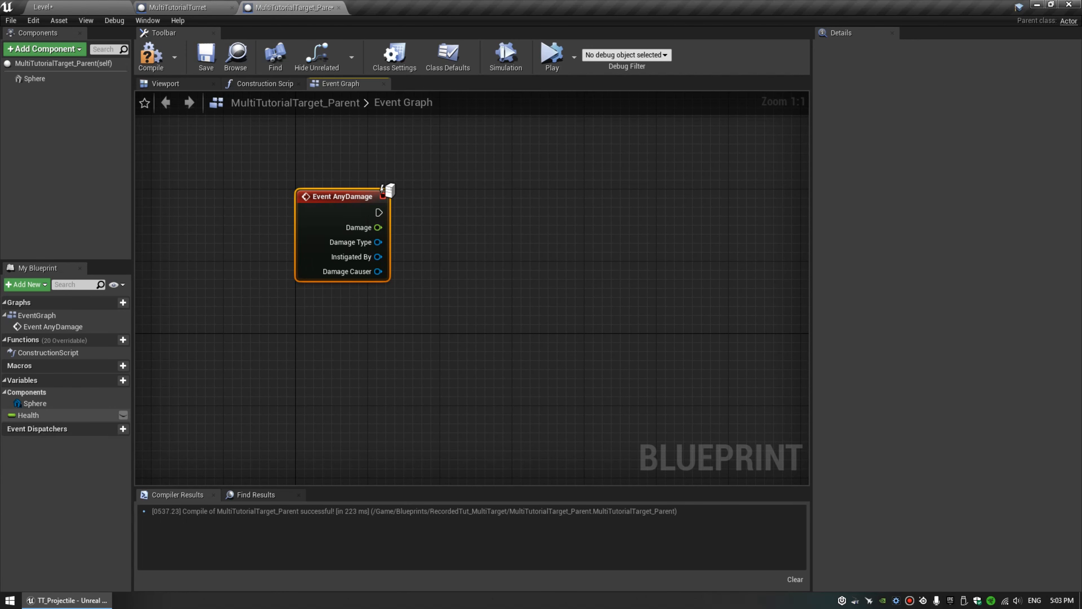
Place a Get Health variable node just below the Event AnyDamage node.
drag(29, 415, 317, 339)
drag(424, 296, 420, 286)
click(426, 290)
right_drag(499, 254, 441, 304)
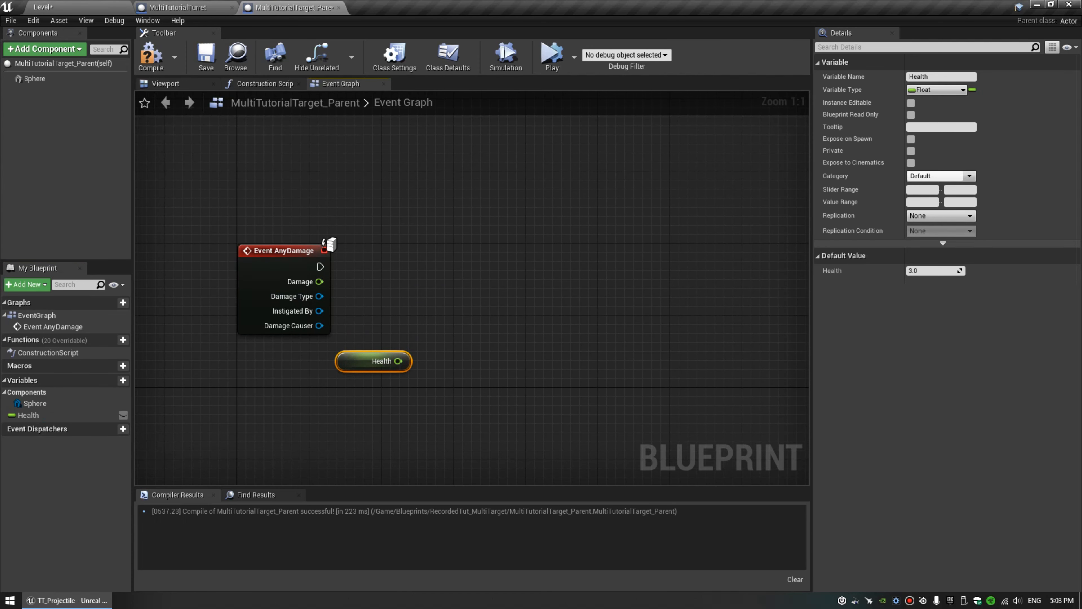
click(249, 245)
right_drag(248, 241, 310, 263)
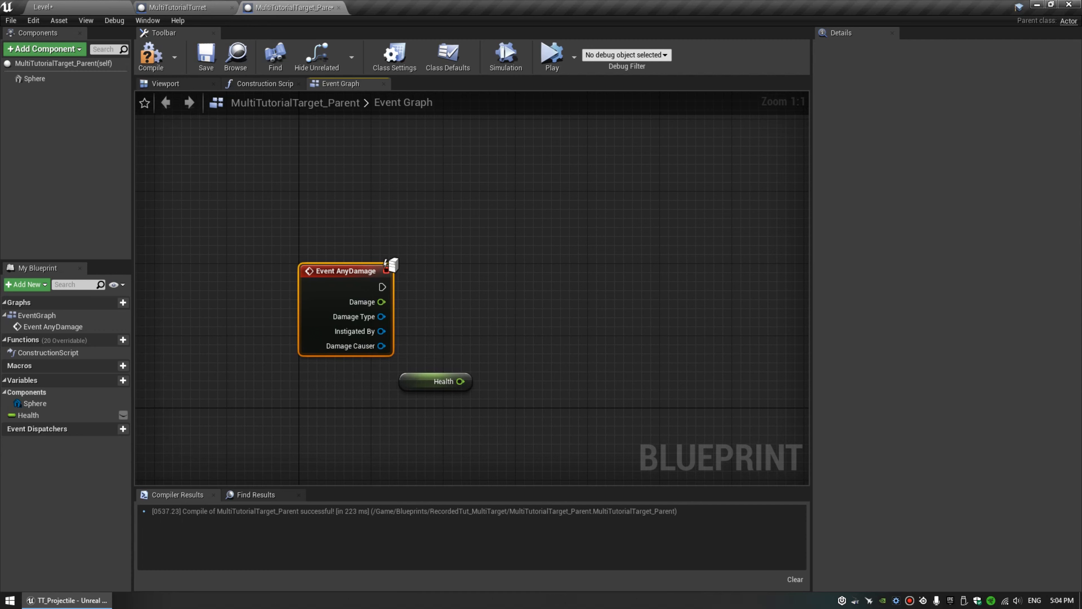
right_click(516, 233)
text(assign da)
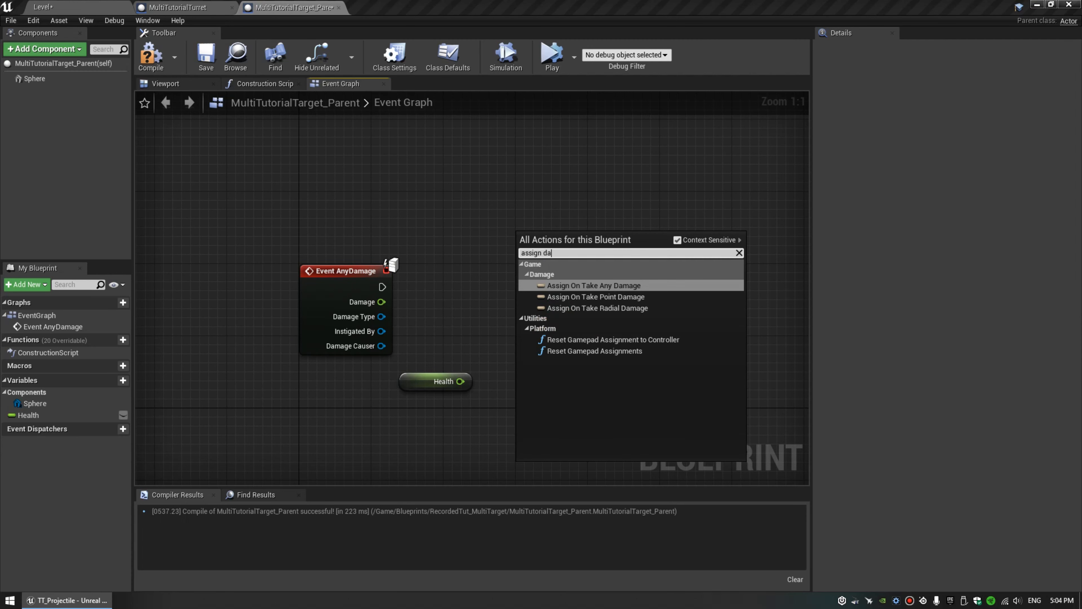
key(BackSpace)
key(BackSpace)
key(BackSpace)
key(BackSpace)
key(BackSpace)
key(BackSpace)
key(BackSpace)
key(BackSpace)
key(BackSpace)
text(d)
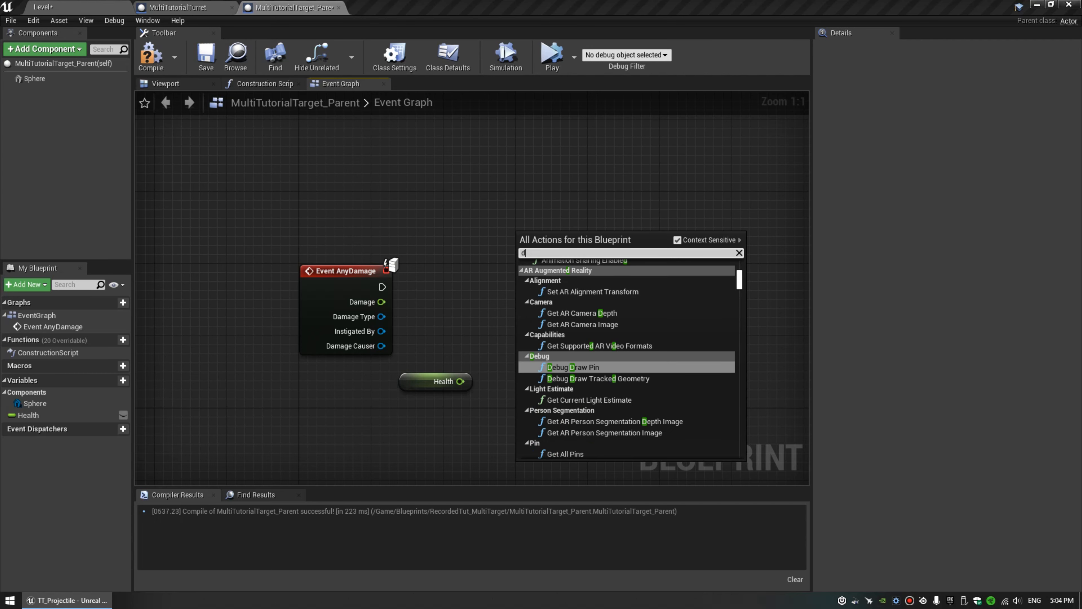
text(amage)
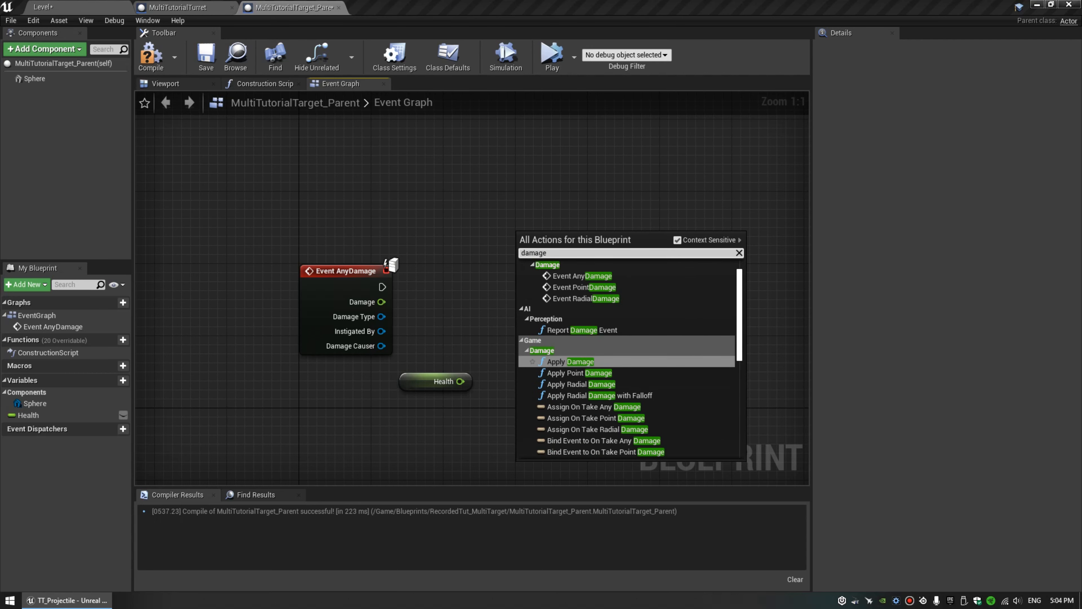
key(Return)
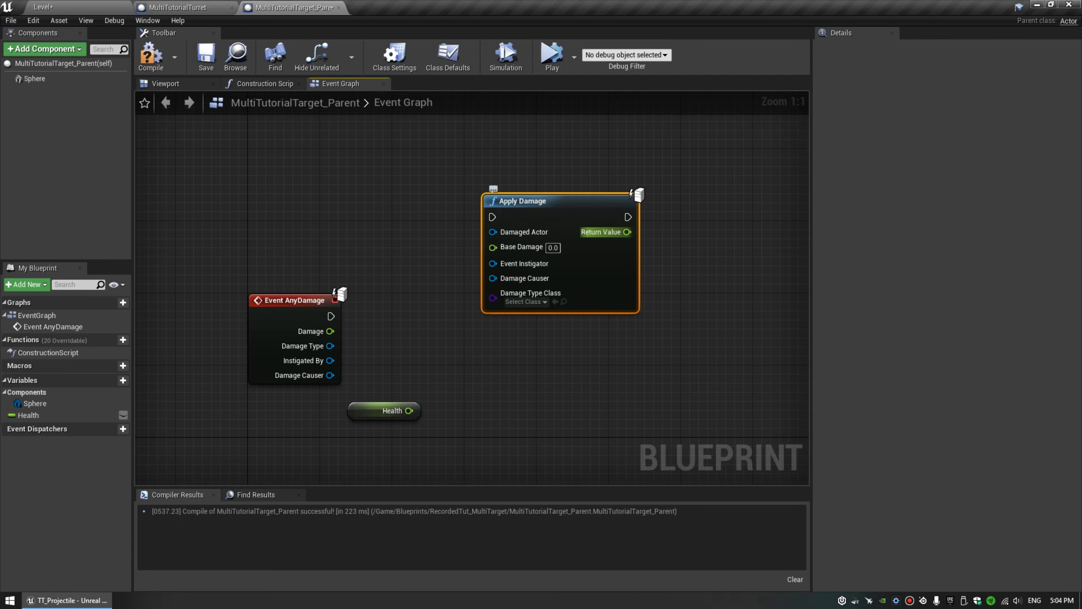
drag(558, 209, 622, 209)
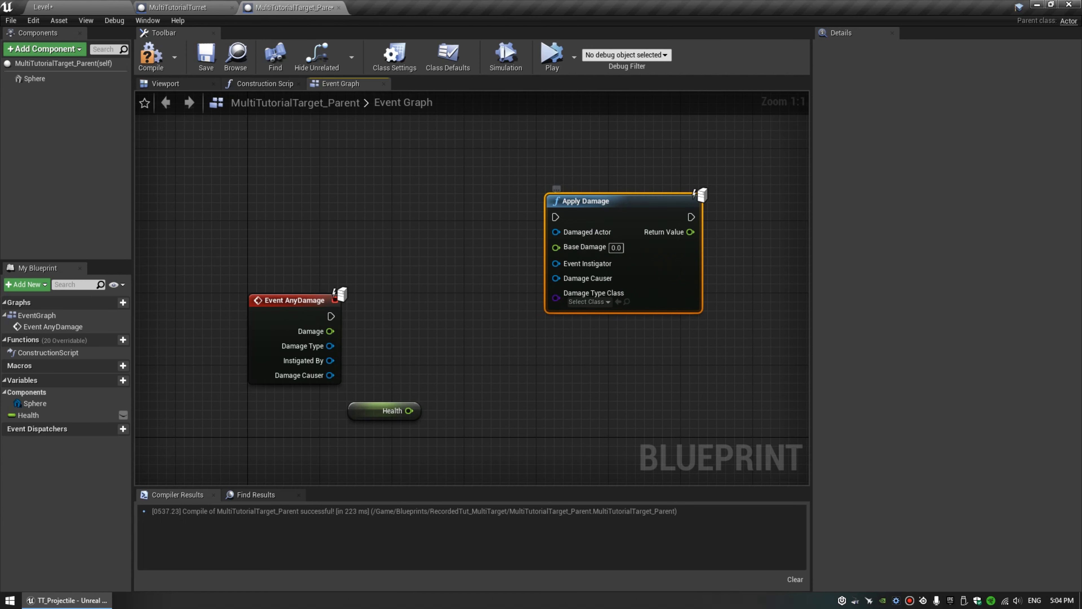
drag(640, 342, 640, 343)
key(Delete)
Add a float subtraction node that takes Health minus the Damage output of Event AnyDamage, with the Health node placed beside the event.
click(275, 314)
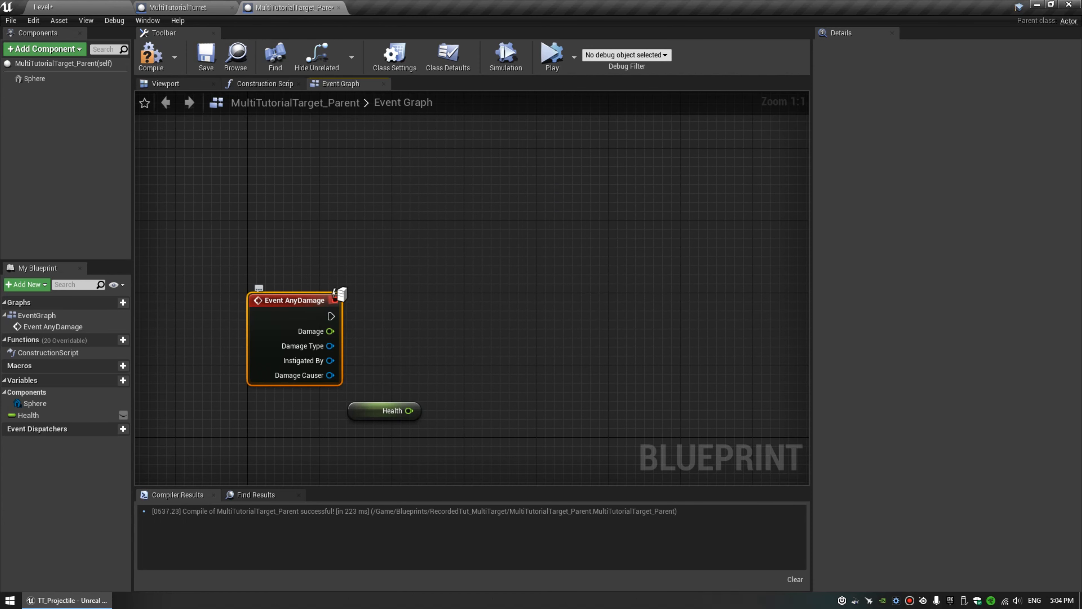
right_drag(275, 314, 314, 288)
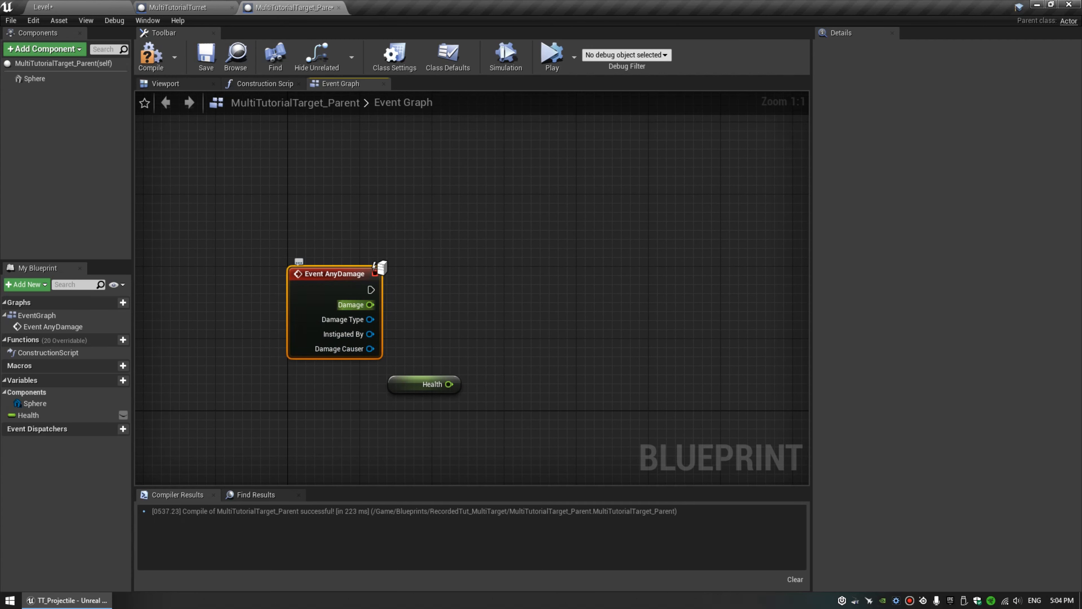
mouse_move(422, 383)
mouse_down()
mouse_move(432, 320)
mouse_move(520, 326)
mouse_up()
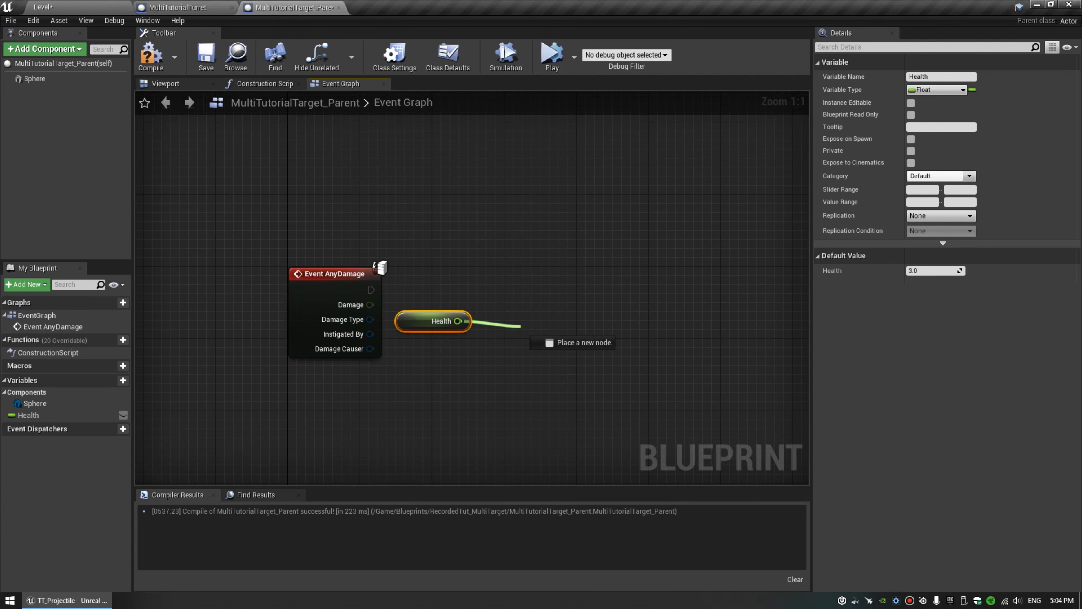
text(-)
click(570, 393)
drag(370, 304, 563, 356)
mouse_move(369, 305)
mouse_down()
mouse_move(532, 352)
mouse_move(532, 318)
mouse_up()
drag(434, 322, 435, 358)
Add a Set Health node, run it from Event AnyDamage's execution output and feed it the subtraction result.
mouse_move(28, 415)
mouse_down()
mouse_move(141, 435)
mouse_move(594, 294)
mouse_move(593, 316)
mouse_up()
click(618, 336)
mouse_move(371, 289)
mouse_down()
mouse_move(605, 291)
mouse_move(587, 289)
mouse_up()
right_drag(610, 286, 450, 280)
drag(450, 280, 469, 281)
drag(384, 320, 460, 302)
Place a second Get Health node after Set Health and connect it to a float <= float comparison against 0.0.
right_drag(462, 304, 348, 304)
mouse_move(28, 415)
ctrl+mouse_down()
mouse_move(422, 368)
mouse_move(439, 343)
mouse_move(567, 331)
mouse_move(549, 316)
ctrl+mouse_up()
text(<)
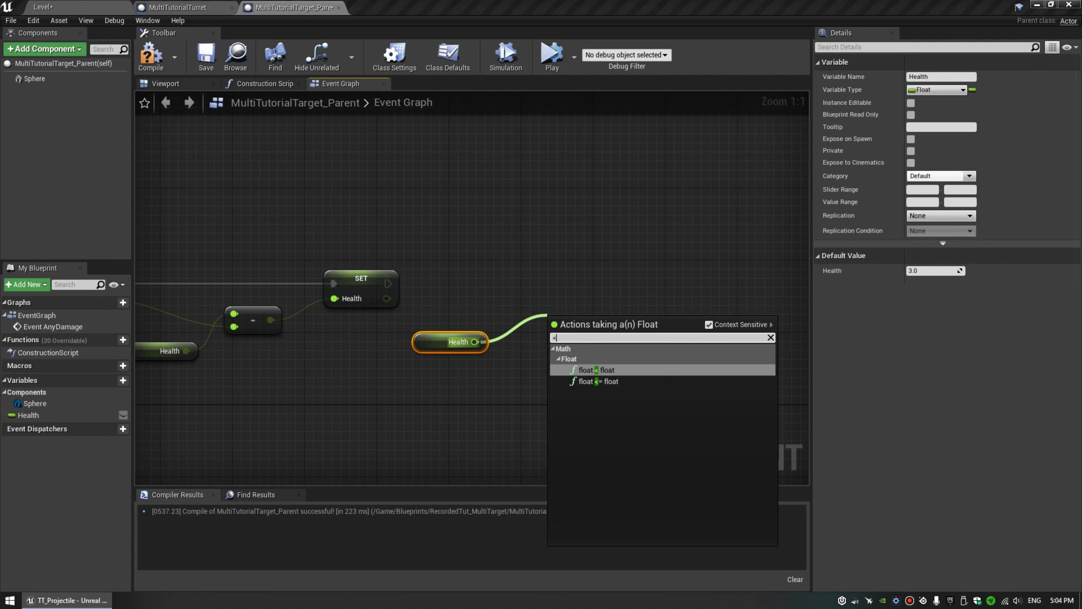
text(=)
key(Return)
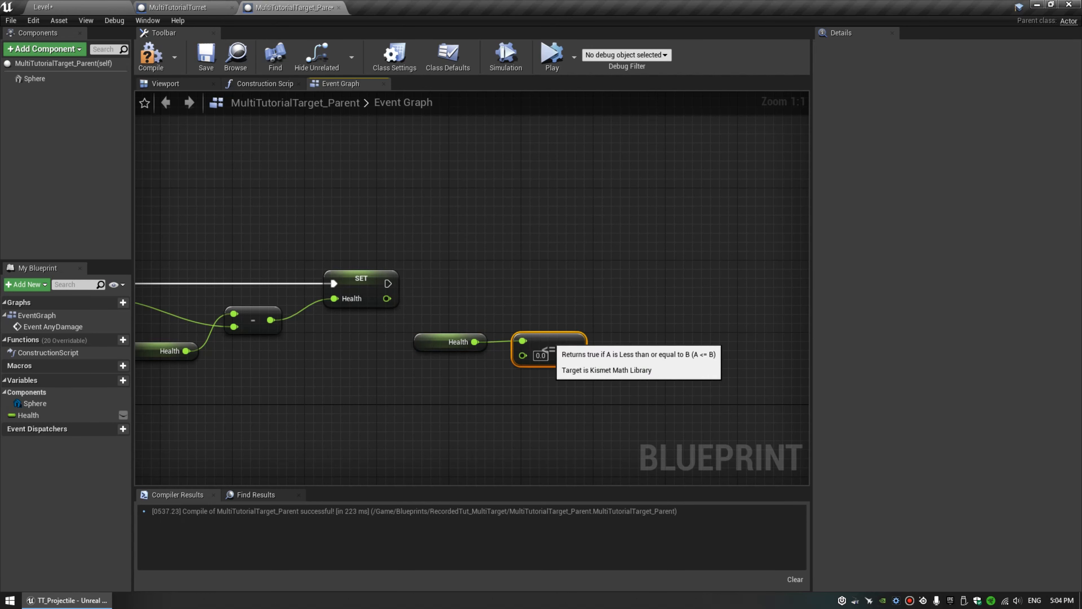
key(b)
click(564, 299)
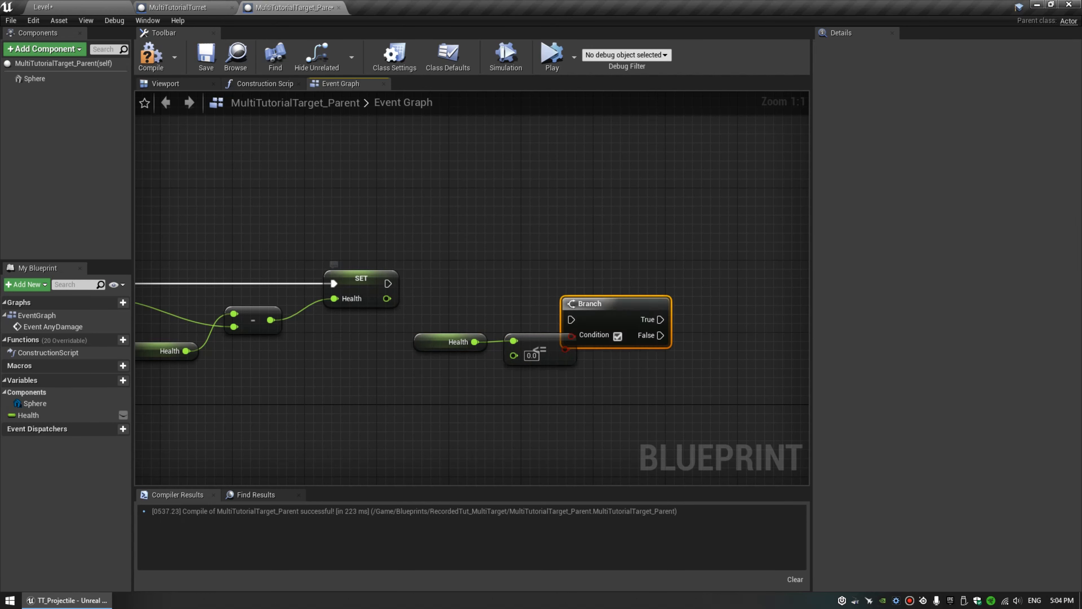
key(Delete)
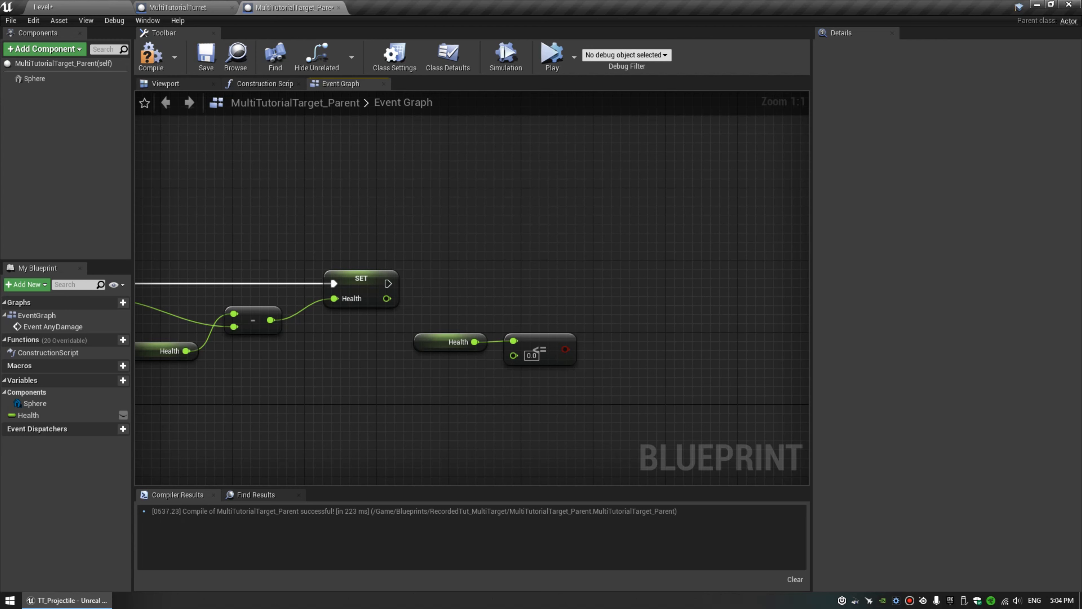
Add a Branch node executed after Set Health, use the <= result as its Condition and align it with the execution line.
key(b)
click(611, 266)
drag(388, 284, 618, 284)
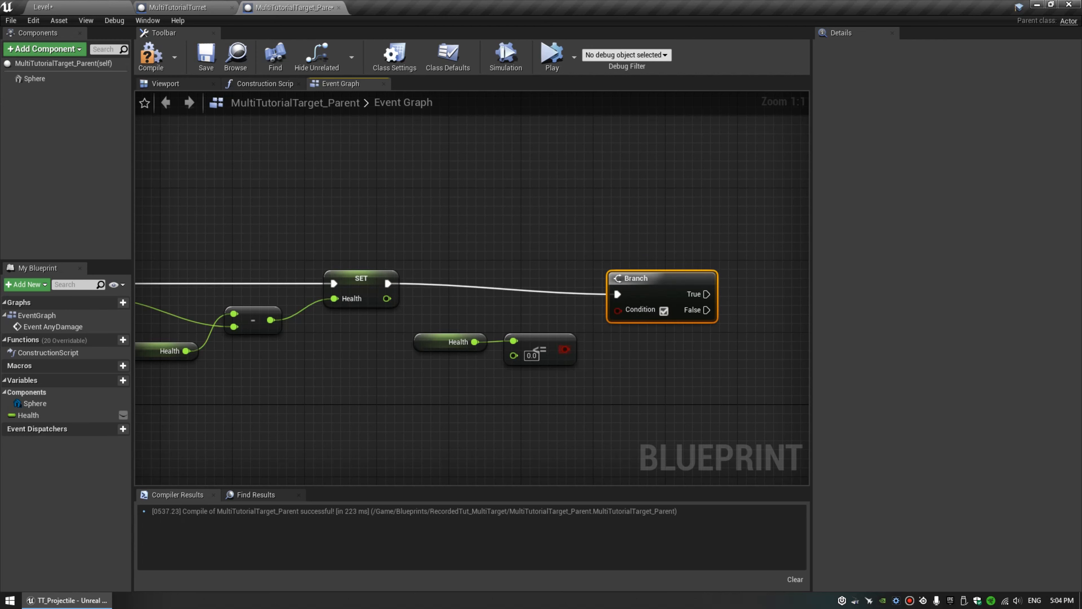
drag(565, 349, 618, 301)
drag(640, 269, 621, 274)
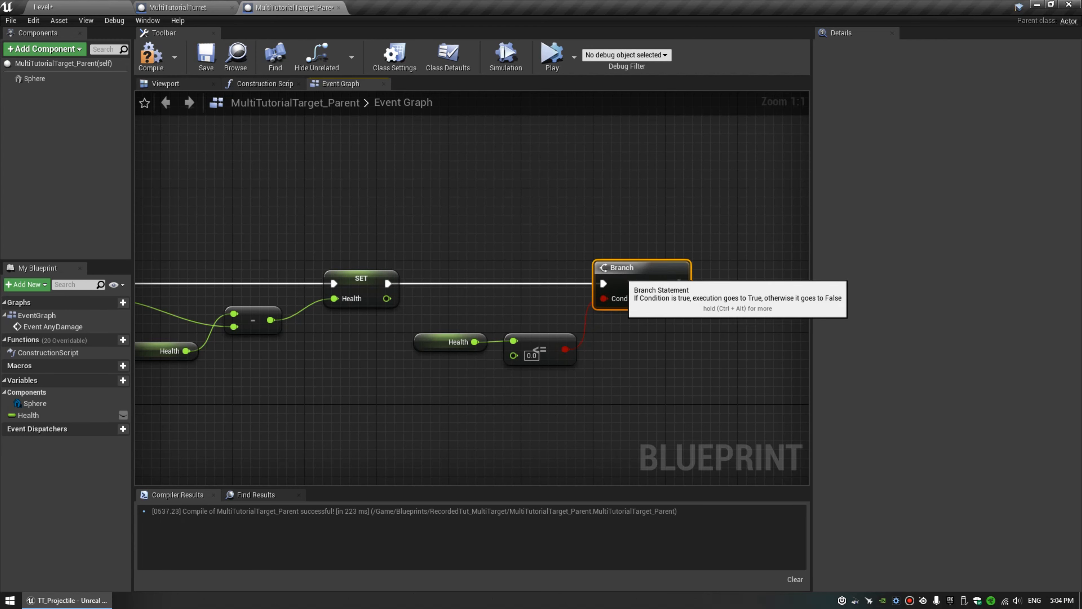
Move the second Health node and the <= comparison node directly beneath the Branch node.
drag(594, 378, 466, 336)
mouse_move(535, 344)
mouse_down()
mouse_move(640, 326)
mouse_move(622, 336)
mouse_up()
right_drag(682, 370, 463, 371)
click(463, 371)
drag(463, 370, 335, 337)
click(491, 307)
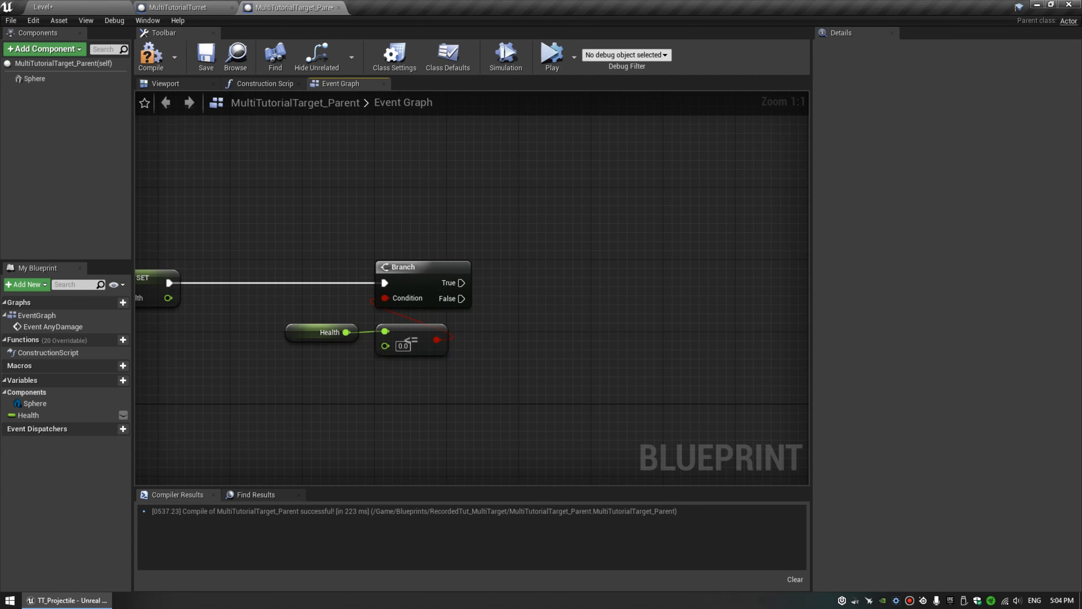
Add a Do Once node connected to the Branch node's True output.
mouse_move(462, 283)
mouse_down()
mouse_move(544, 284)
mouse_move(529, 273)
mouse_up()
text(de)
key(BackSpace)
text(o once)
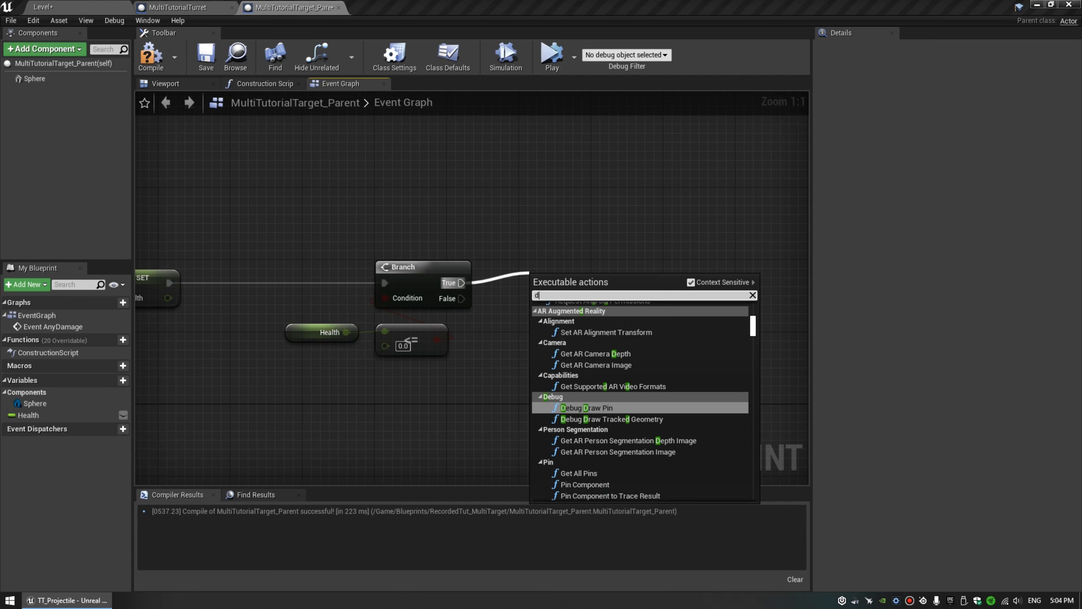
key(Return)
Add a DestroyActor node connected to Do Once's Completed output and align it with the execution line.
right_drag(643, 285, 525, 295)
drag(524, 295, 628, 290)
text(des)
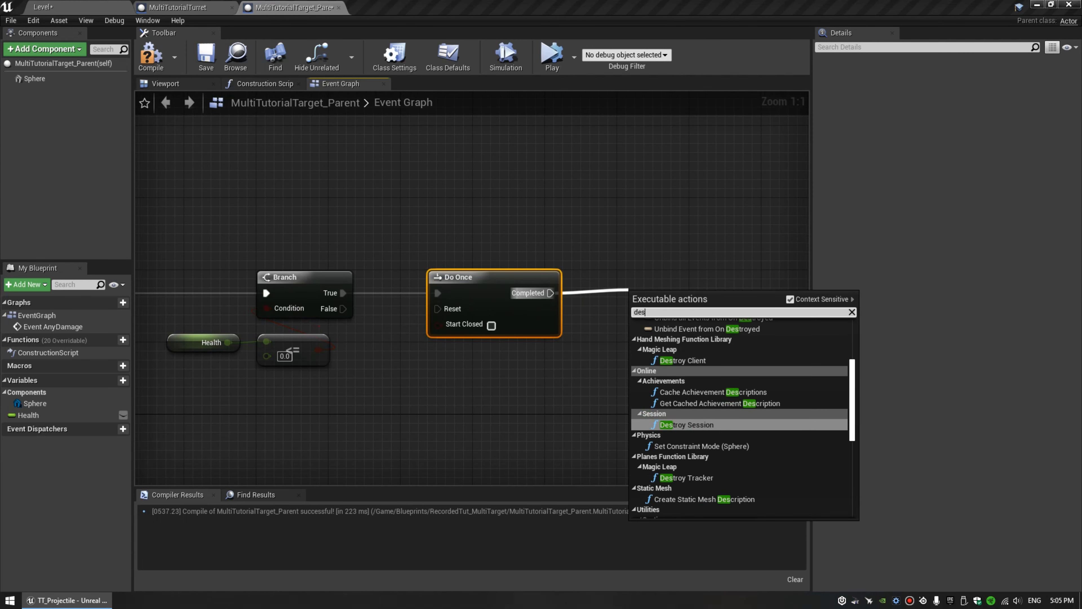
text(tro)
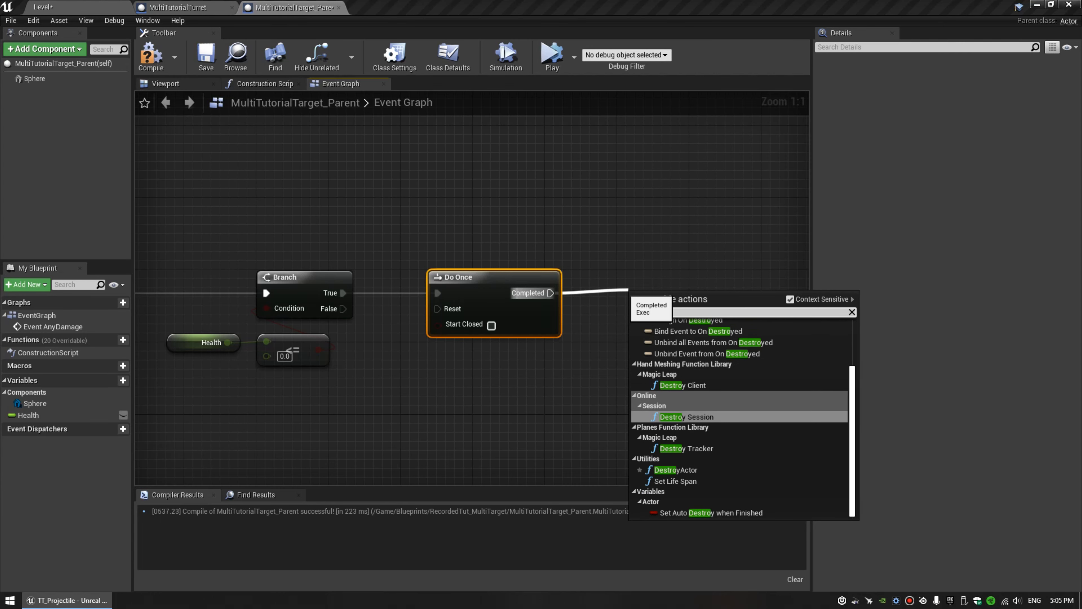
click(676, 469)
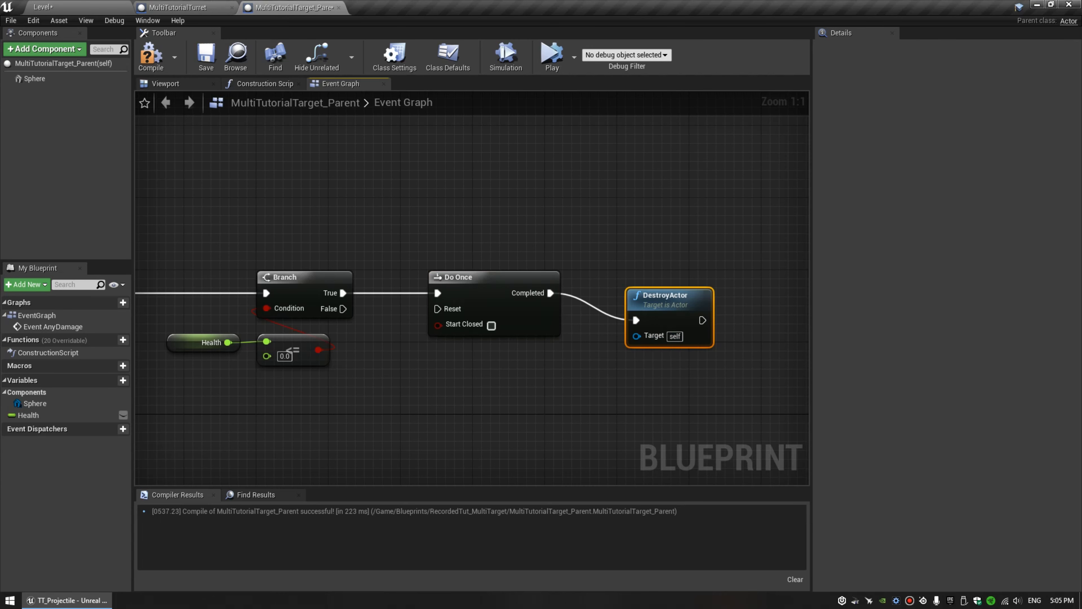
drag(659, 303, 632, 276)
Compile and save the target parent blueprint.
right_drag(575, 249, 636, 239)
click(630, 239)
click(543, 272)
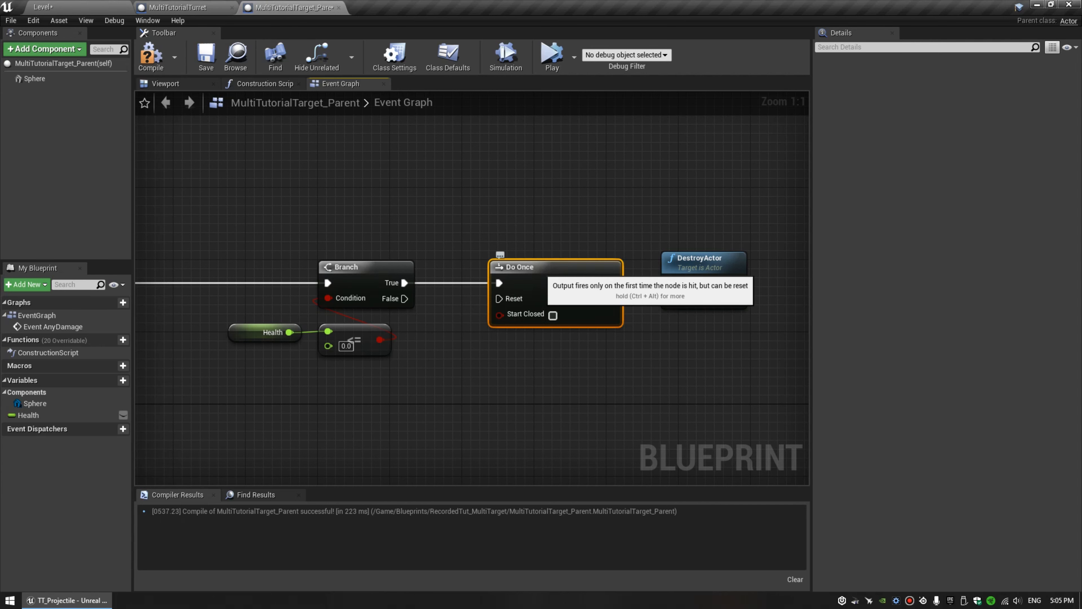
click(549, 232)
click(151, 55)
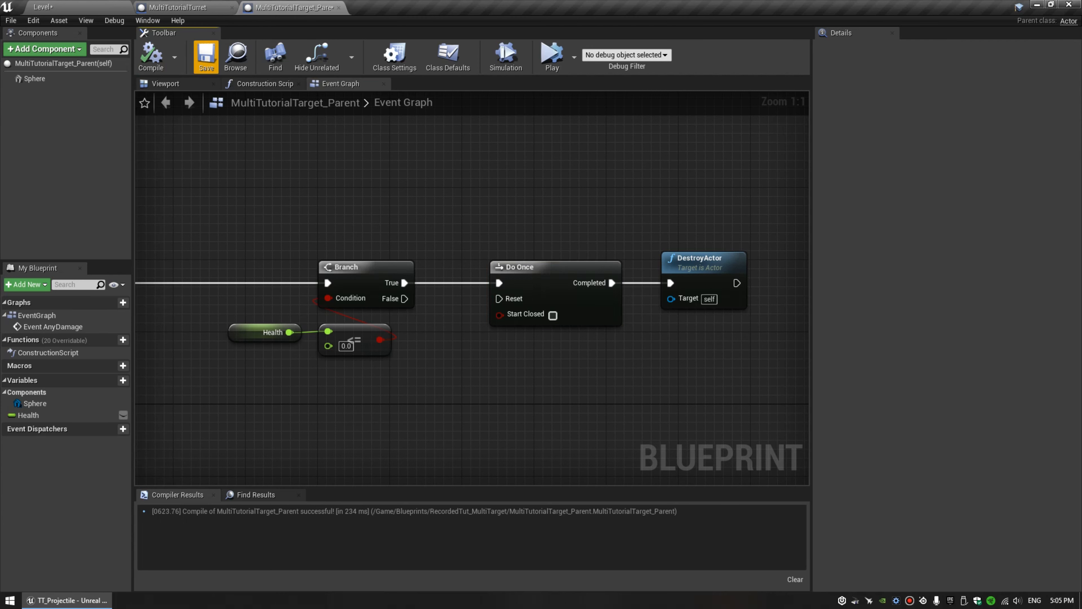
Review the damage chain from Event AnyDamage through Set Health, the Branch and Do Once to DestroyActor.
click(547, 270)
right_drag(430, 242, 497, 241)
click(368, 241)
right_drag(367, 240, 602, 250)
scroll(602, 250, down, 1)
right_drag(190, 277, 370, 276)
click(366, 275)
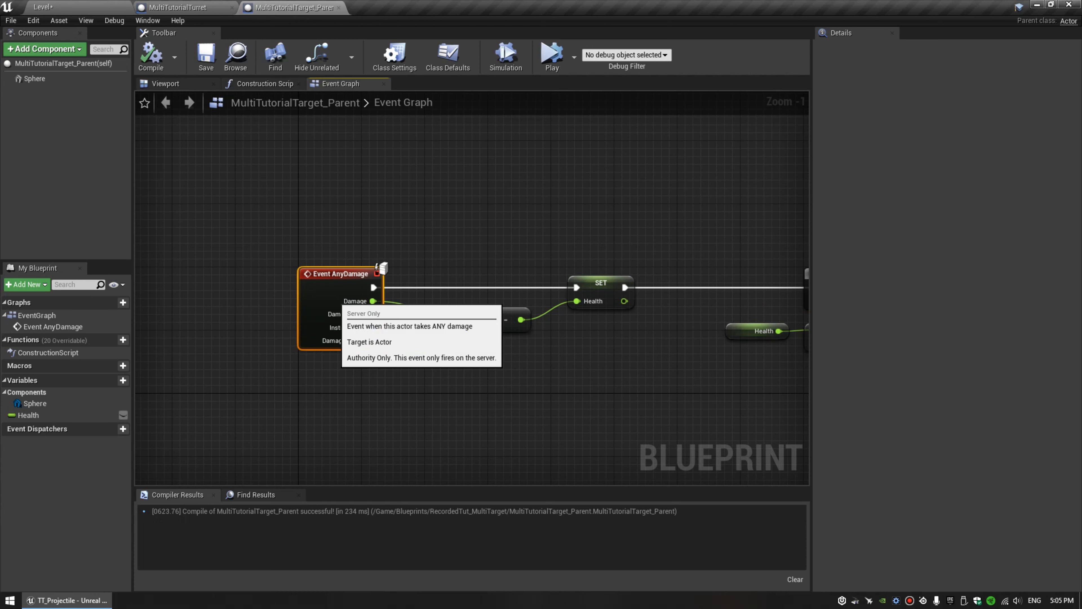
right_drag(506, 262, 225, 225)
drag(364, 308, 366, 307)
right_drag(365, 307, 288, 339)
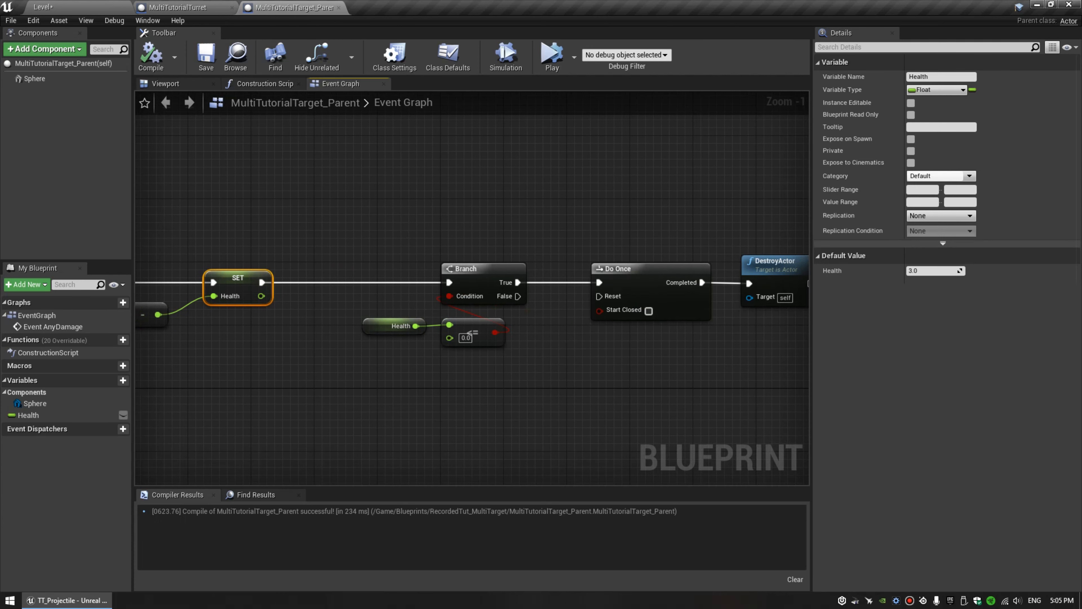
drag(355, 313, 479, 362)
right_drag(479, 363, 329, 387)
drag(590, 226, 677, 330)
right_drag(678, 331, 750, 318)
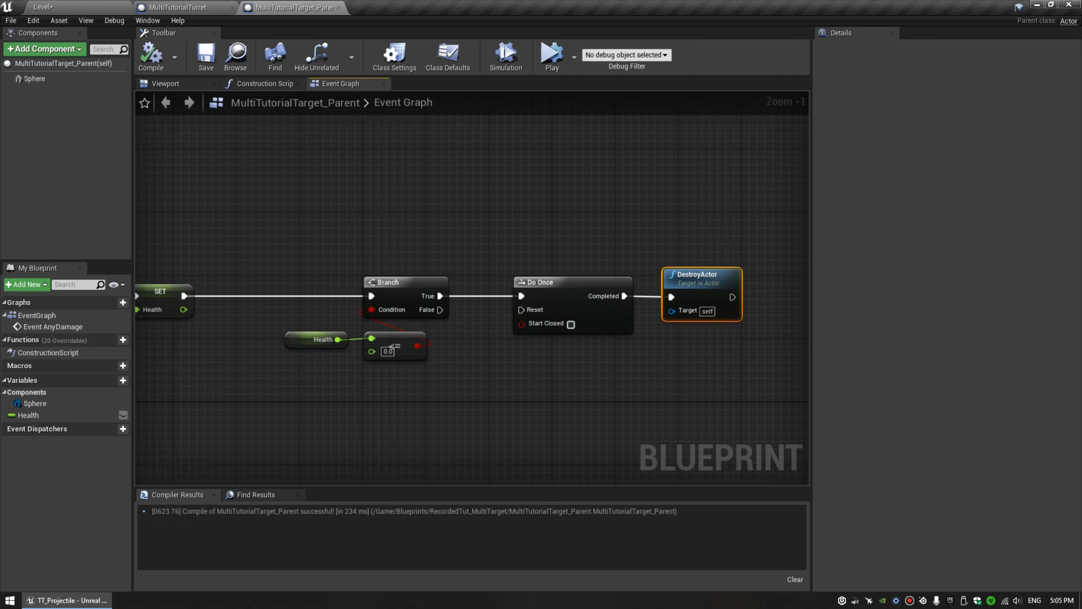
right_drag(668, 290, 706, 285)
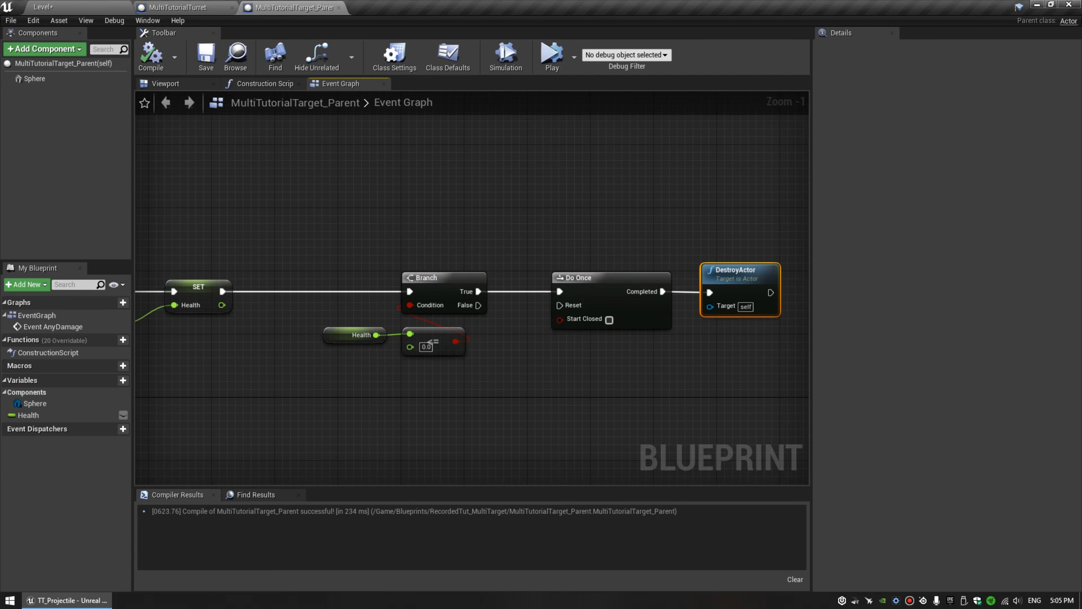
right_drag(706, 285, 639, 295)
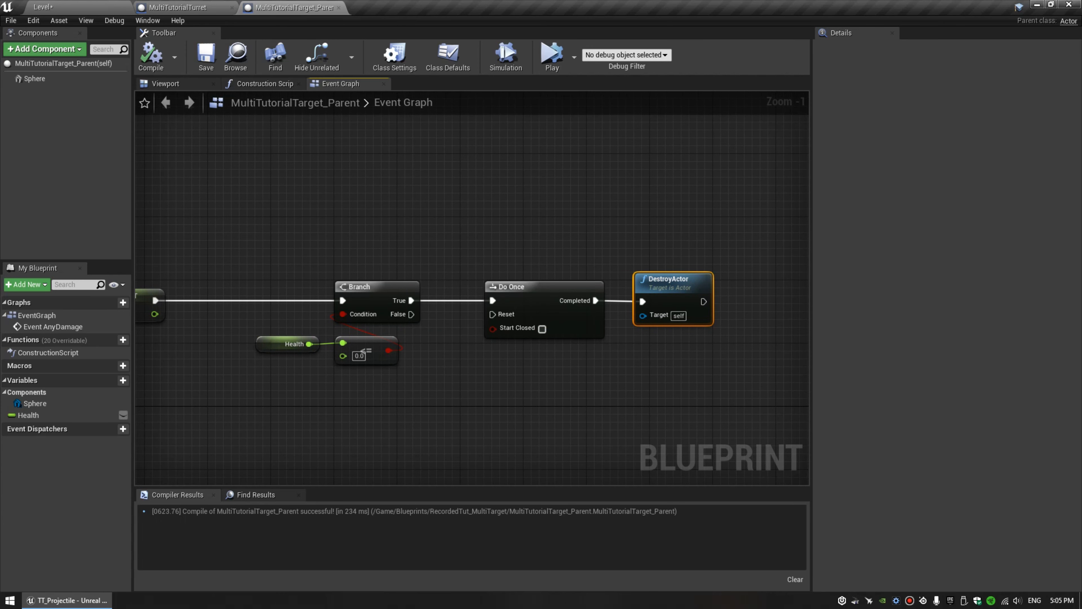
mouse_move(255, 224)
mouse_down()
mouse_move(407, 390)
mouse_move(455, 409)
mouse_up()
click(639, 295)
drag(459, 232, 617, 394)
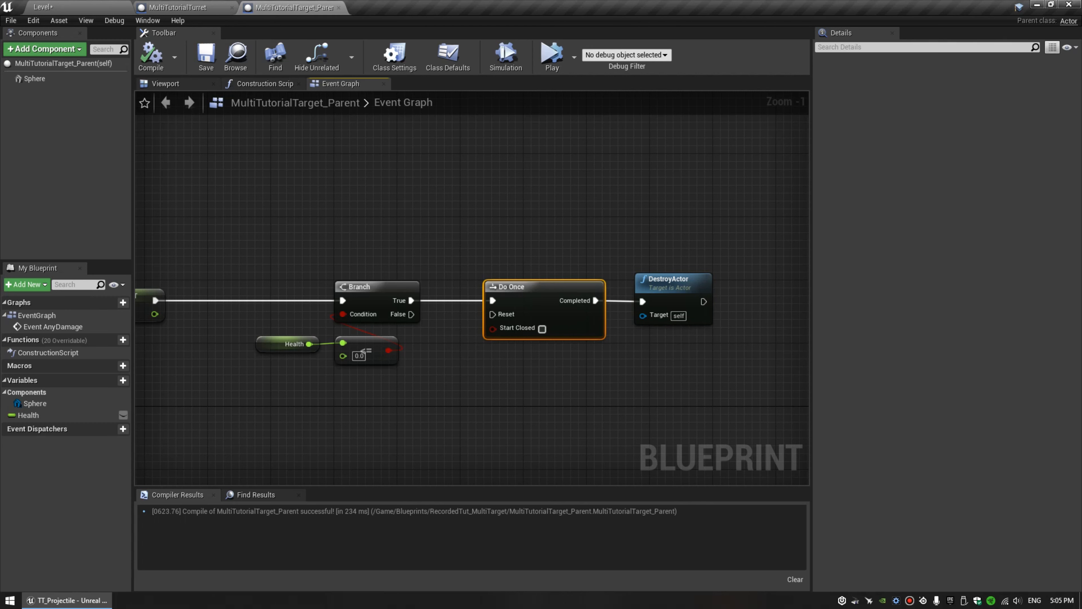
Move the DestroyActor node slightly farther away from the Do Once node.
drag(679, 280, 695, 280)
click(687, 243)
drag(469, 232, 536, 323)
drag(634, 237, 726, 368)
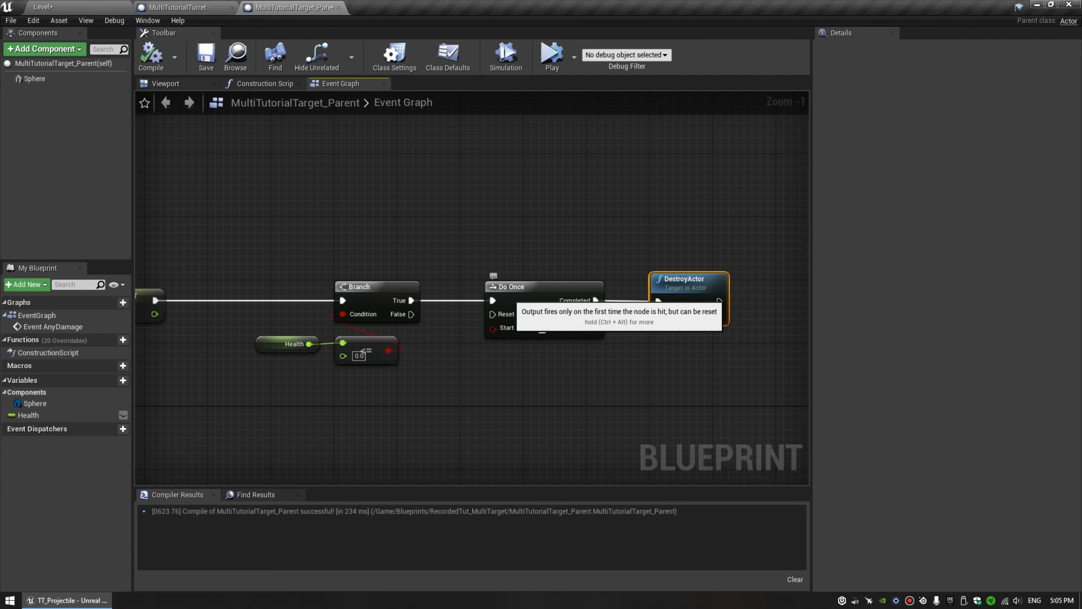
Examine how the Health <= 0 check leads into the Do Once and DestroyActor nodes.
click(509, 294)
drag(266, 317, 375, 380)
click(375, 381)
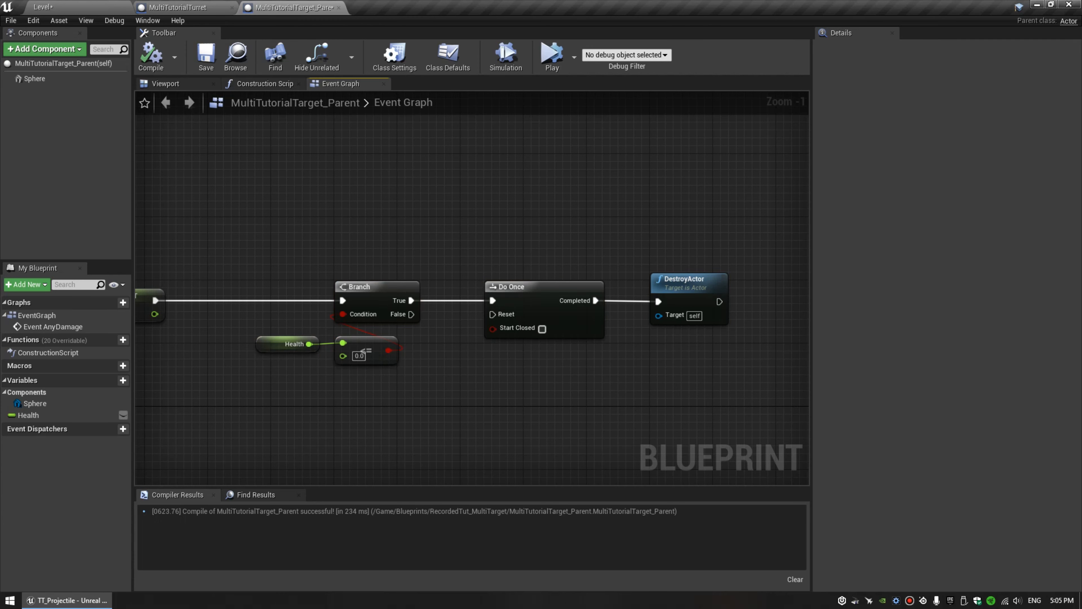
right_drag(469, 383, 669, 374)
right_drag(400, 258, 246, 246)
drag(544, 201, 763, 329)
click(496, 220)
right_drag(495, 220, 500, 242)
drag(517, 232, 725, 299)
right_drag(613, 230, 640, 247)
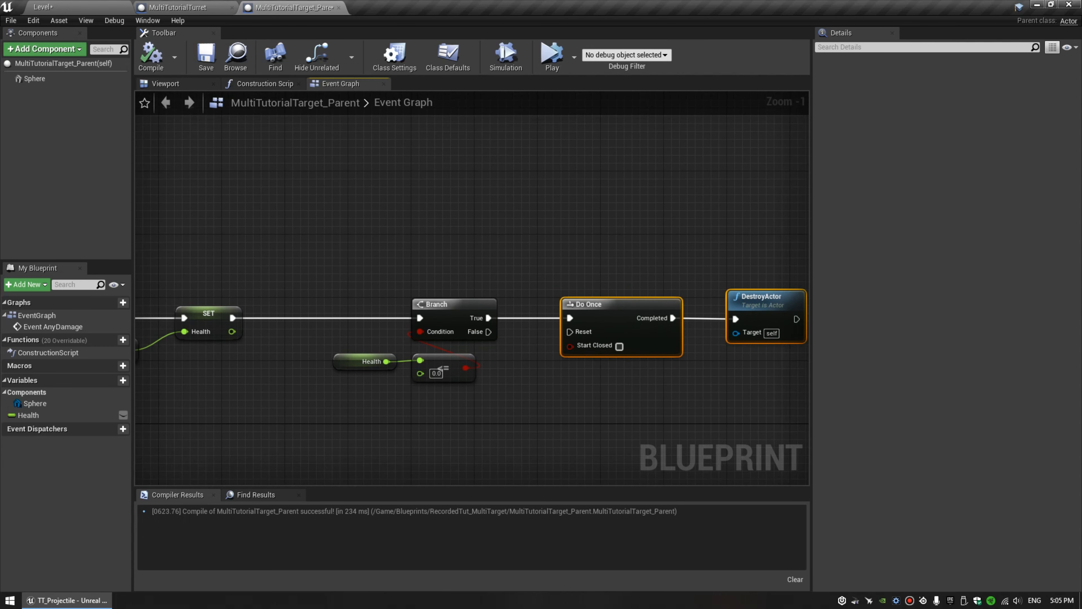
click(640, 247)
right_drag(433, 239, 617, 218)
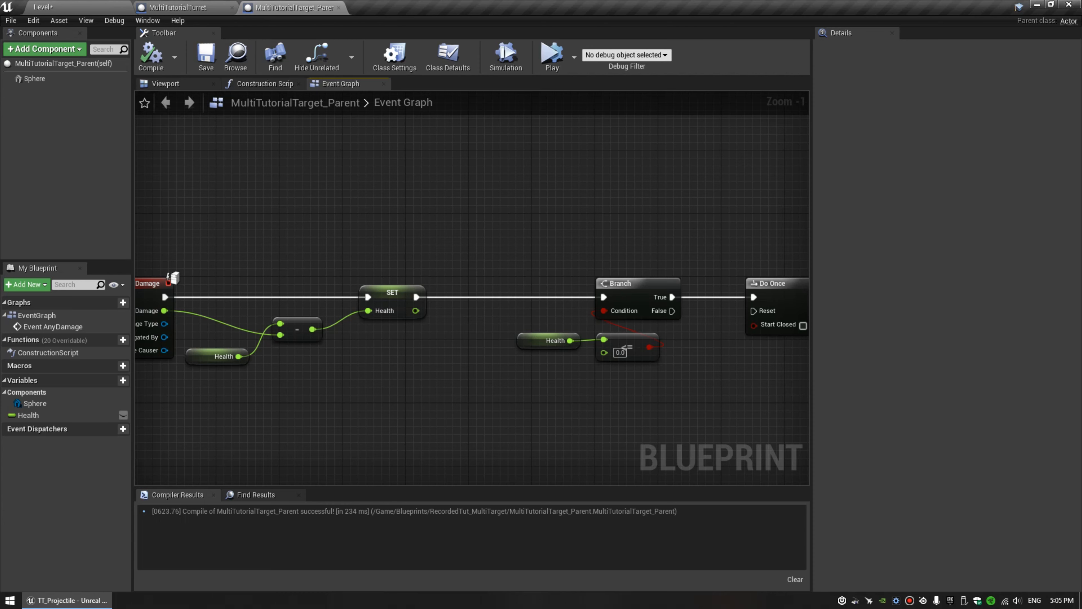
Enclose all the damage-handling nodes in a comment box titled "Receive Damage".
scroll(494, 286, down, 4)
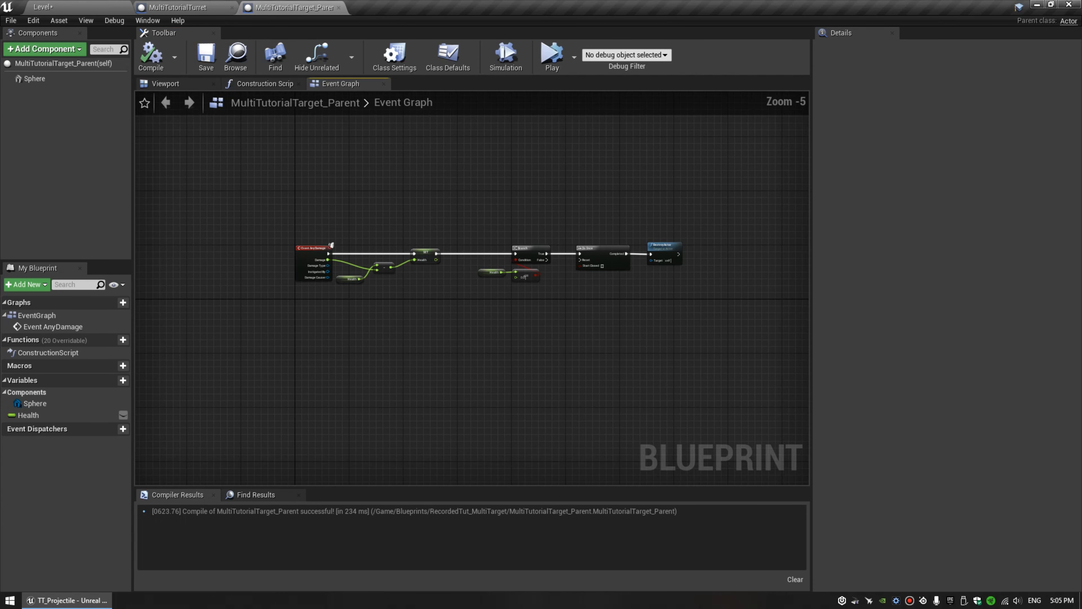
drag(266, 208, 669, 325)
key(c)
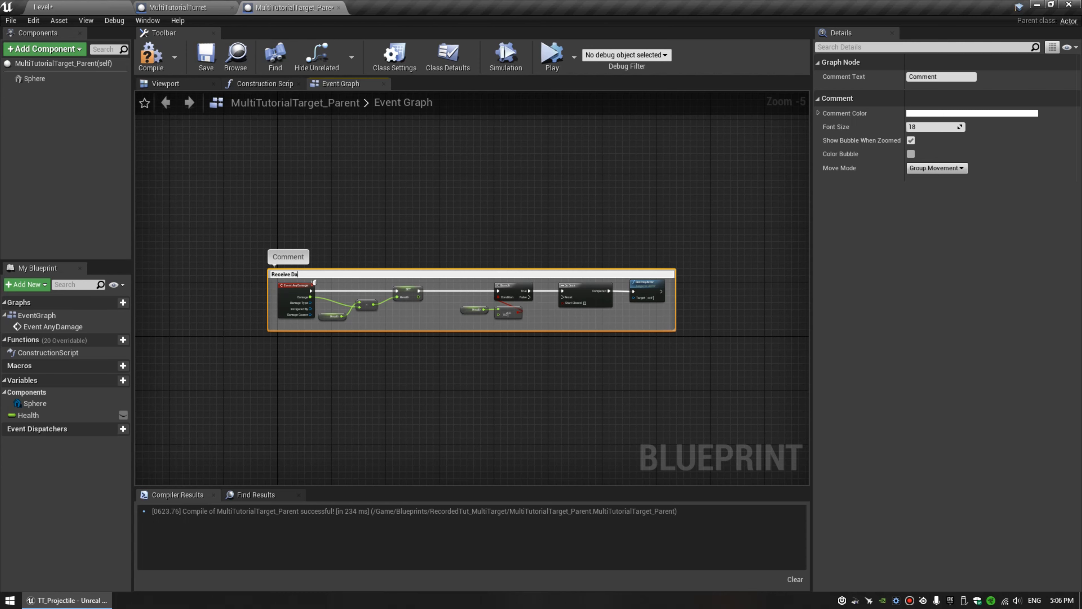
key(Return)
scroll(198, 277, up, 5)
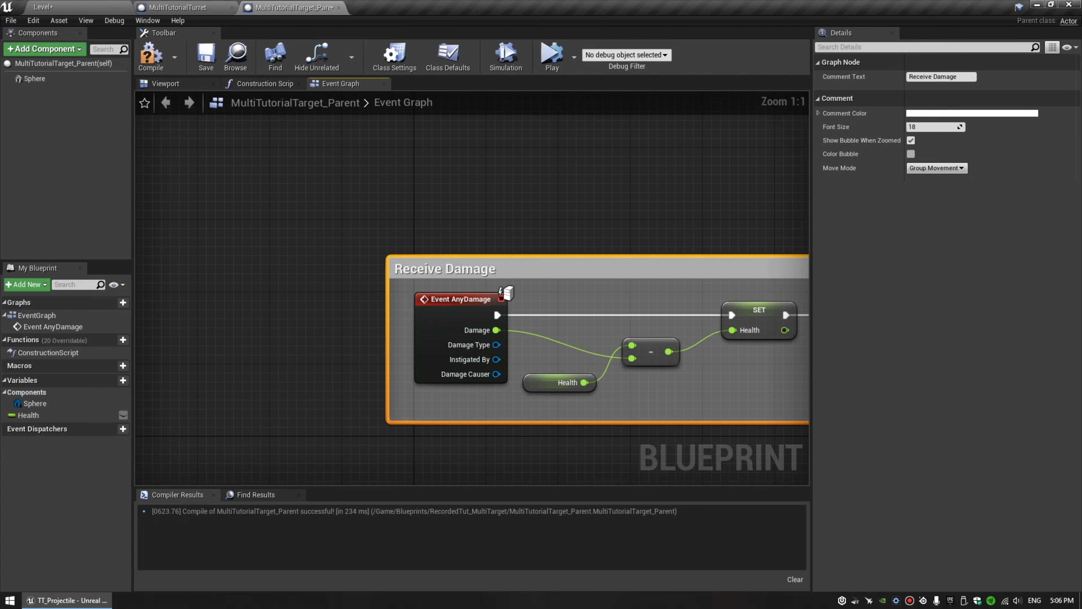
Deselect the Receive Damage comment box and compile the target parent blueprint.
right_drag(319, 310, 303, 312)
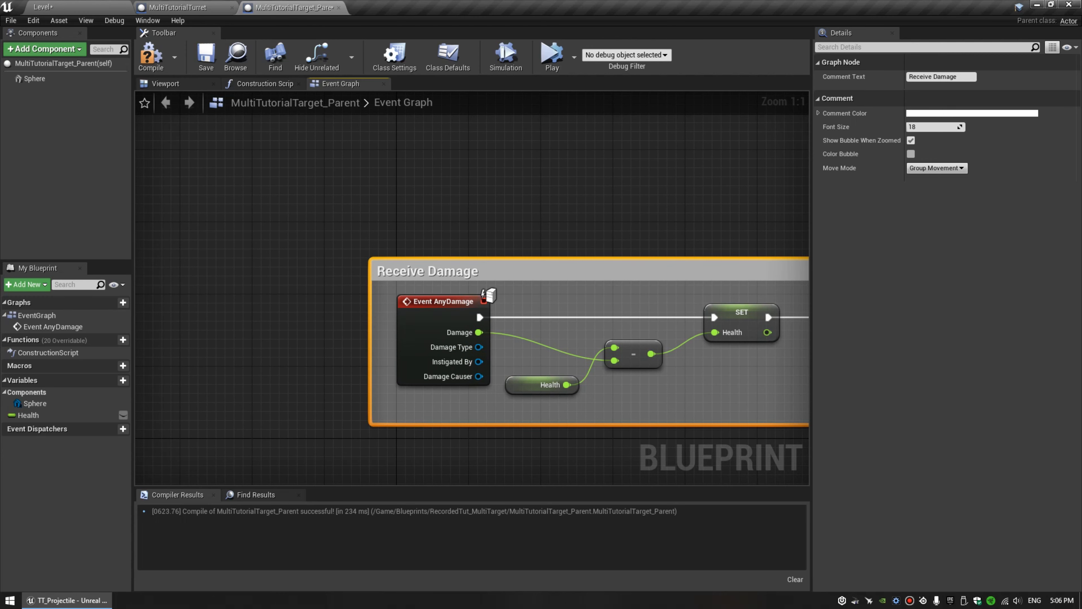
right_drag(299, 336, 232, 335)
click(232, 335)
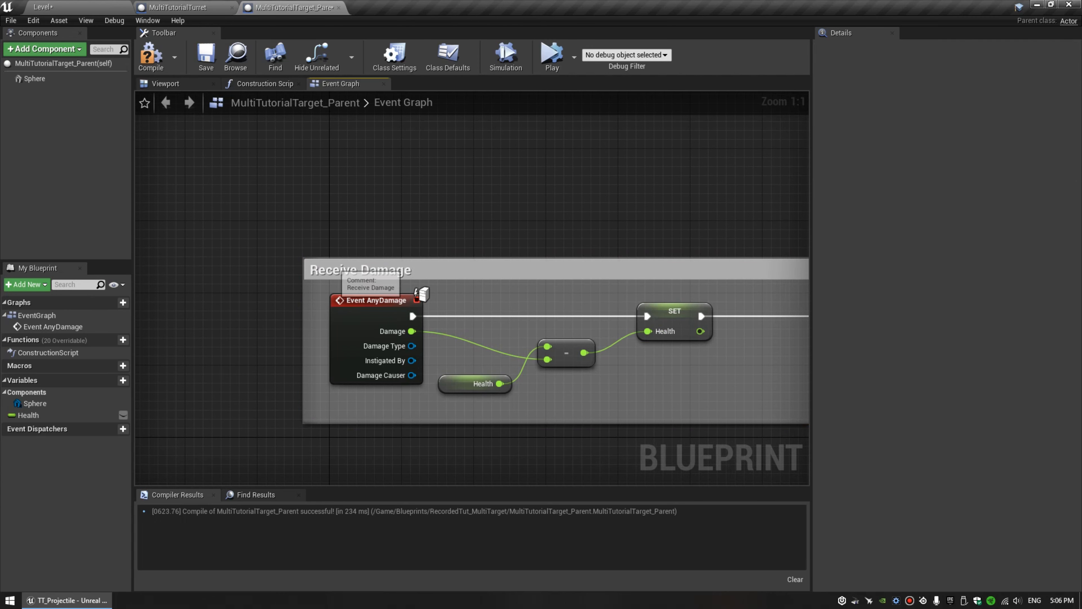
scroll(357, 289, down, 3)
click(151, 56)
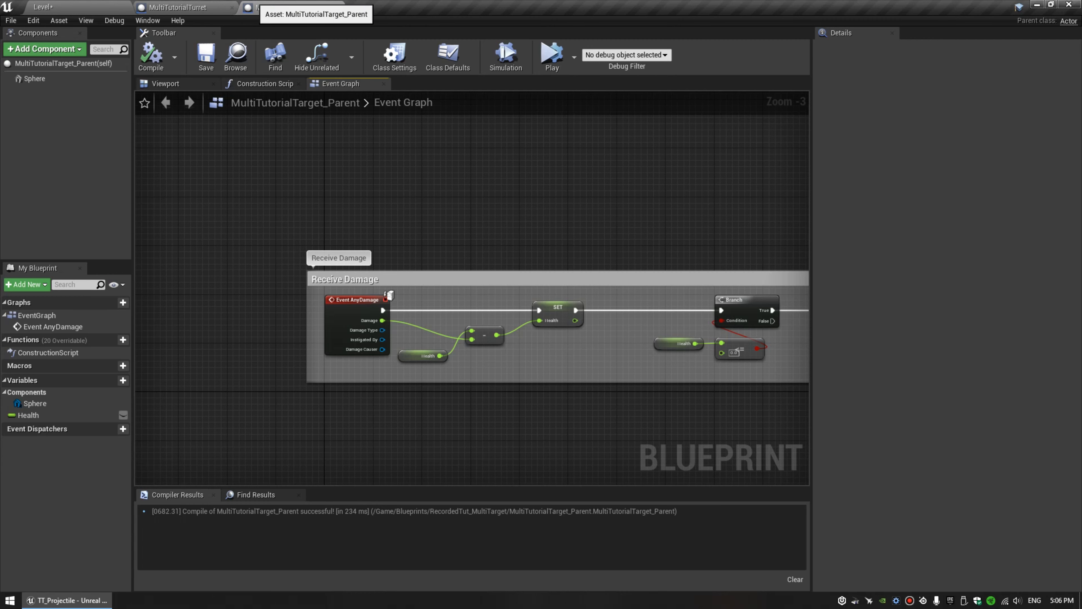
Return to the level editor and save all modified assets.
right_drag(451, 222, 310, 207)
click(166, 83)
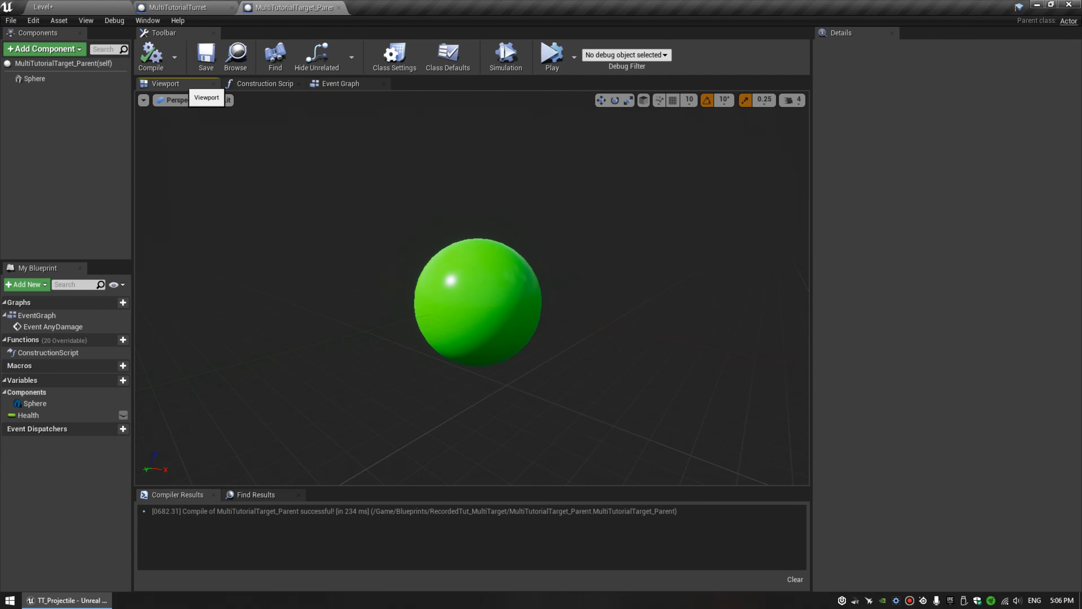
click(176, 8)
scroll(497, 161, down, 6)
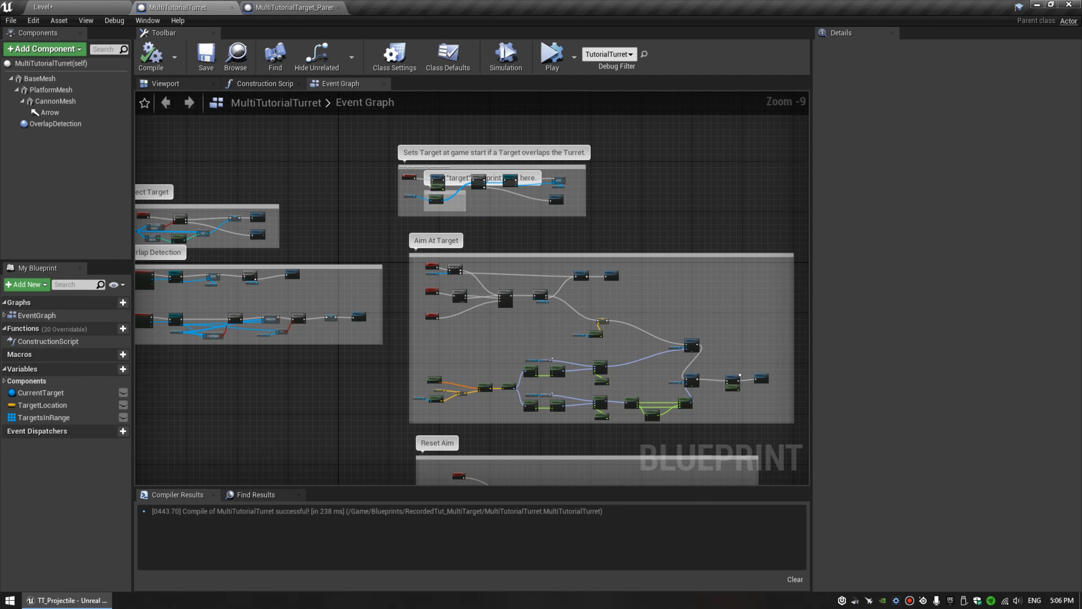
click(43, 7)
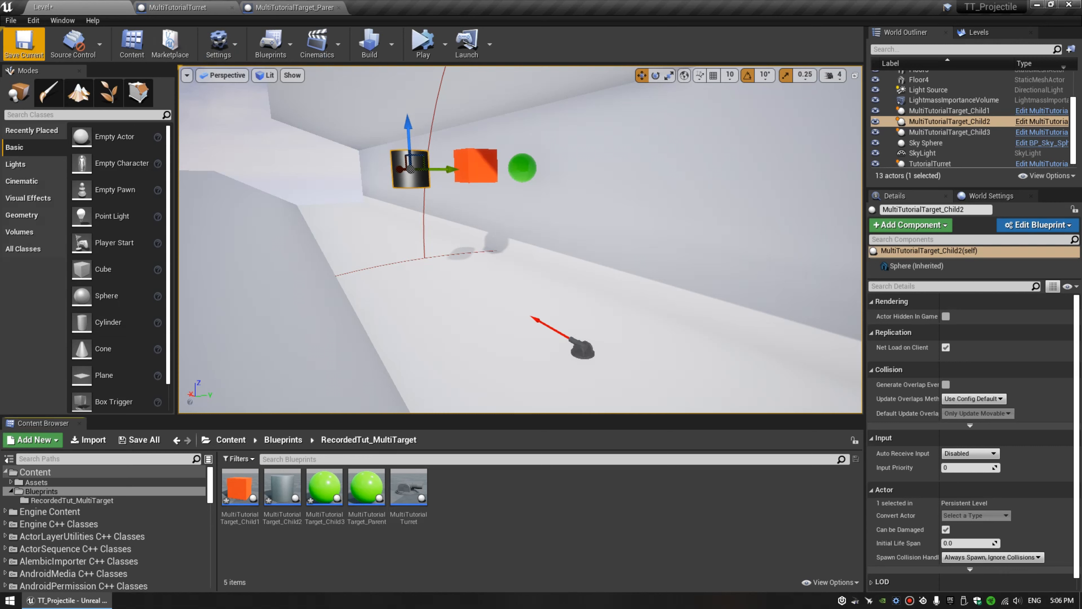
click(10, 20)
click(34, 116)
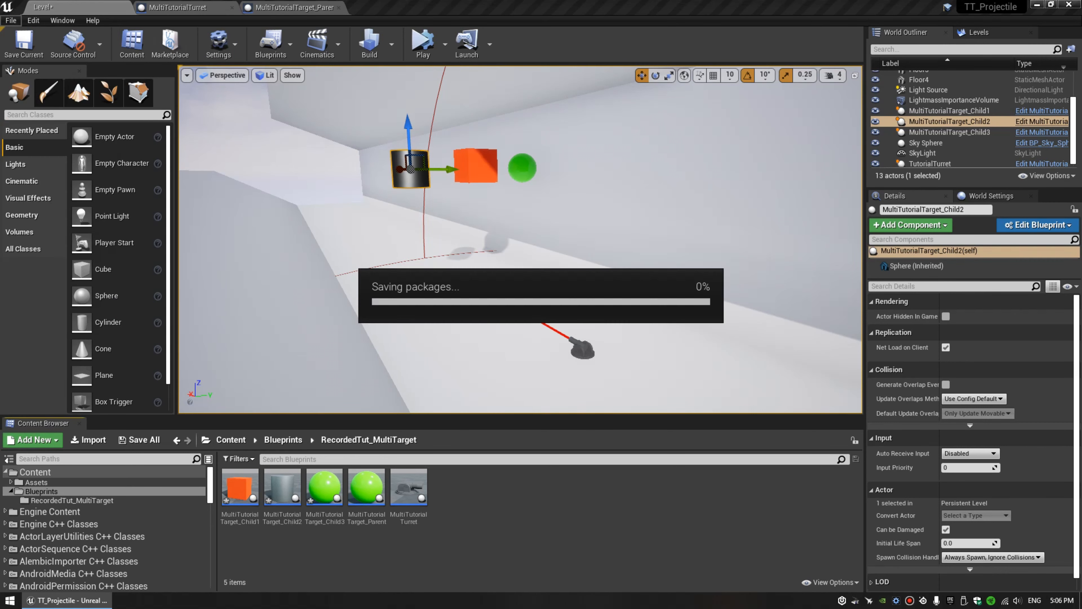
Create an Actor blueprint class named Projectile_Parent in the RecordedTut_MultiTarget folder.
right_click(489, 515)
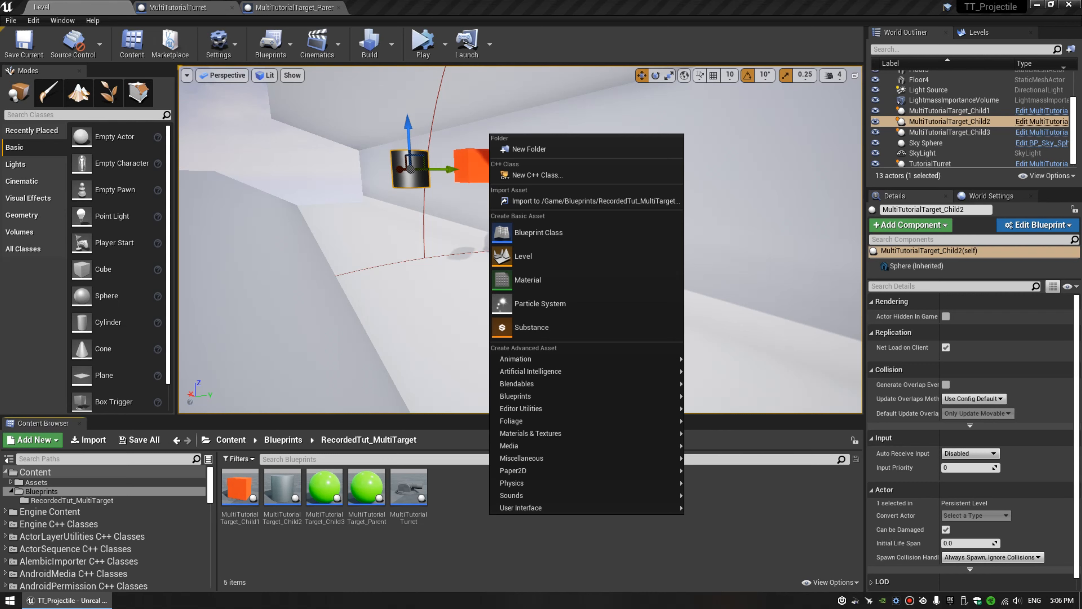
key(Escape)
right_click(465, 499)
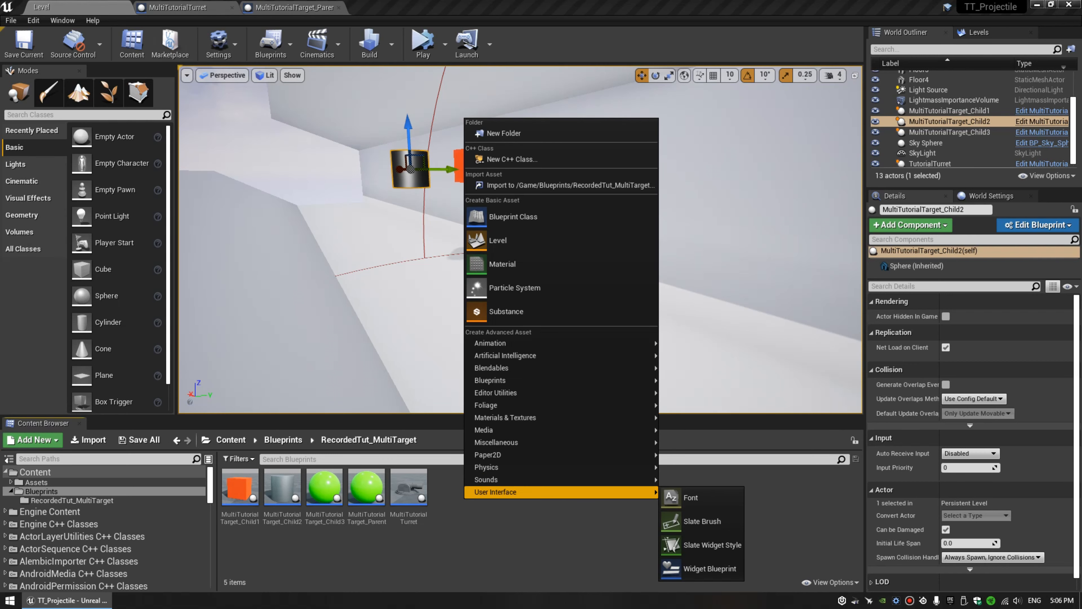
click(512, 217)
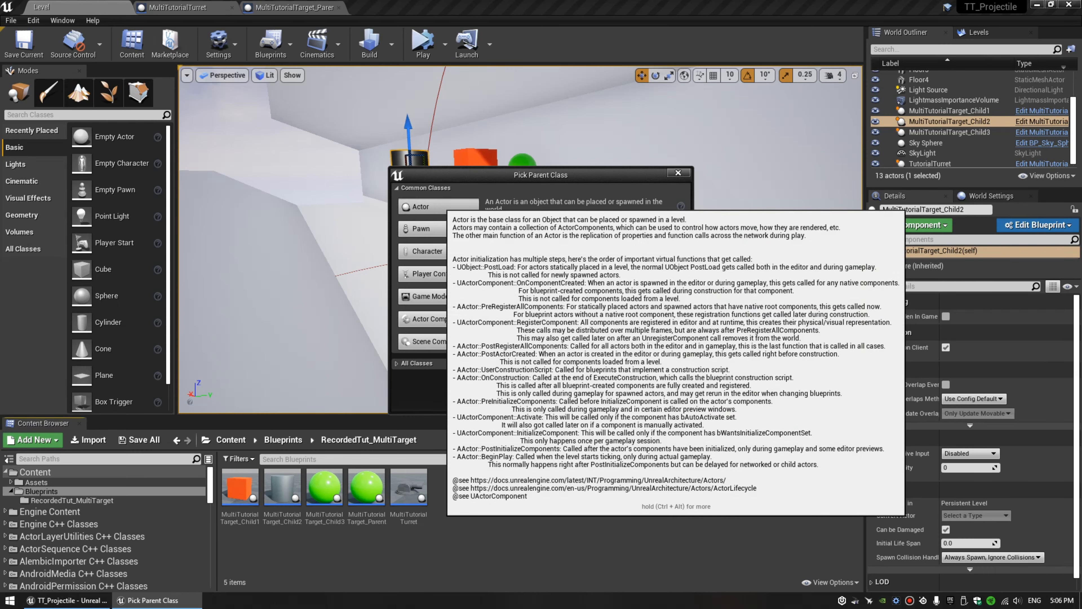
click(439, 206)
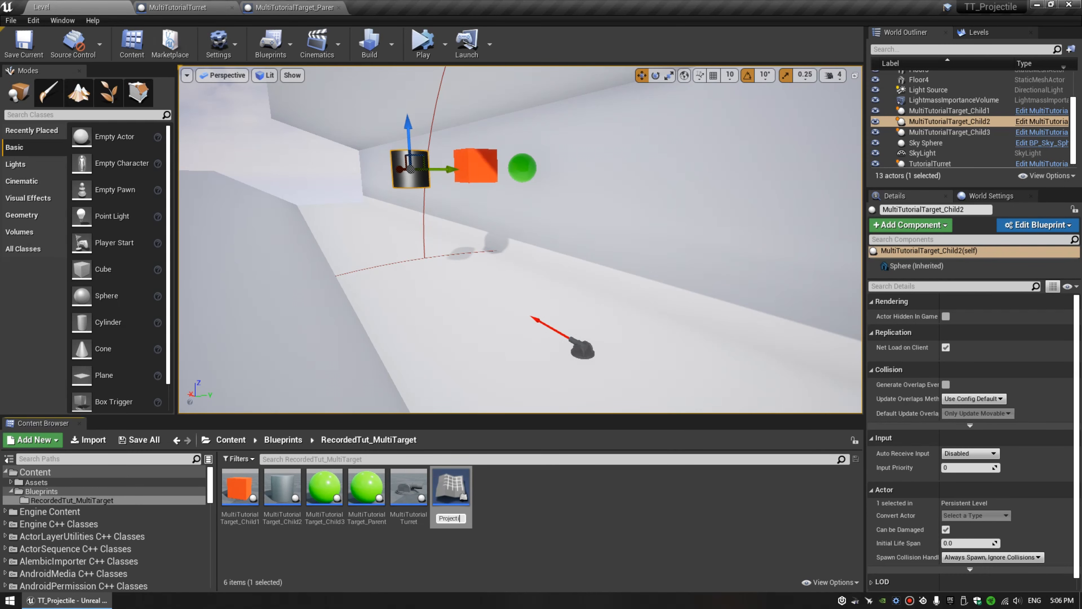
text(Projectile_Parent)
key(Return)
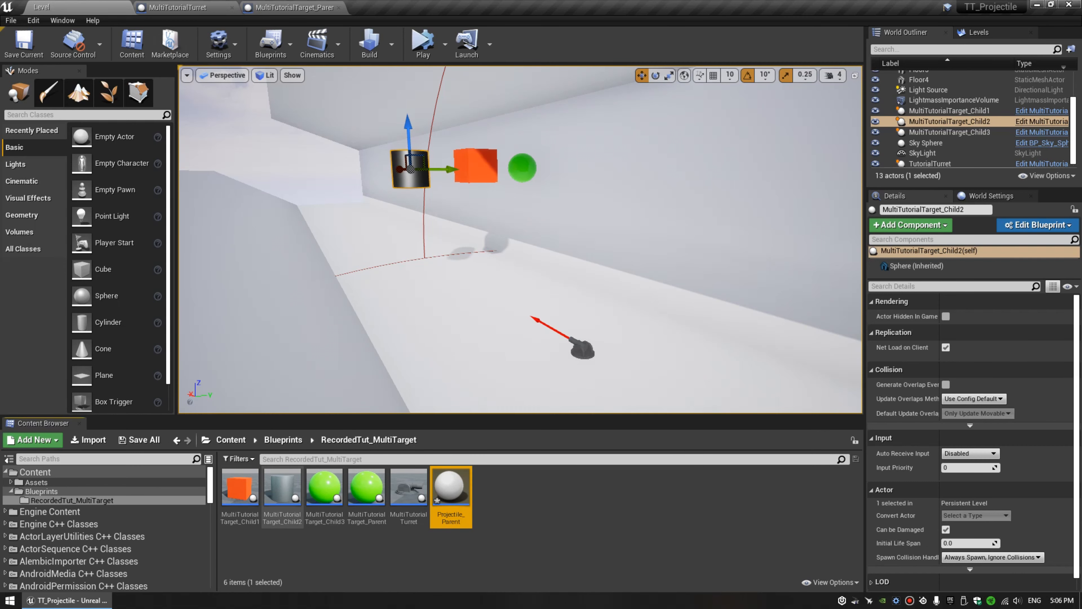
Open the Projectile_Parent blueprint for editing.
click(324, 499)
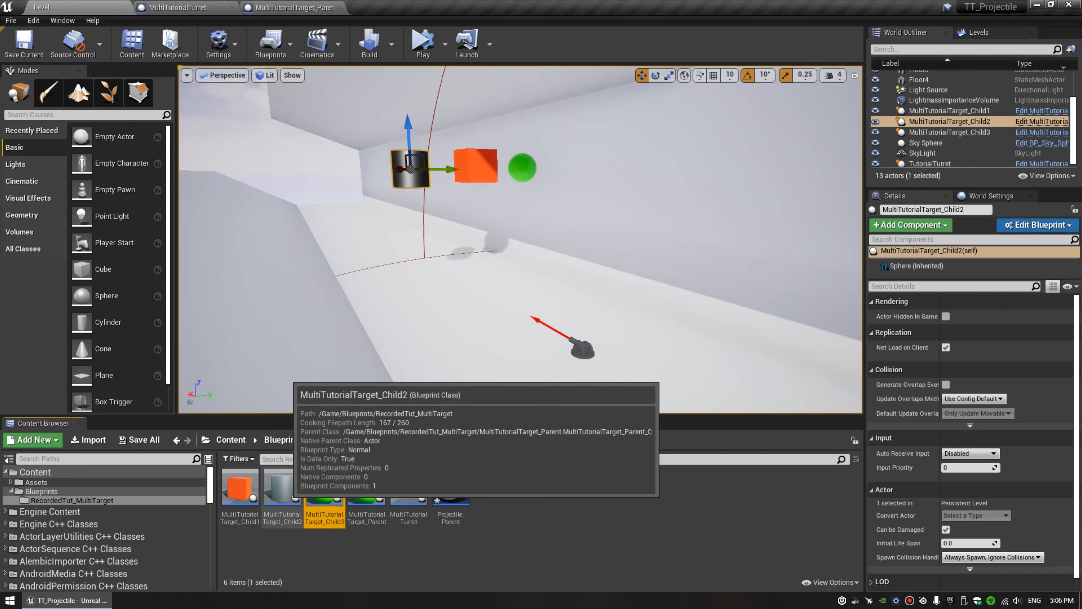
click(450, 488)
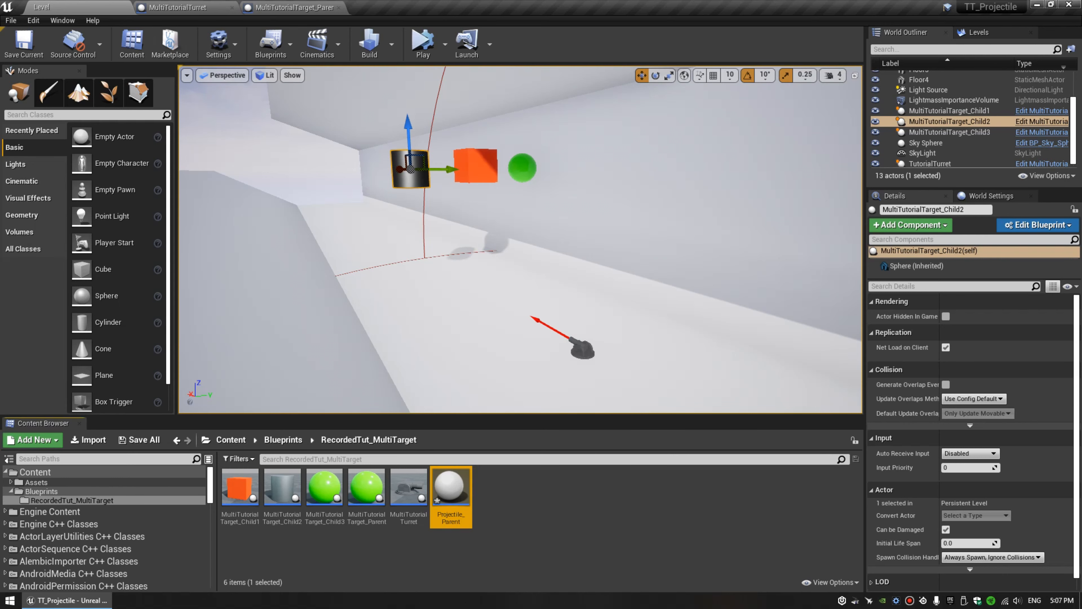
click(462, 545)
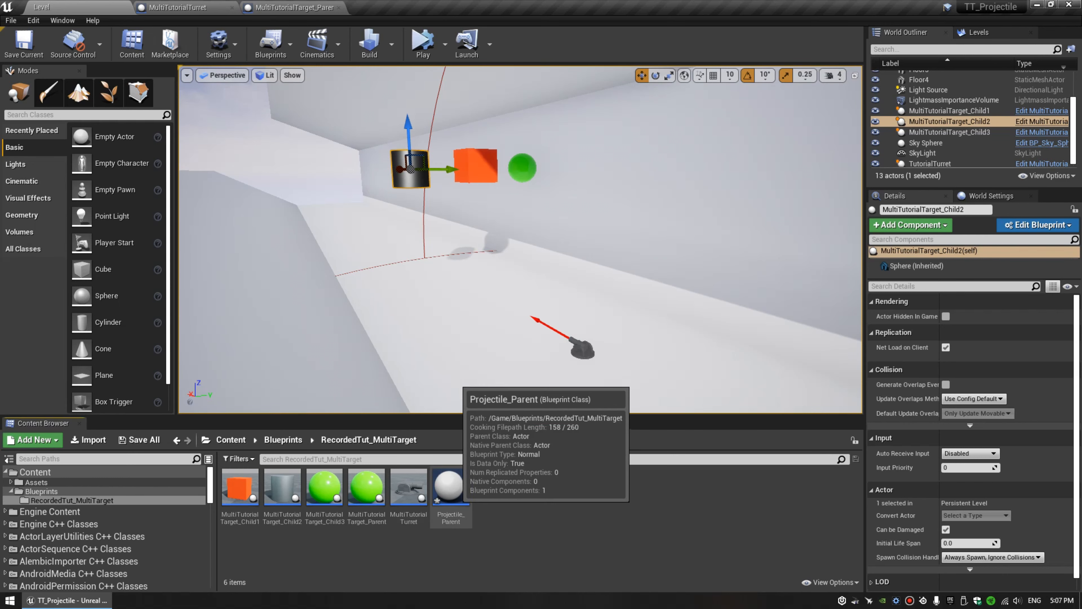
click(451, 490)
double_click(452, 494)
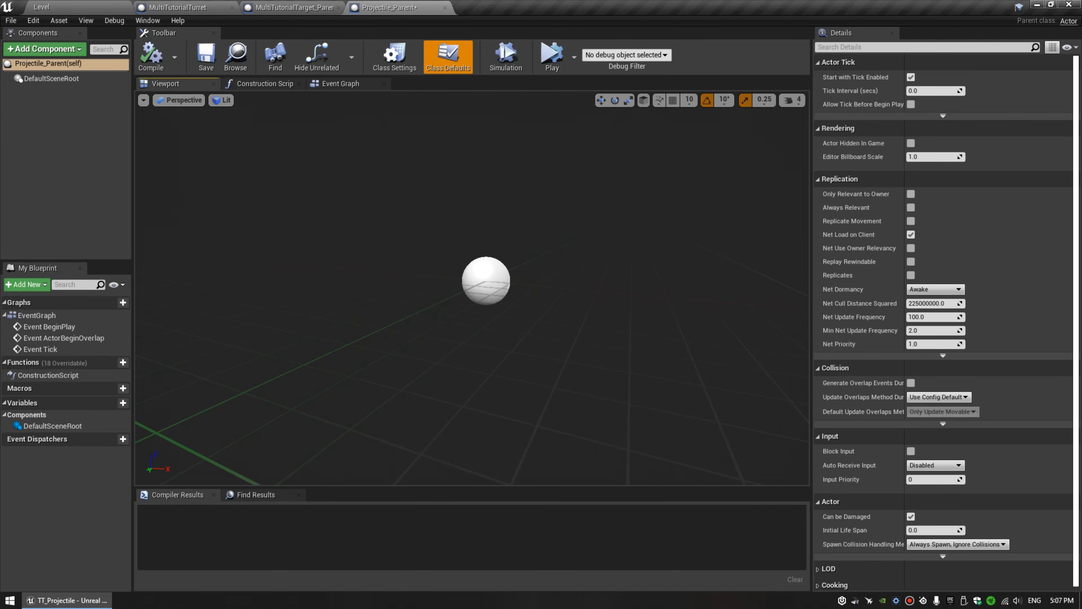
Add a Static Mesh component under the DefaultSceneRoot of Projectile_Parent.
right_drag(473, 287, 468, 318)
click(54, 79)
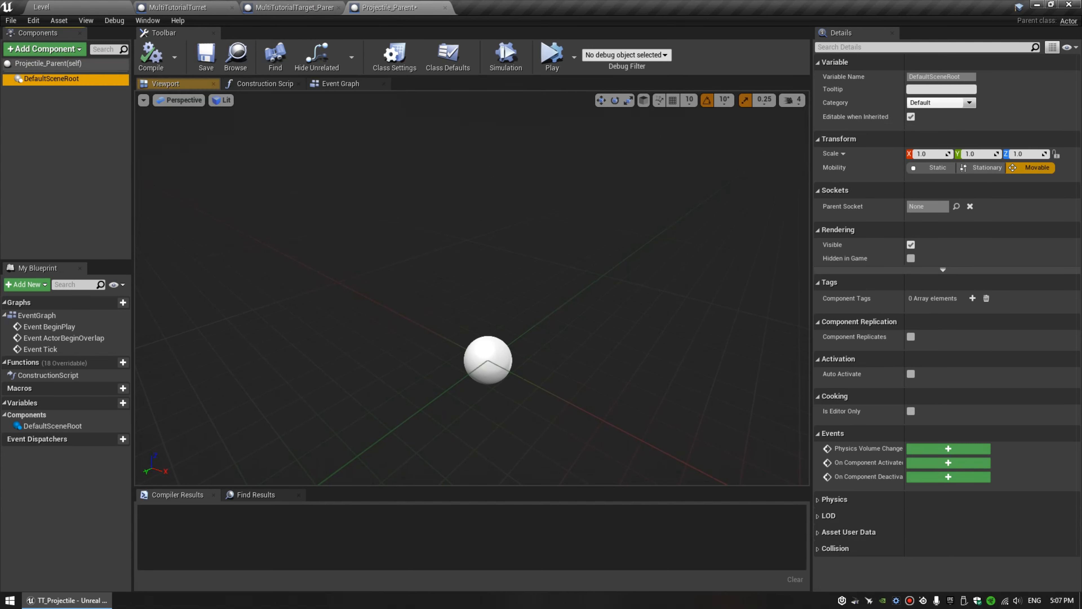
click(43, 48)
text(stat)
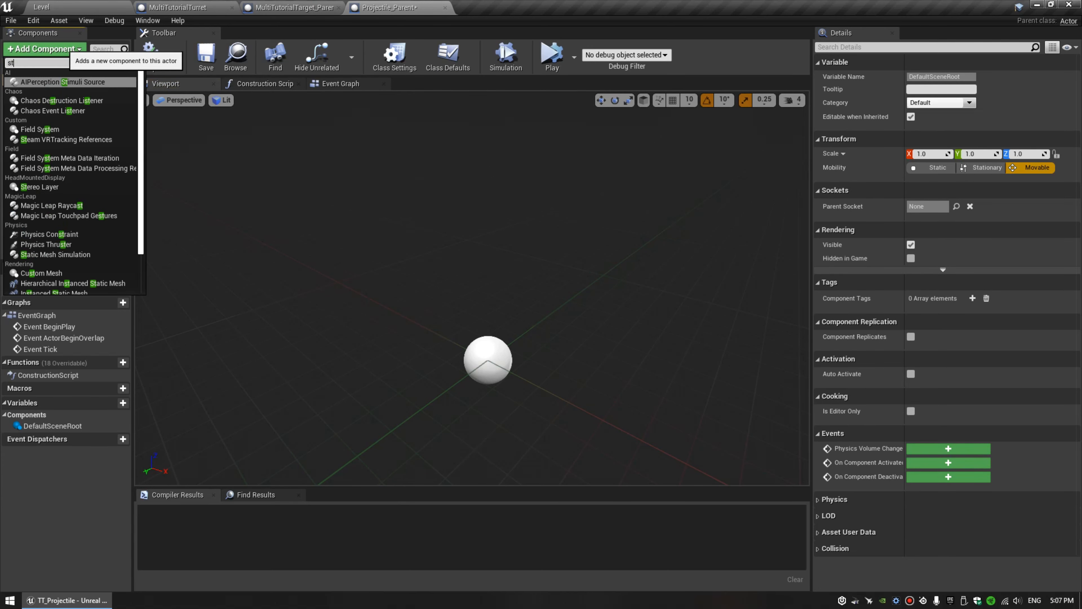
click(29, 123)
Assign the Cone mesh to the StaticMesh component.
click(47, 90)
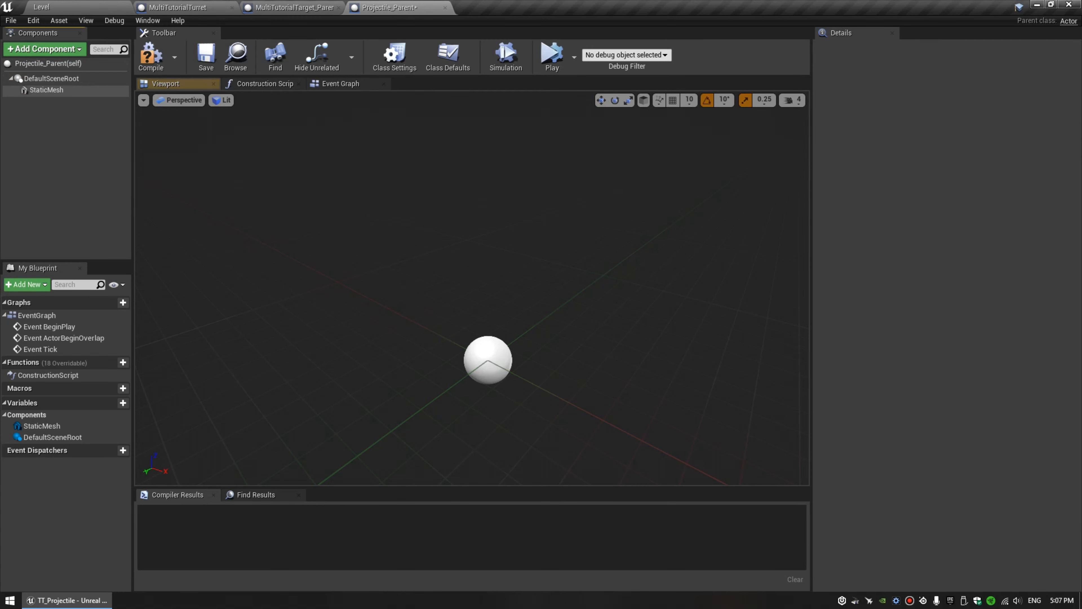
click(995, 281)
text(cone)
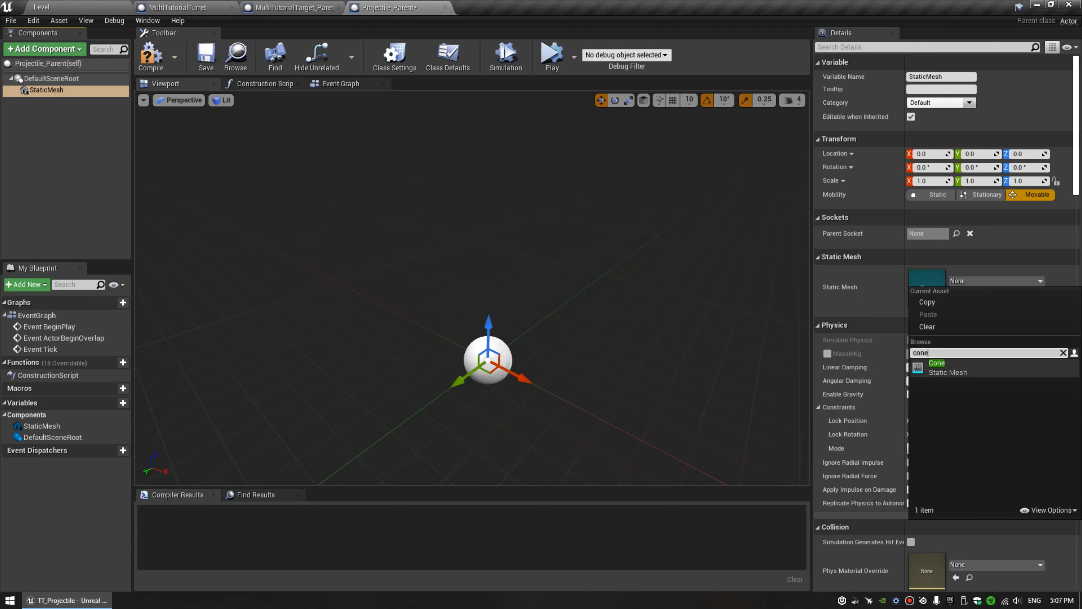
click(945, 370)
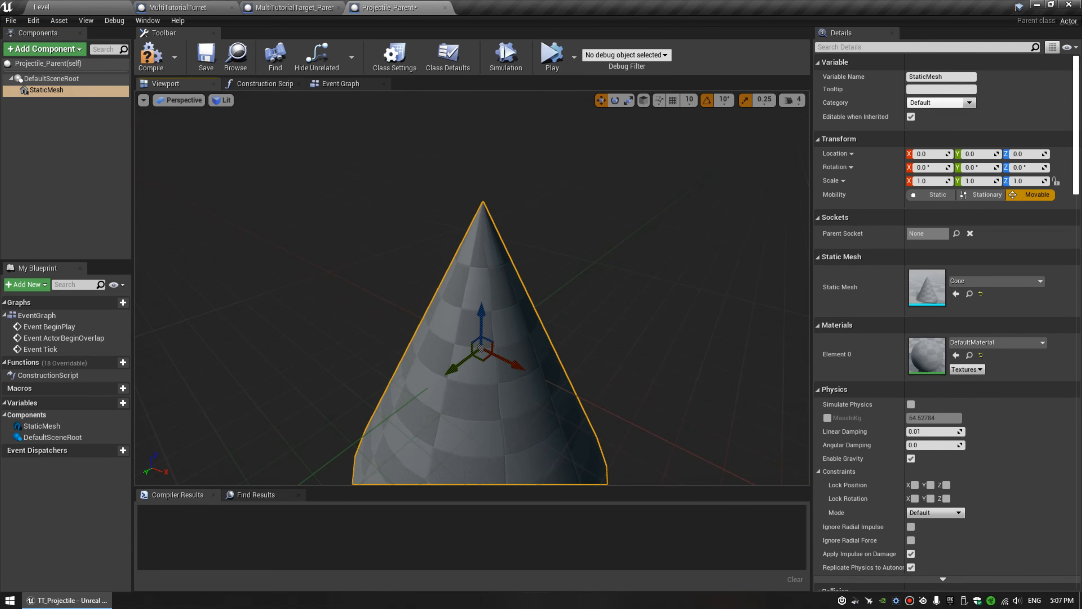
Rotate the cone to 180°, -90°, 180° so its tip points forward along the X axis.
key(e)
drag(495, 326, 518, 330)
key(a)
right_drag(517, 330, 468, 382)
key(w)
key(e)
key(w)
key(d)
Scale the cone down to about 0.27 on X, Y and Z.
key(r)
key(d)
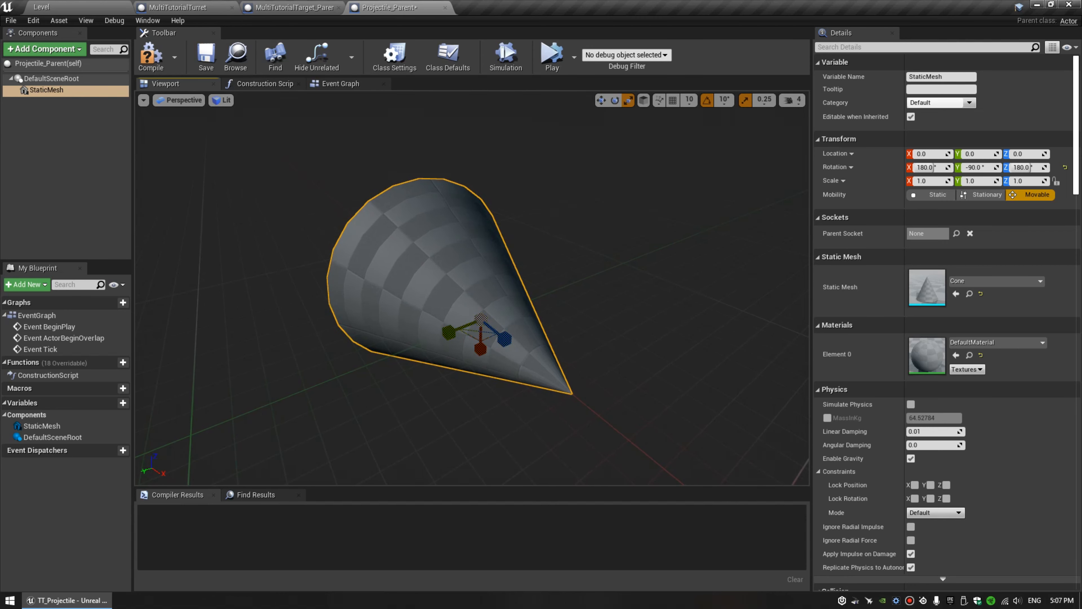
drag(470, 336, 511, 300)
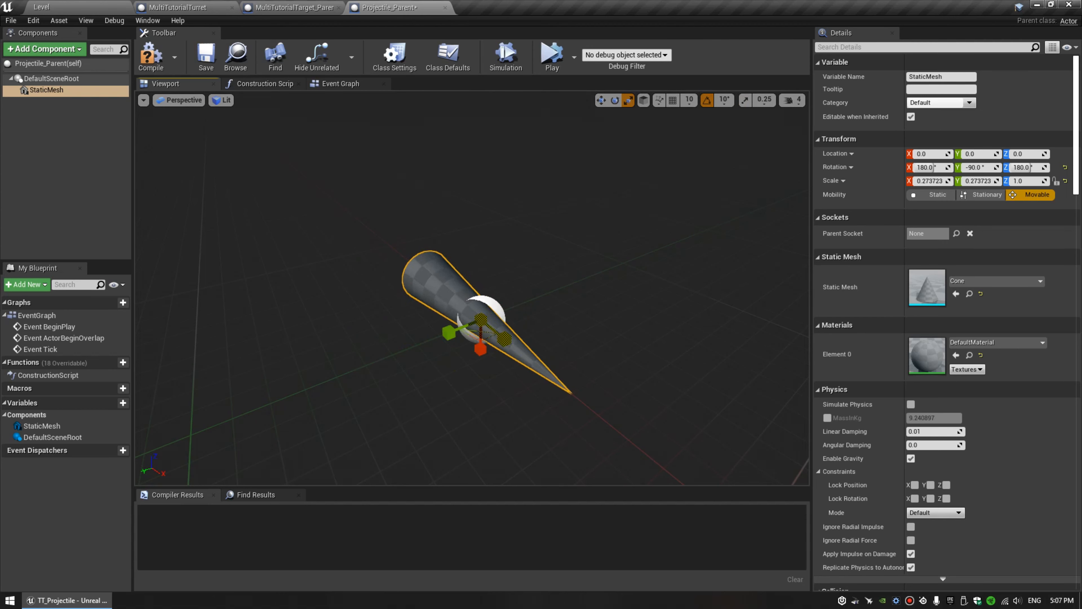
drag(504, 339, 473, 314)
Slim the cone by scaling it to about 0.095 on X and Y together.
key(a)
mouse_move(473, 314)
right_down()
mouse_move(541, 298)
mouse_move(471, 316)
right_up()
key(w)
key(d)
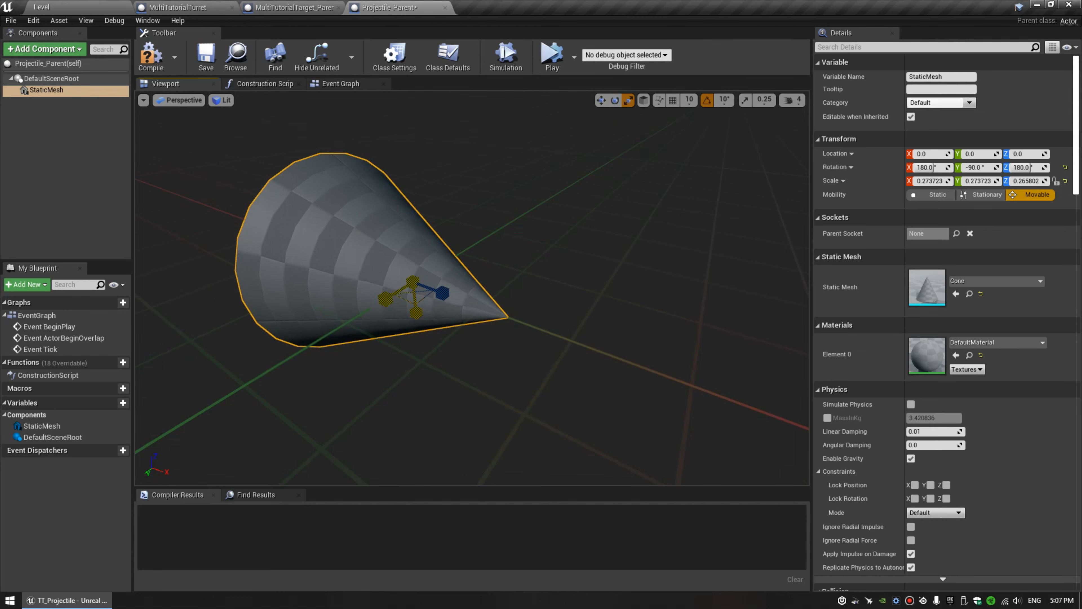
drag(402, 302, 415, 291)
key(ctrl+z)
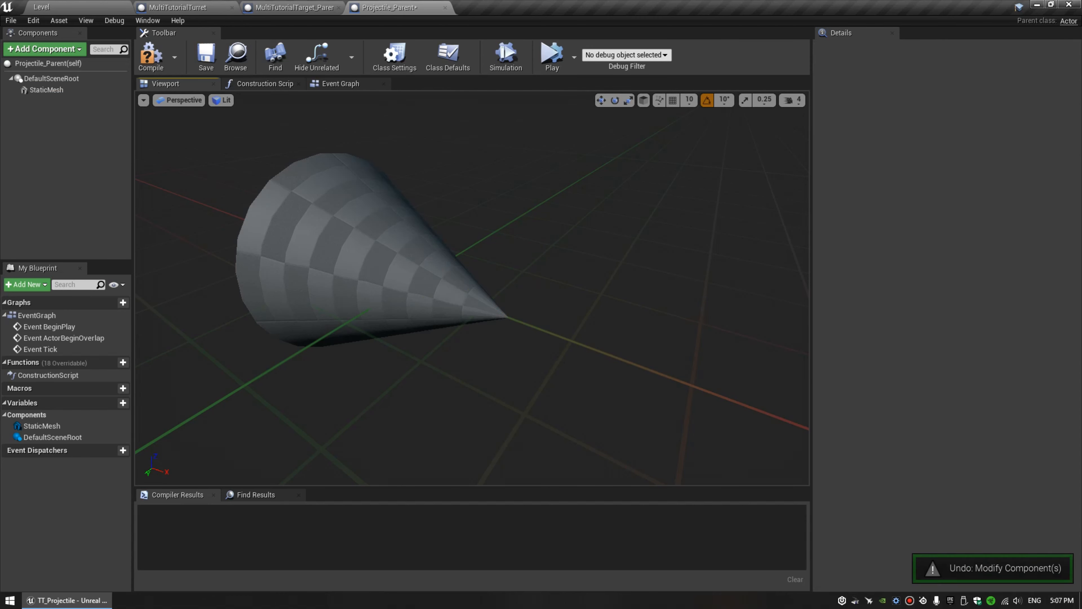
drag(403, 300, 410, 294)
key(w)
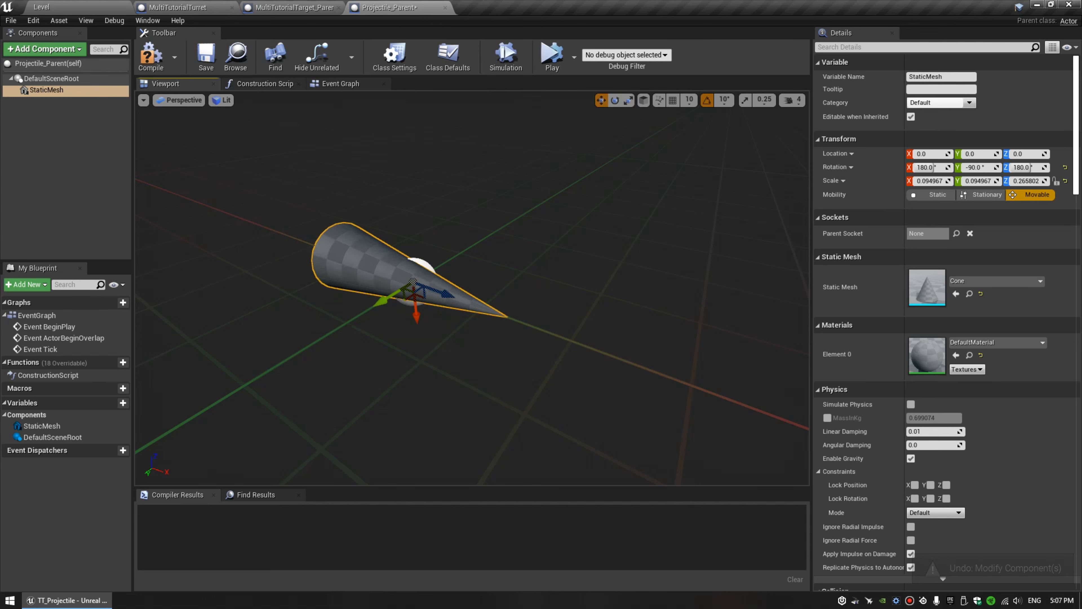
Move the cone forward to about 13 on X and compile the blueprint.
key(f)
right_drag(471, 269, 475, 268)
key(d)
drag(469, 261, 532, 251)
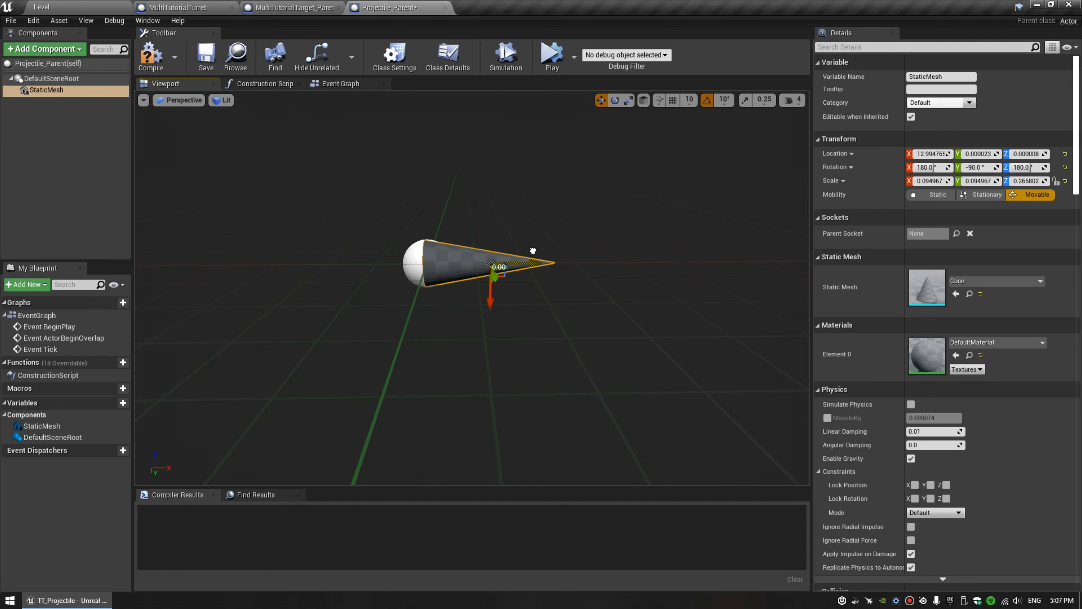
key(d)
right_drag(533, 251, 498, 272)
click(151, 55)
Add a Capsule Collision component as a child of the StaticMesh cone.
mouse_move(473, 405)
right_down()
mouse_move(481, 372)
mouse_move(484, 400)
right_up()
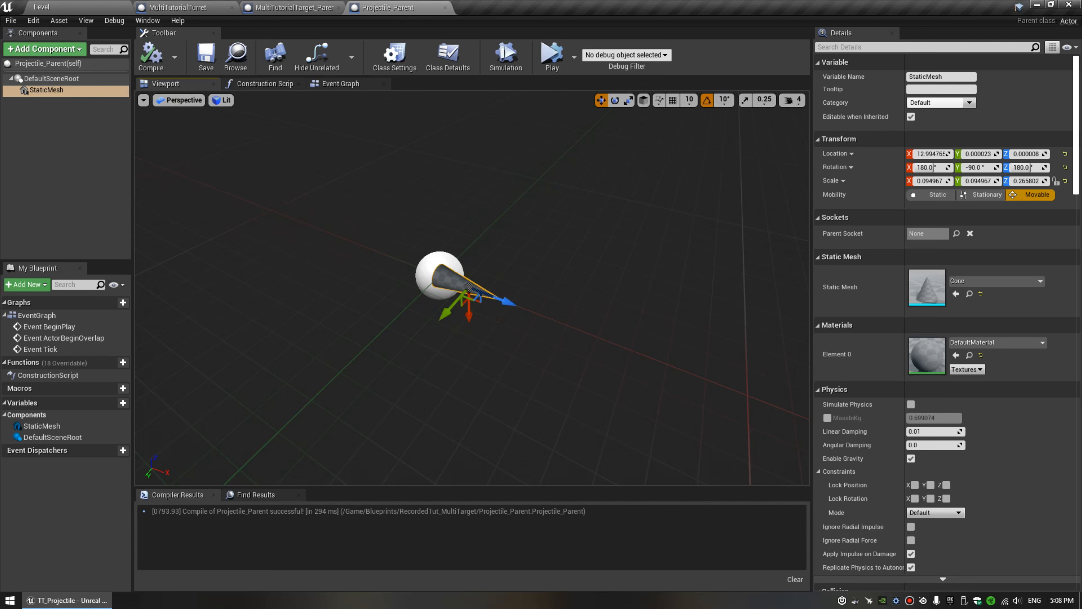
click(64, 49)
text(caps)
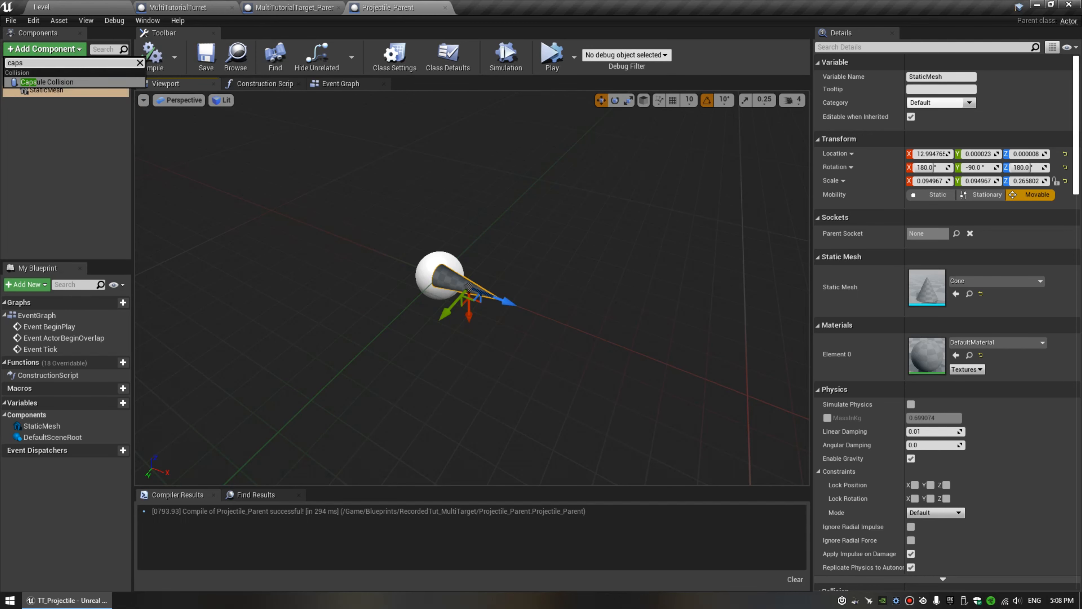
click(45, 90)
click(45, 49)
text(cap)
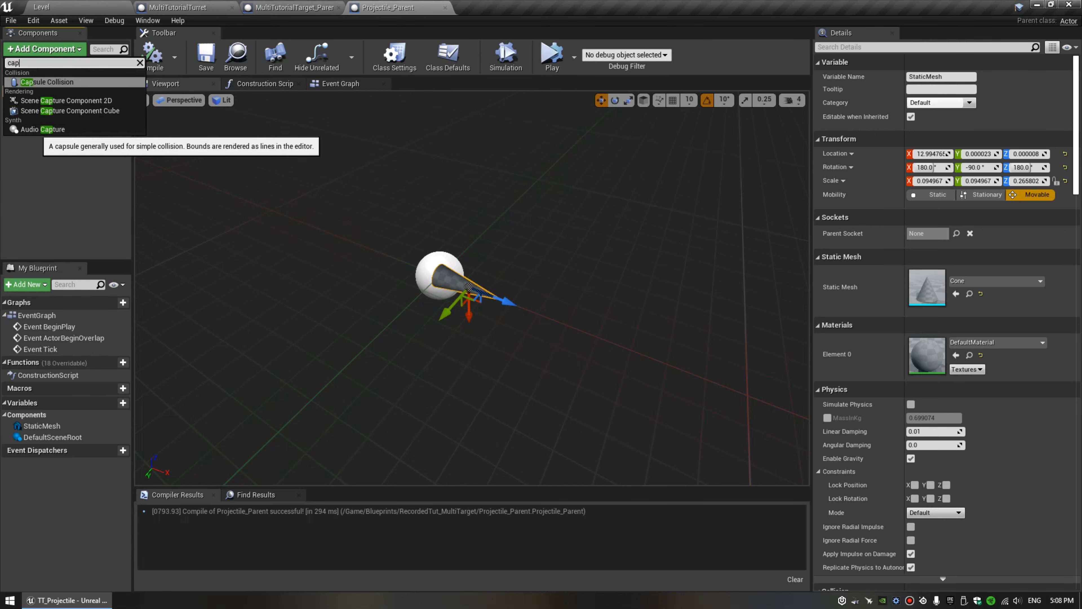
key(Return)
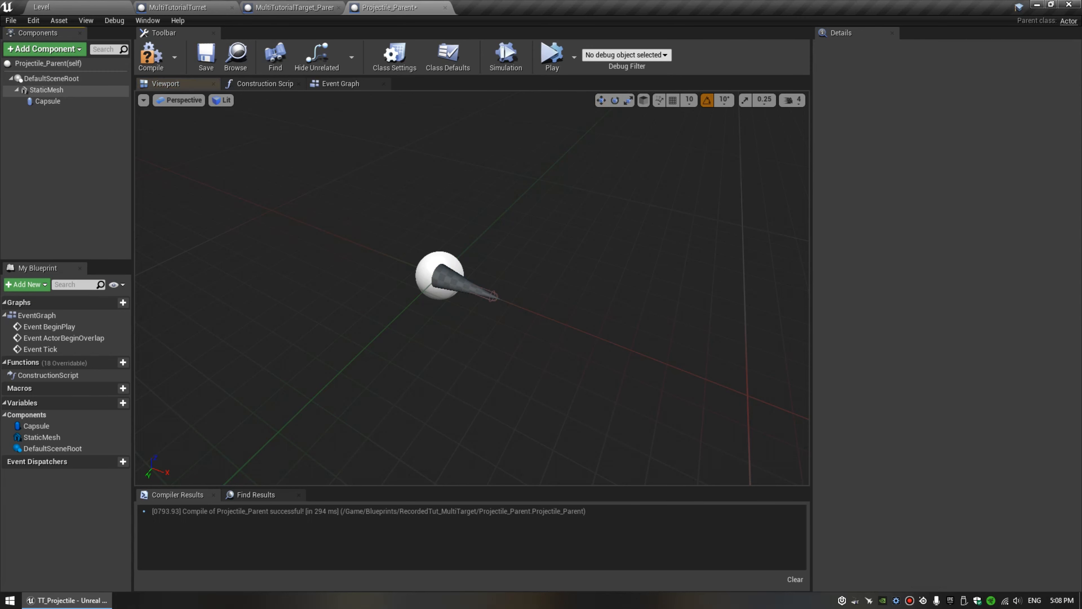
Undo the last capsule modification, then scale the capsule to about 1.56 on Y and Z together.
scroll(946, 323, down, 1)
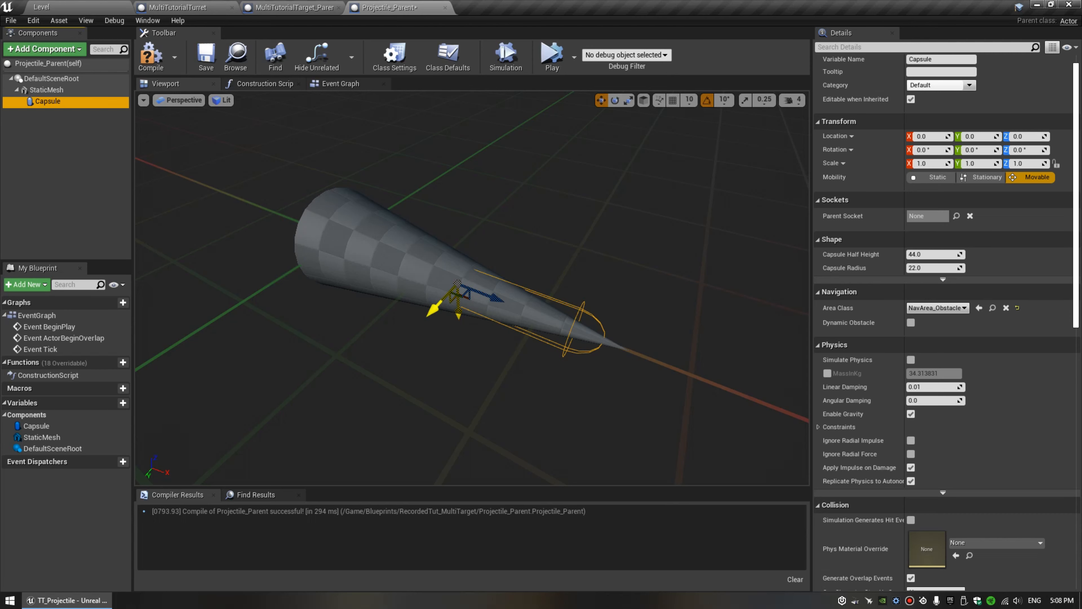
key(ctrl+z)
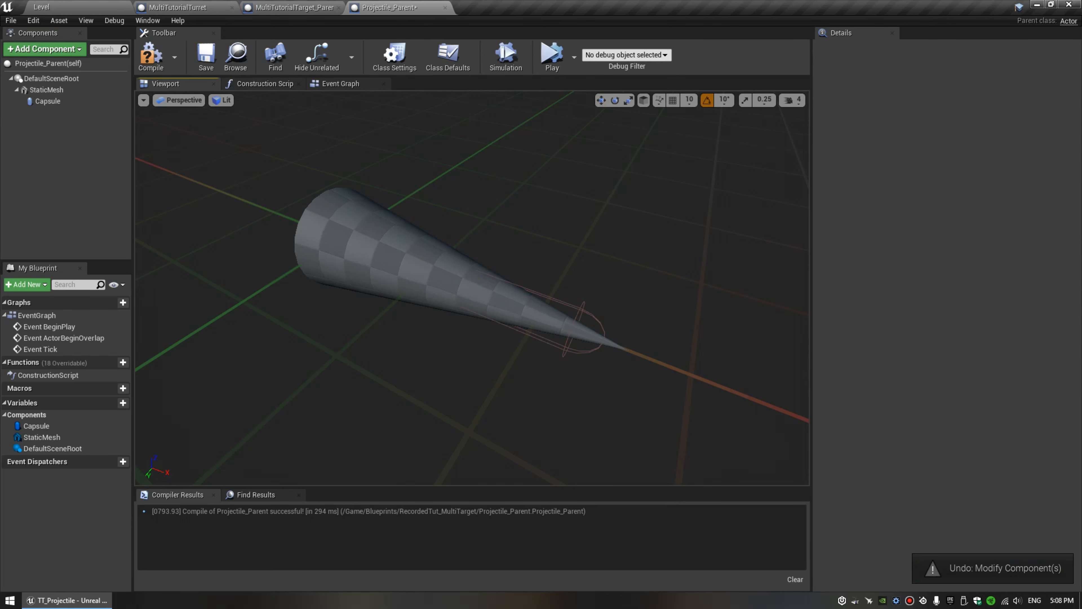
double_click(47, 101)
drag(463, 297, 471, 326)
right_drag(470, 326, 447, 325)
Lower the viewport camera speed to 2 and back away from the capsule.
click(792, 100)
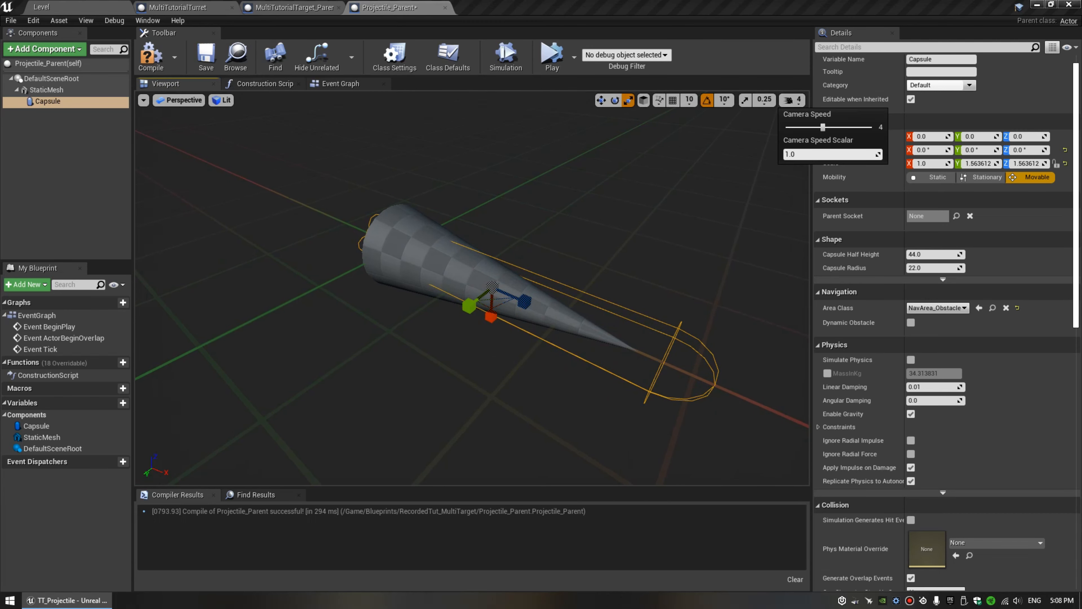
click(800, 127)
right_drag(553, 256, 553, 257)
key(s)
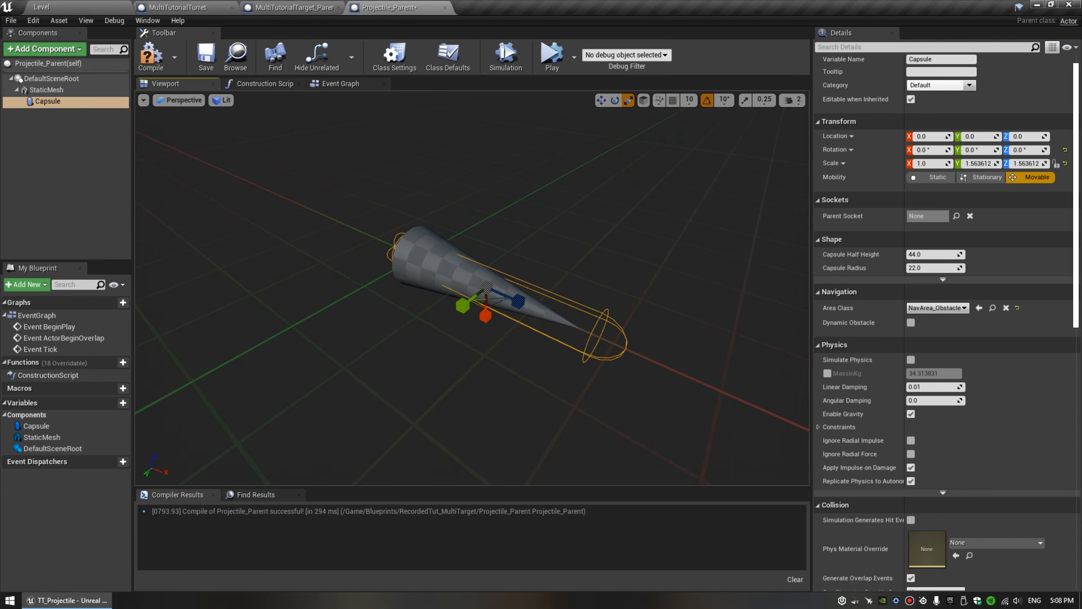
Delete the Capsule component and set the StaticMesh cone's collision preset to Custom.
key(Delete)
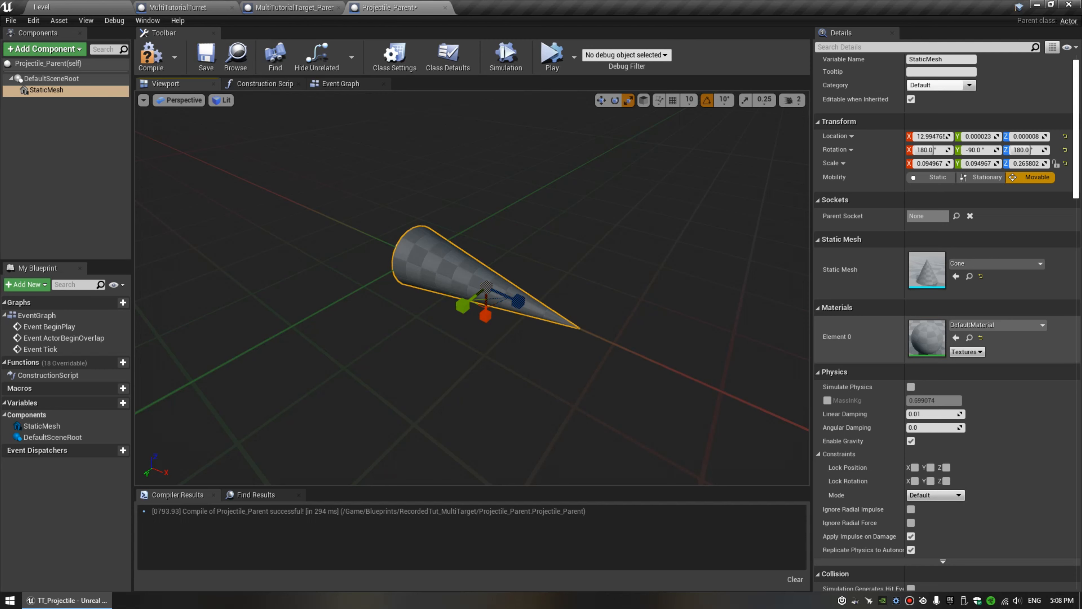
scroll(946, 320, down, 3)
scroll(946, 319, up, 2)
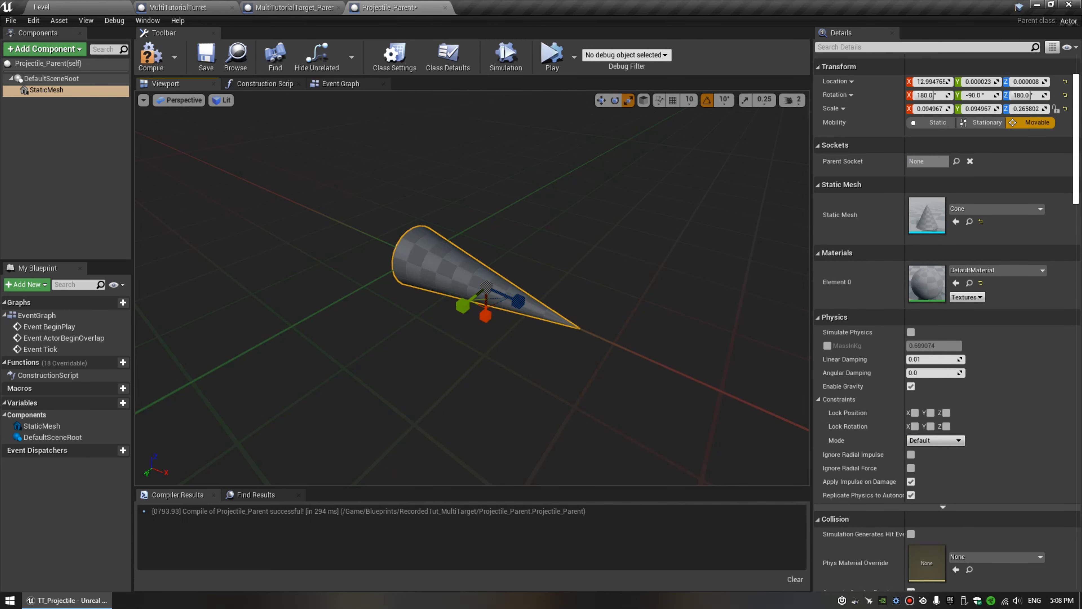
scroll(933, 95, down, 5)
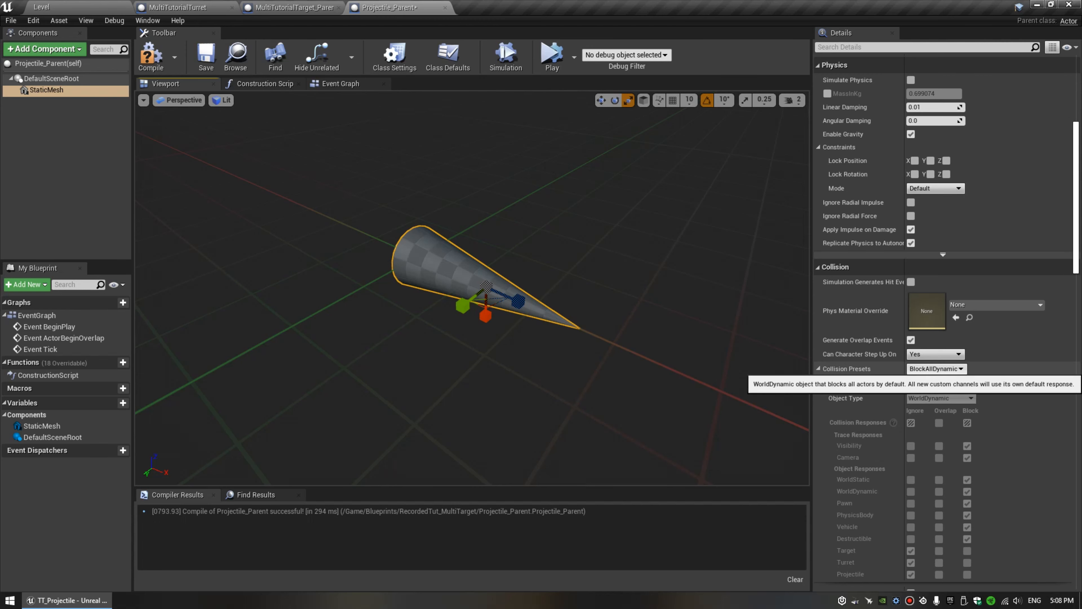
click(936, 368)
click(918, 385)
scroll(920, 384, down, 2)
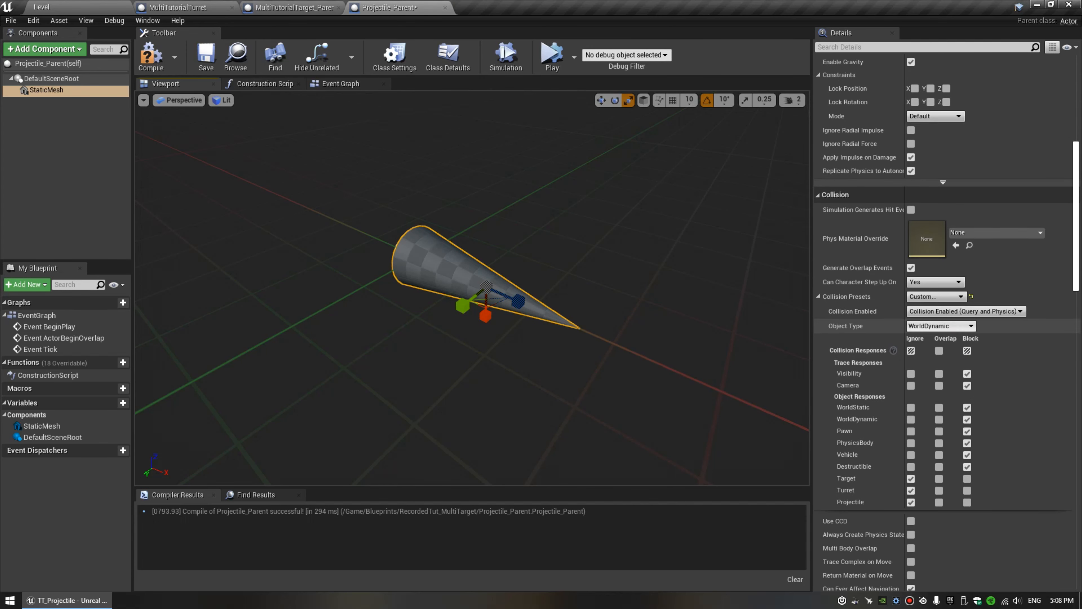
Set the cone's collision to Query Only (No Physics Collision) and its object type to Projectile.
click(964, 311)
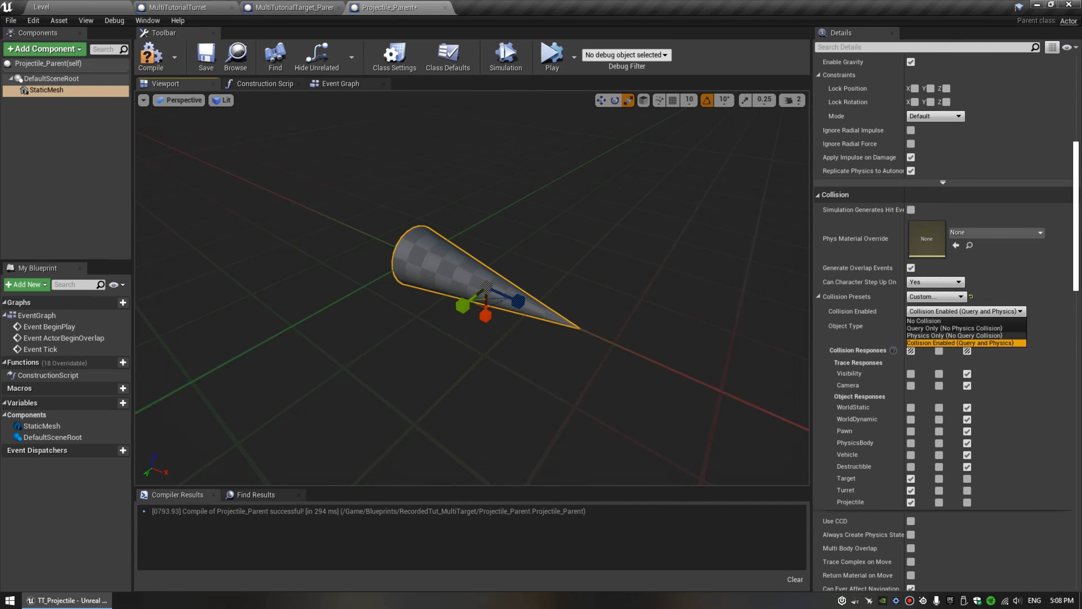
click(954, 327)
scroll(955, 327, down, 2)
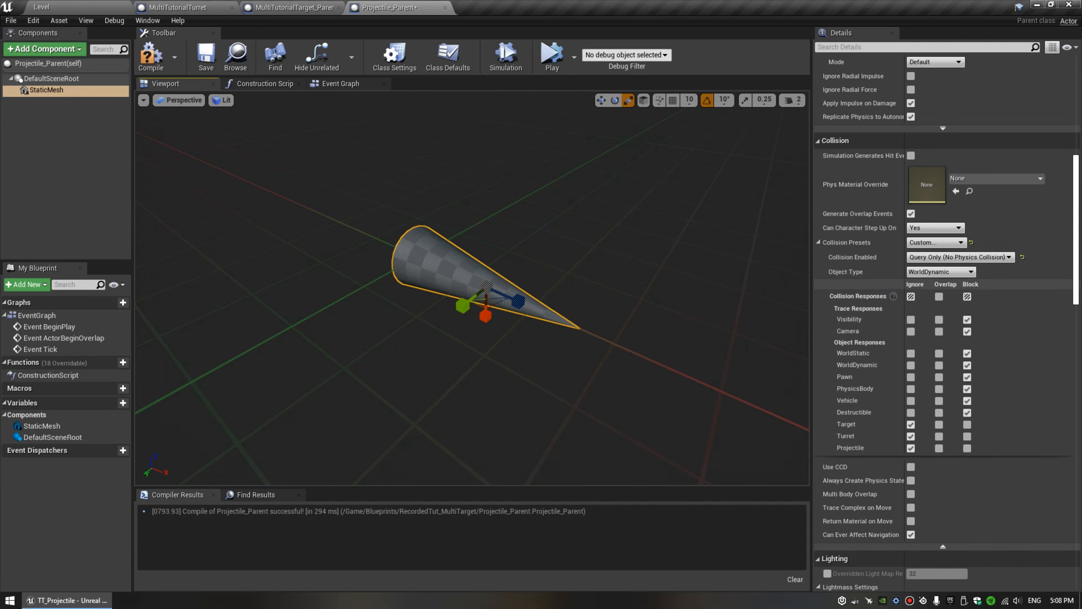
click(954, 271)
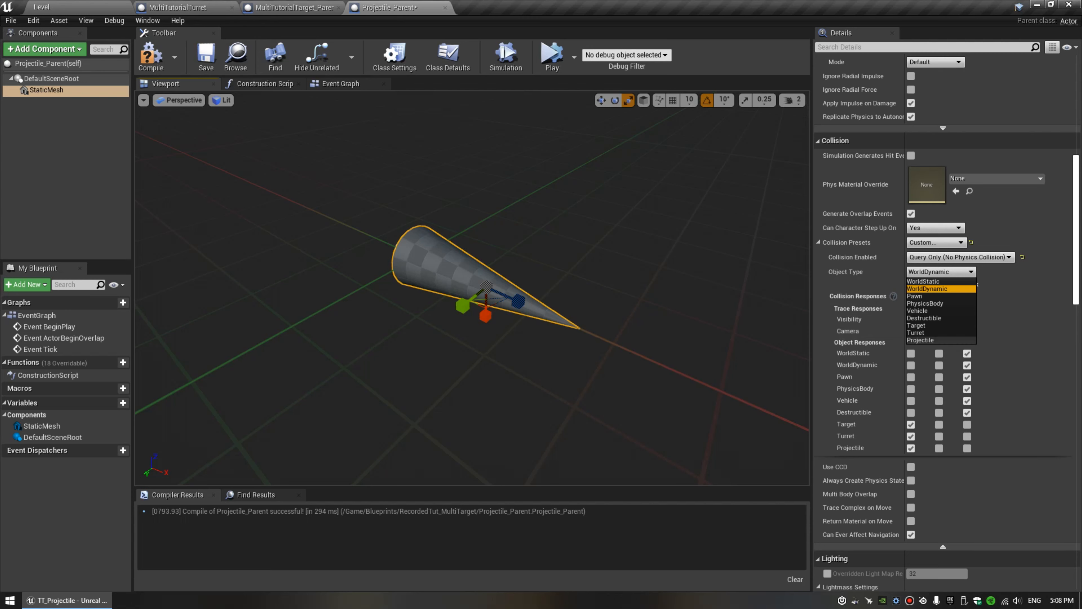
click(922, 340)
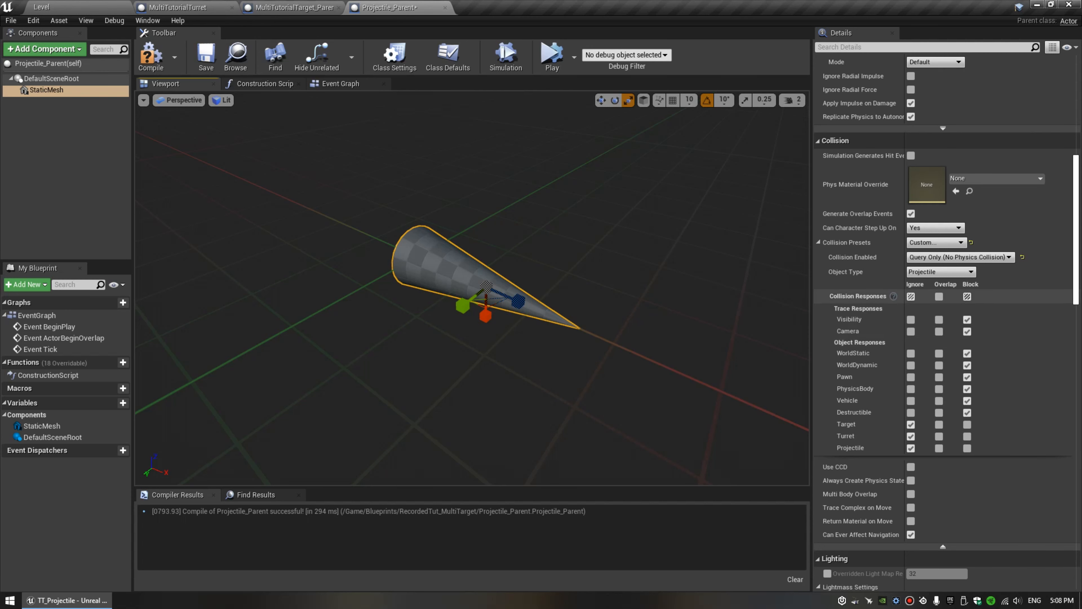
Make the cone ignore every collision channel except Target, which is set to Overlap, and compile and save the blueprint.
click(910, 296)
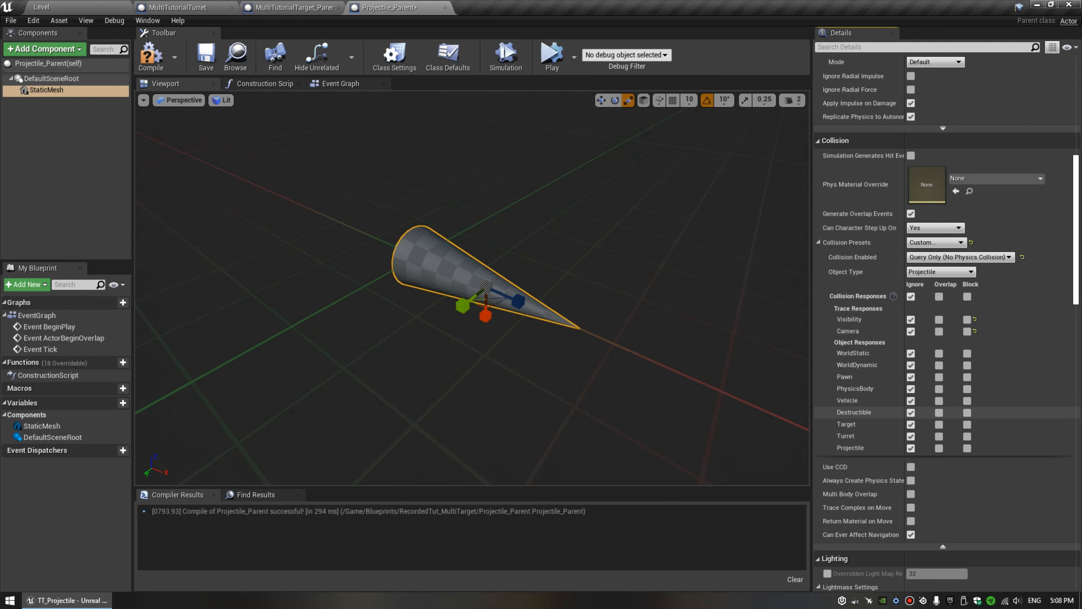
click(939, 424)
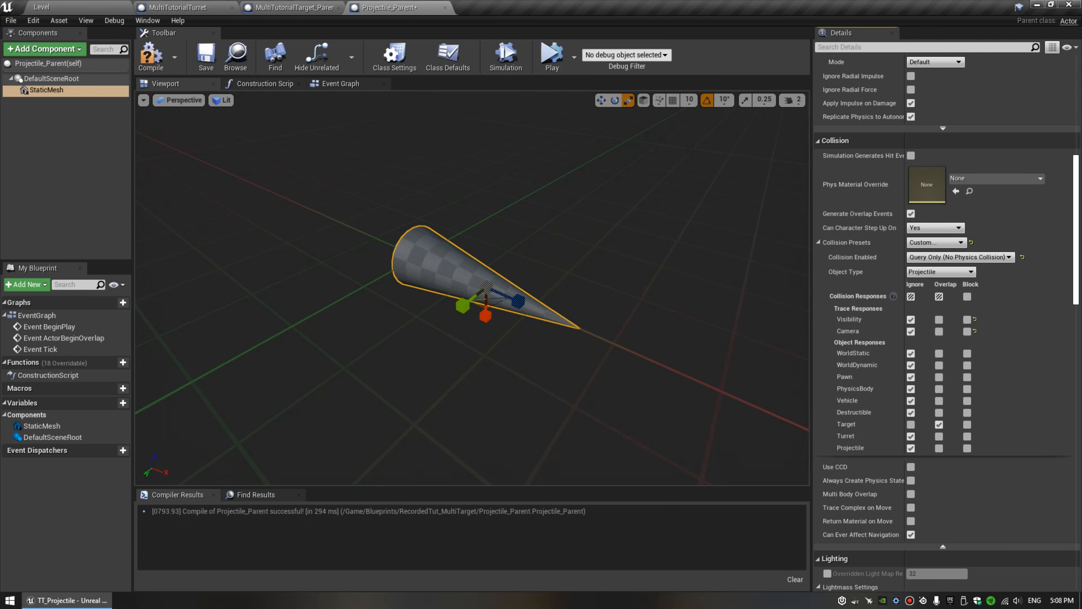
click(151, 55)
click(205, 55)
scroll(472, 288, down, 5)
scroll(472, 289, up, 5)
click(53, 128)
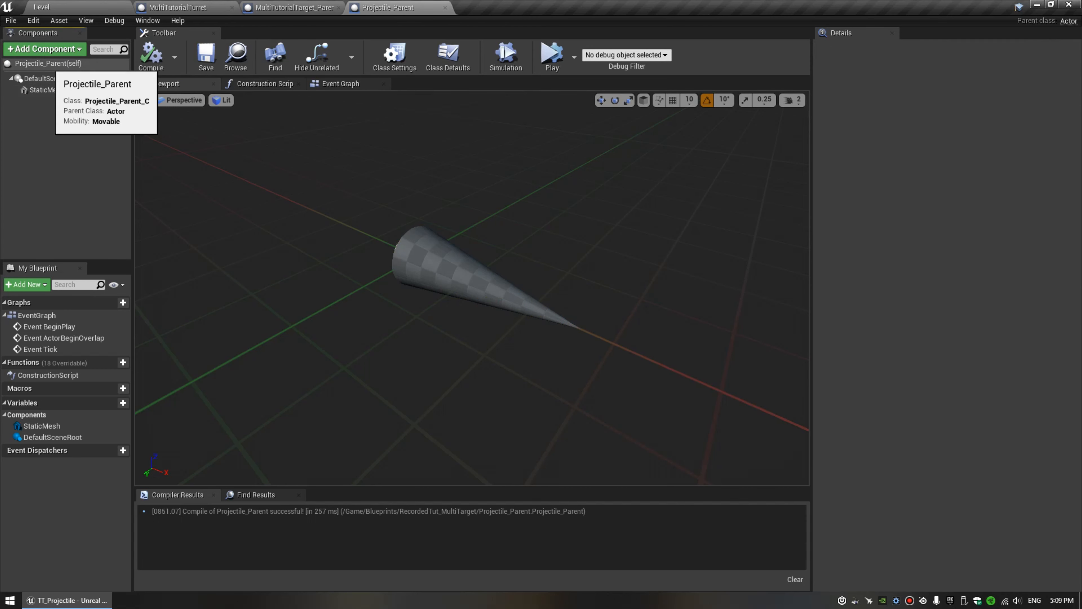
Add a Projectile Movement component to the Projectile_Parent blueprint.
click(48, 63)
click(45, 49)
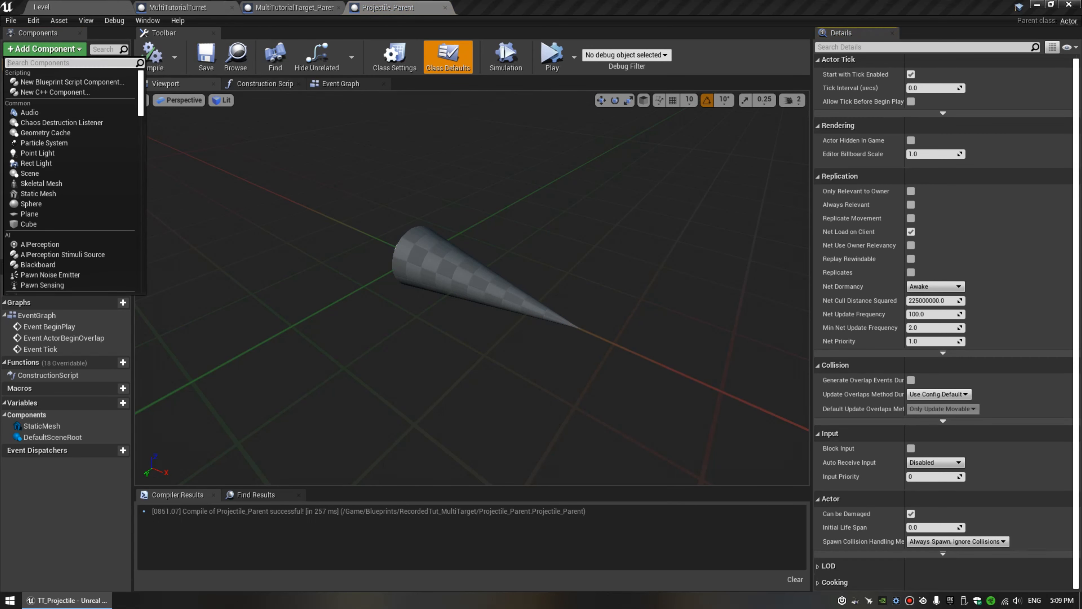
text(proj)
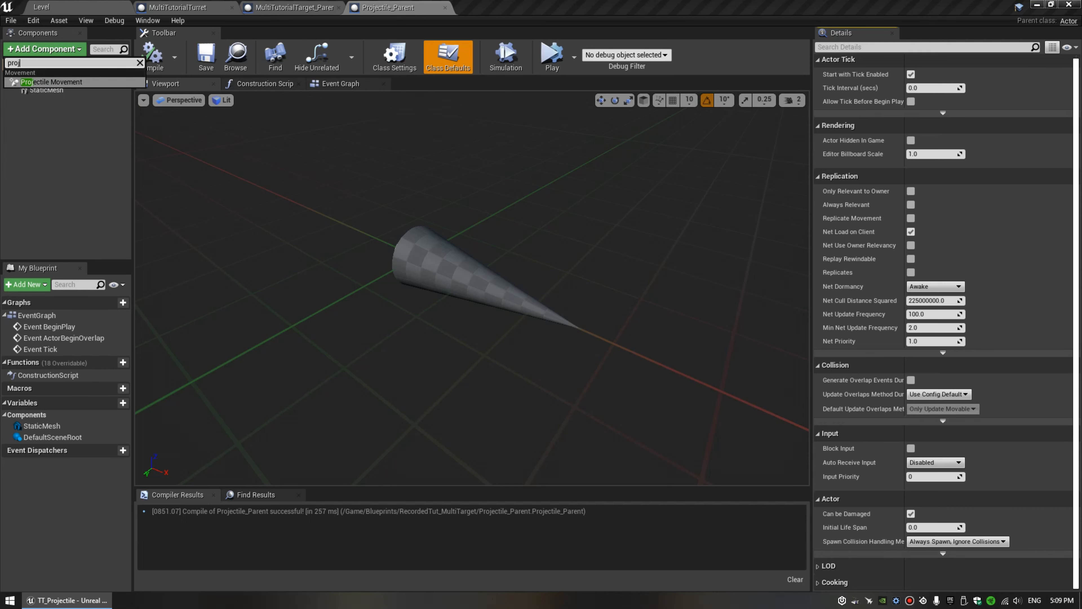
text(ect)
click(46, 82)
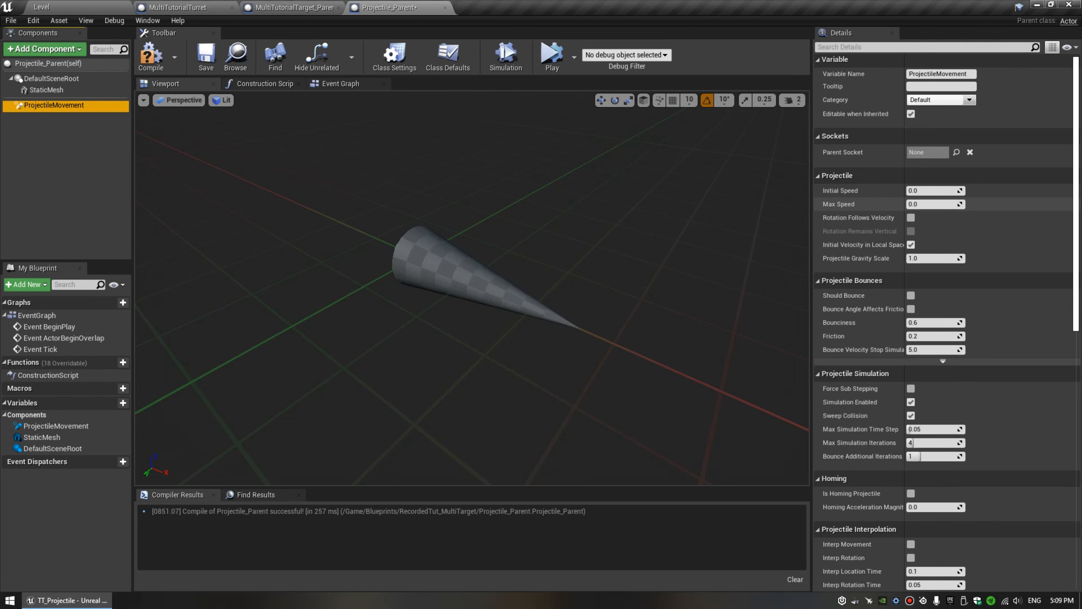
Set the projectile's initial speed and max speed to 2500 and enable Rotation Follows Velocity.
click(932, 191)
text(24)
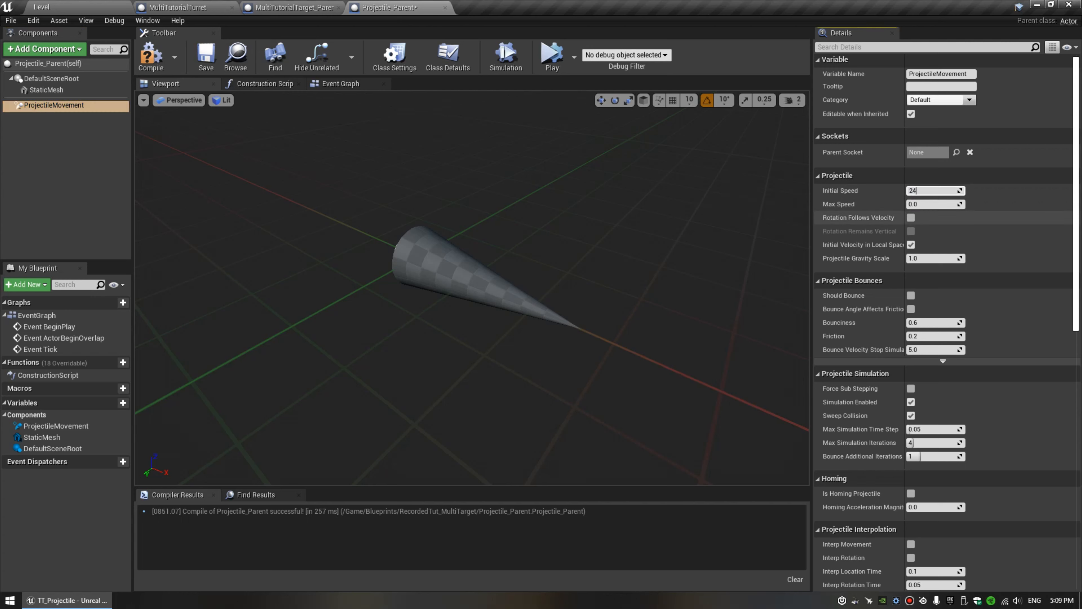
text(00)
text(2500)
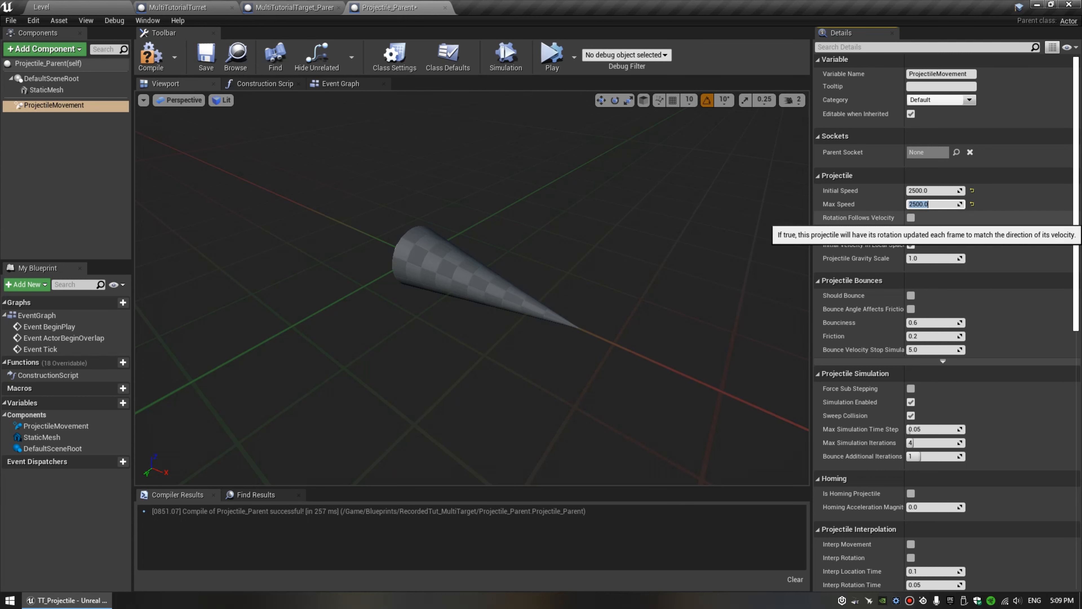
click(911, 217)
right_drag(597, 273, 593, 276)
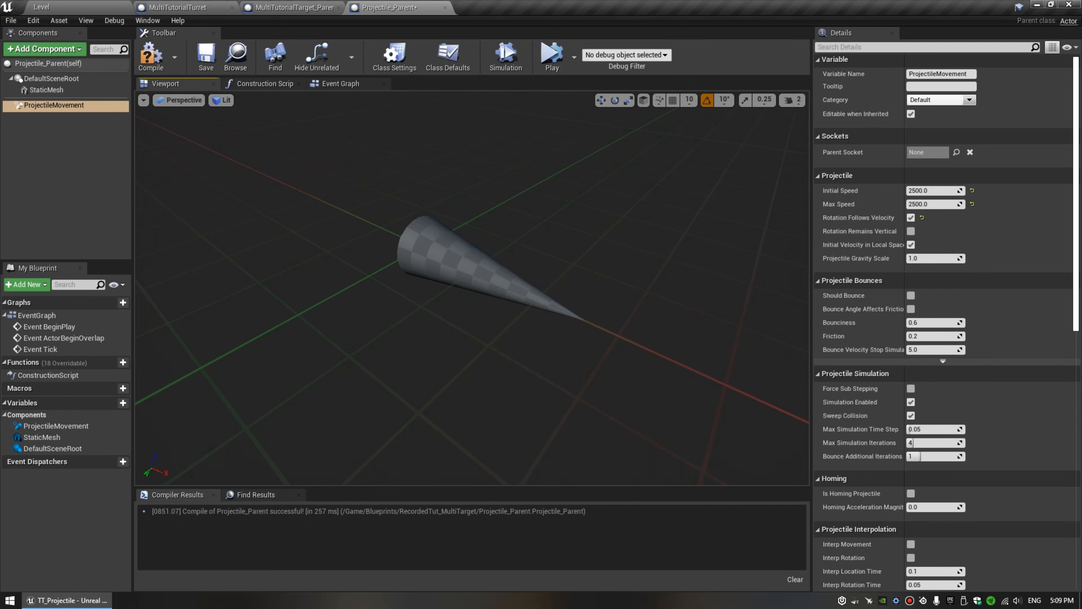
Set the ProjectileMovement component's Projectile Gravity Scale to 0.
double_click(46, 89)
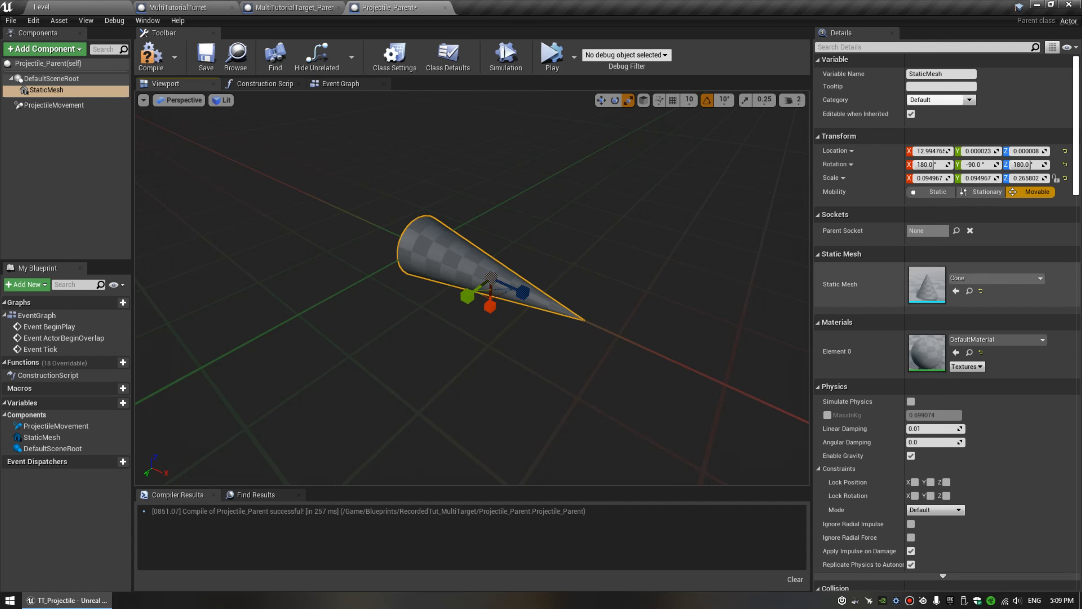
click(56, 105)
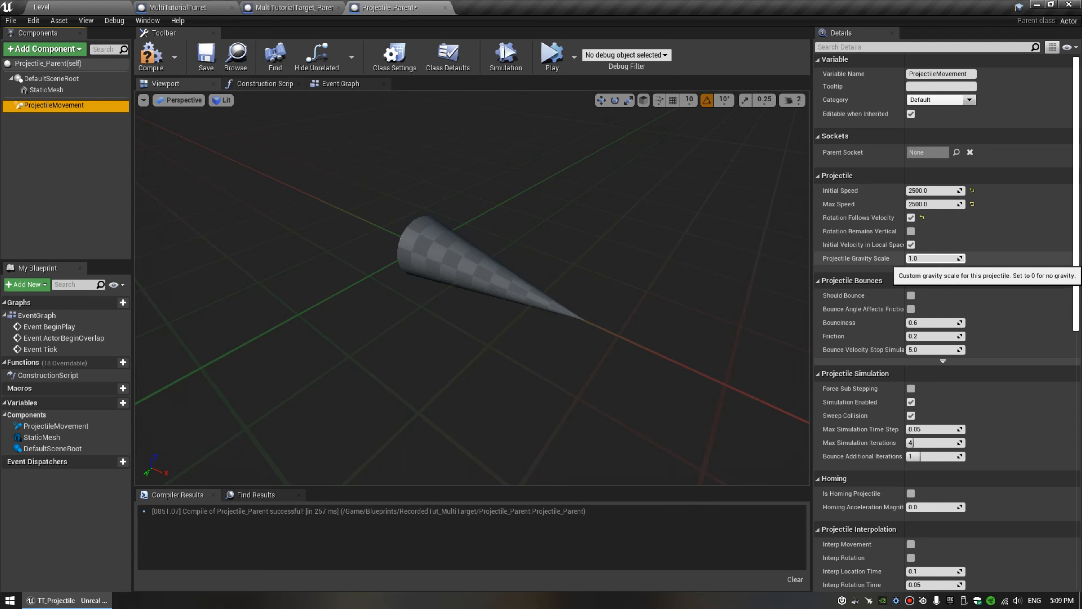
click(932, 259)
text(0)
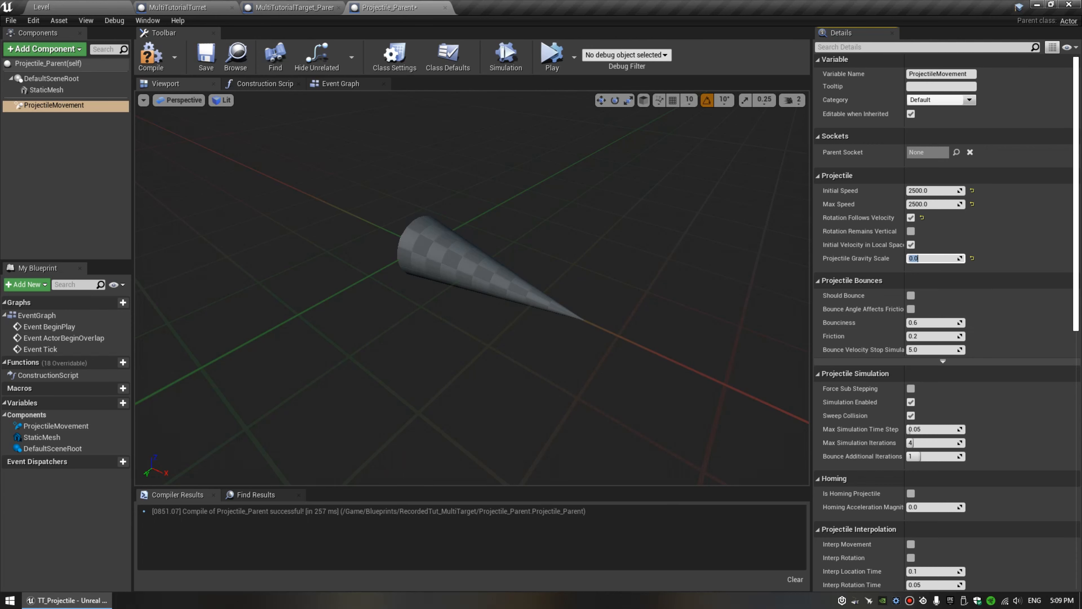
Review the ProjectileMovement simulation, homing and velocity settings, and check the velocity direction against the cone's orientation.
scroll(861, 275, down, 6)
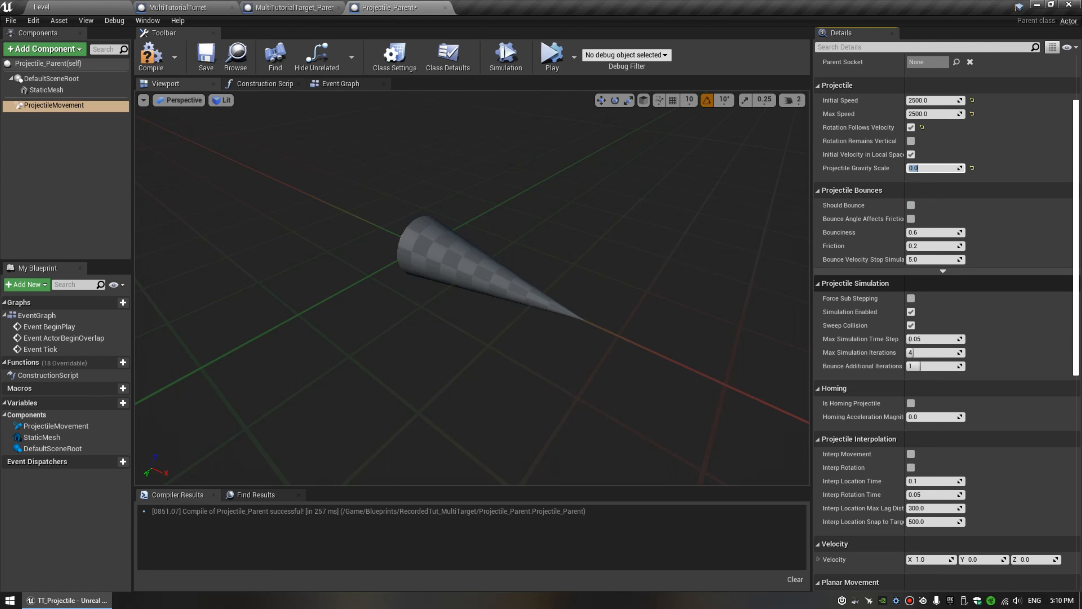
scroll(856, 294, down, 5)
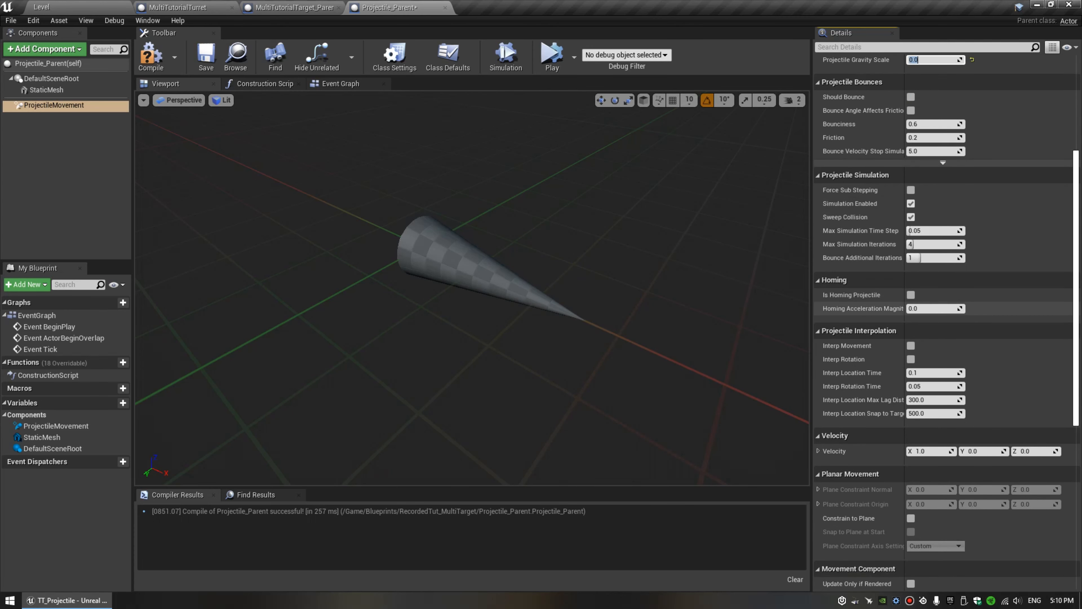
scroll(856, 294, down, 5)
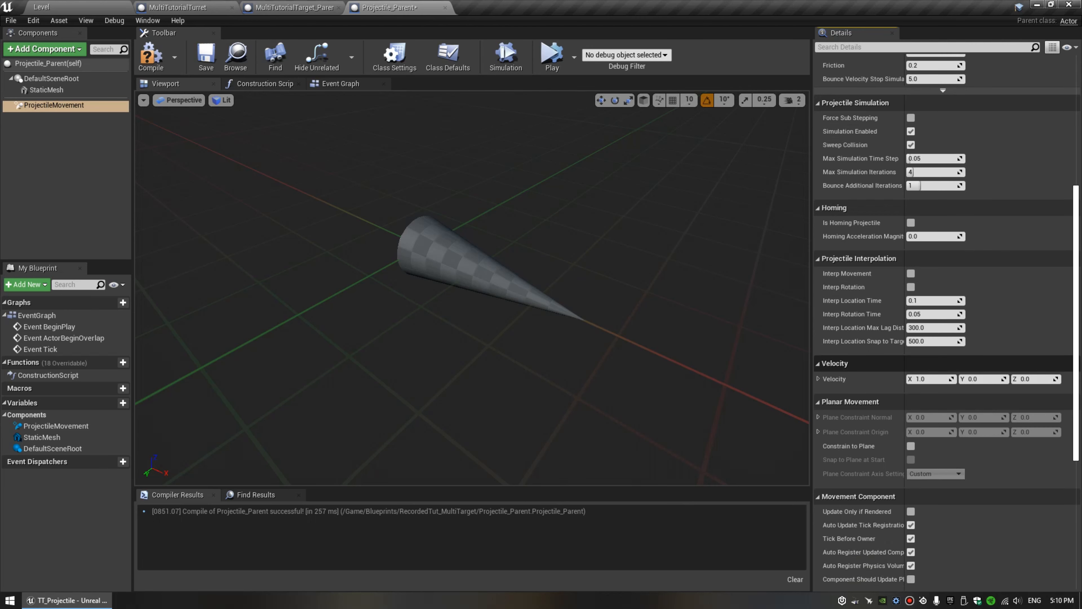
scroll(945, 319, down, 3)
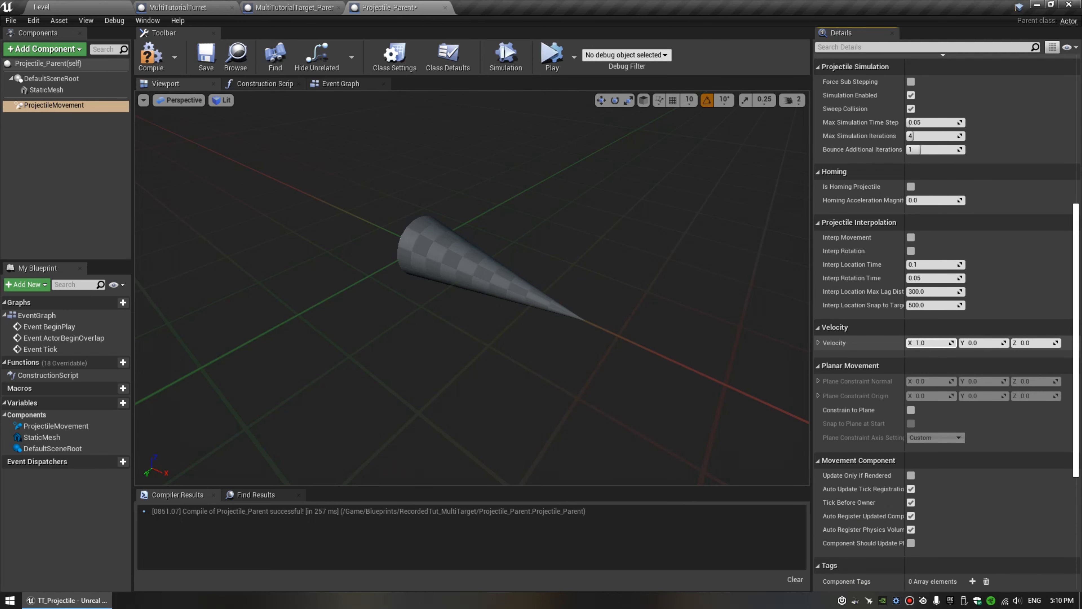
key(a)
right_drag(553, 298, 708, 213)
key(s)
key(w)
key(s)
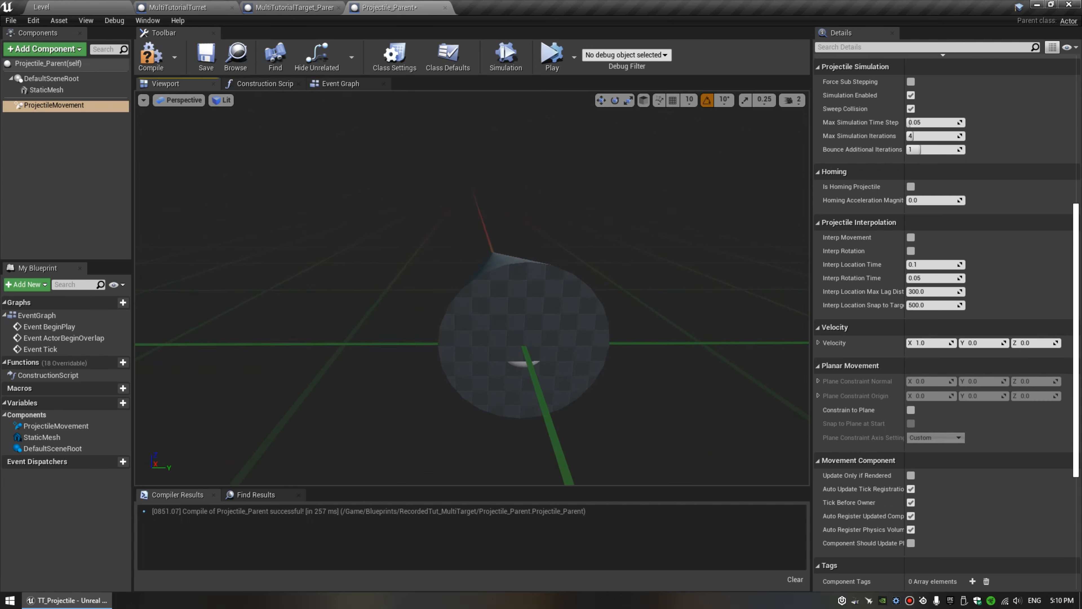
scroll(852, 193, up, 8)
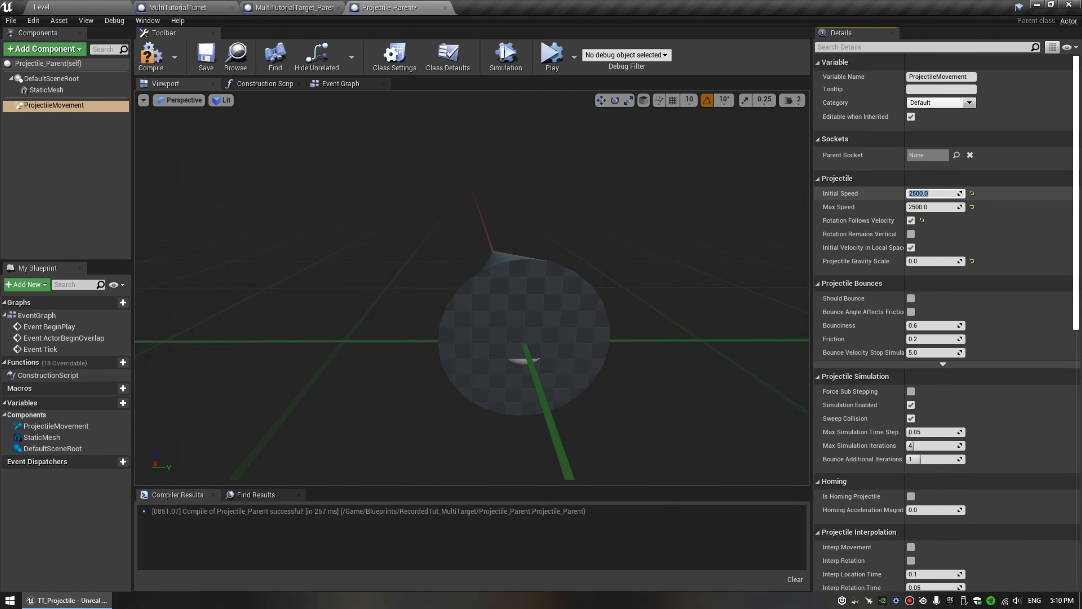
scroll(852, 118, down, 6)
scroll(944, 322, down, 2)
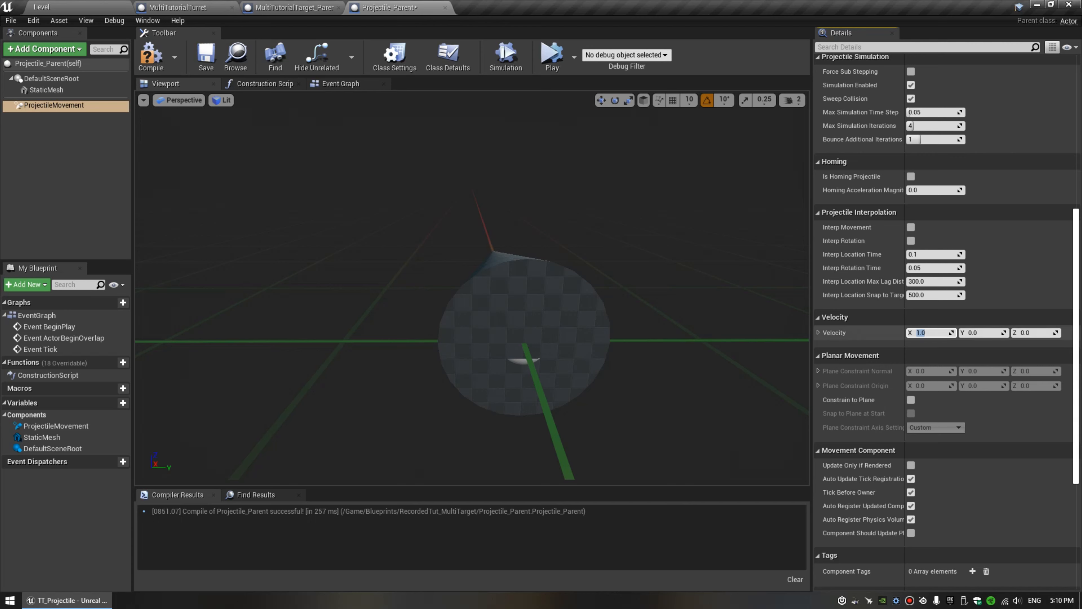
right_drag(682, 341, 581, 358)
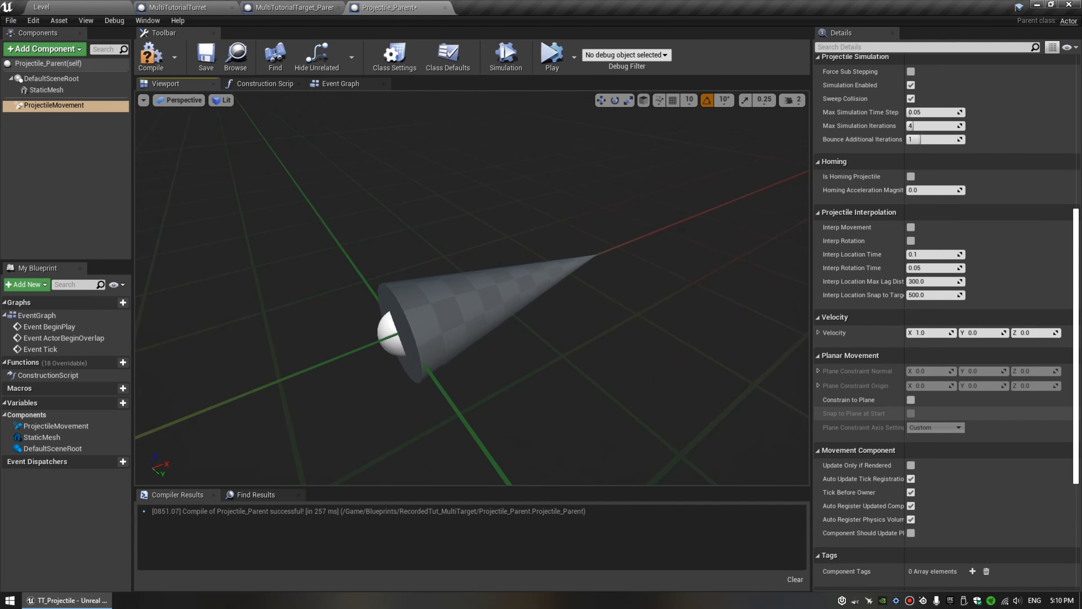
scroll(959, 426, down, 3)
scroll(946, 320, up, 4)
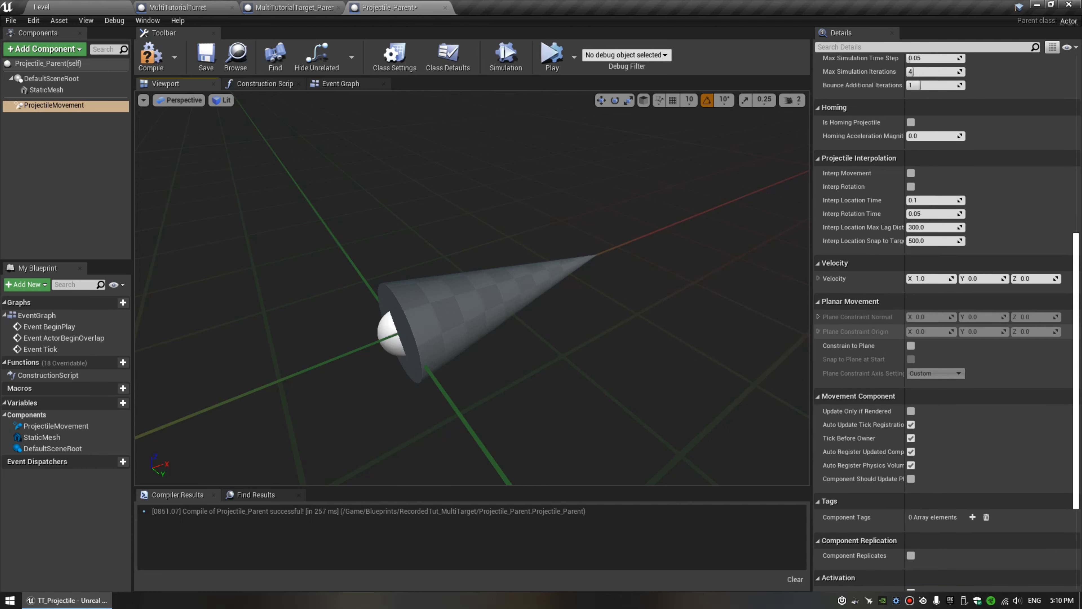
Compile and save the Projectile_Parent blueprint with its ProjectileMovement settings.
click(151, 57)
click(206, 57)
right_drag(426, 256, 311, 275)
click(469, 277)
click(54, 105)
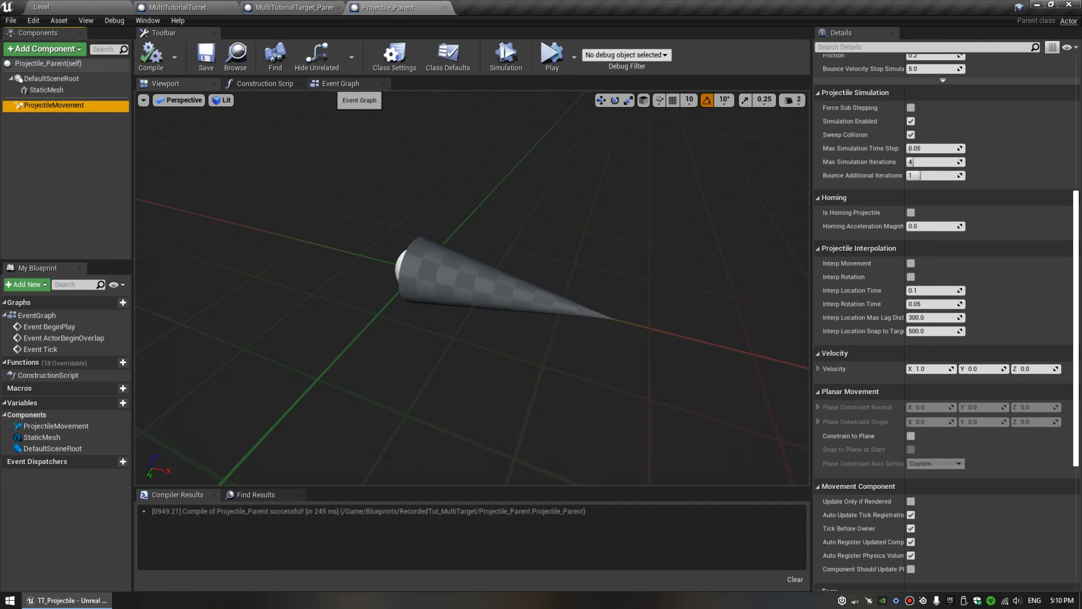
Delete the disabled Event ActorBeginOverlap node from Projectile_Parent's Event Graph.
click(340, 83)
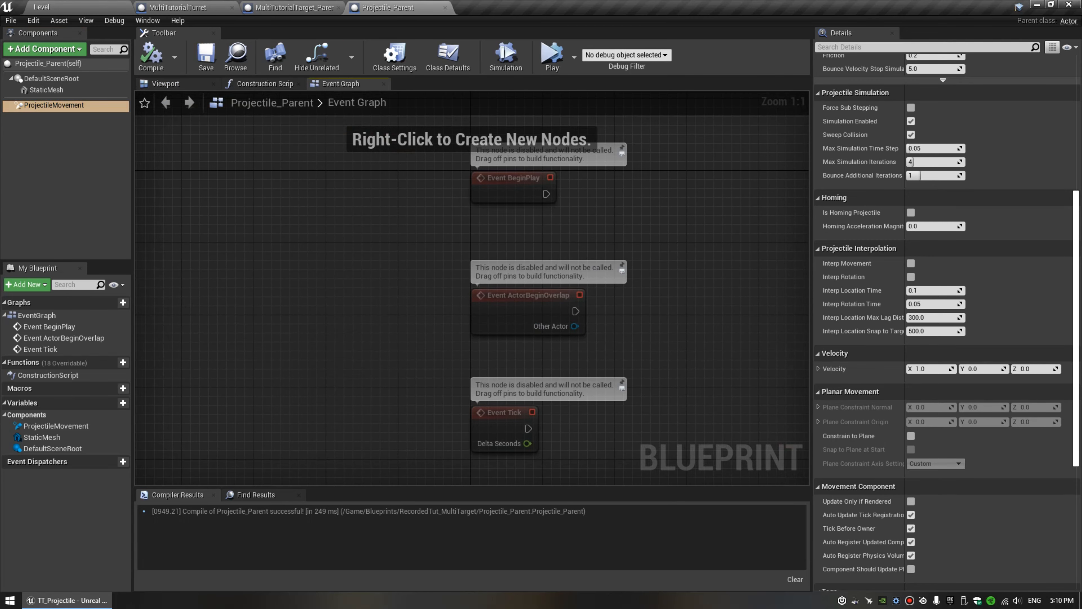
key(ctrl+a)
key(Home)
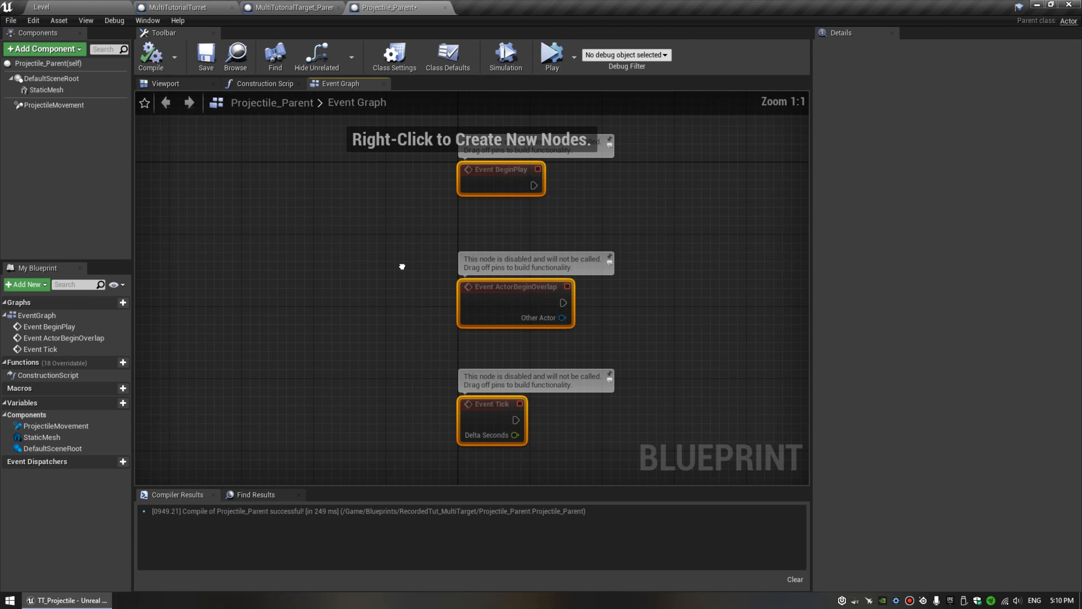
drag(362, 262, 521, 363)
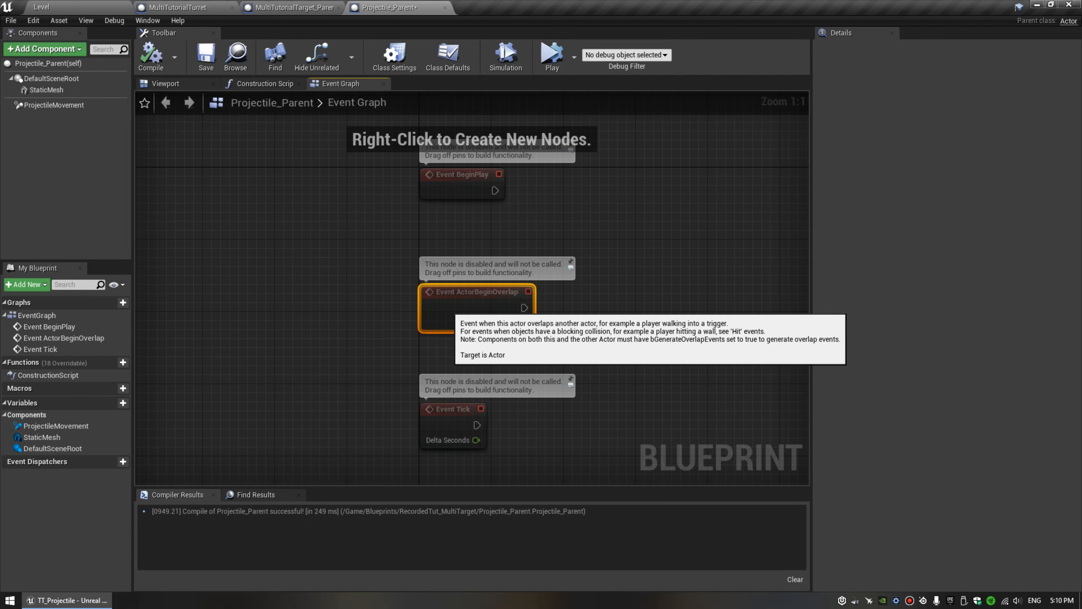
right_drag(399, 338, 372, 304)
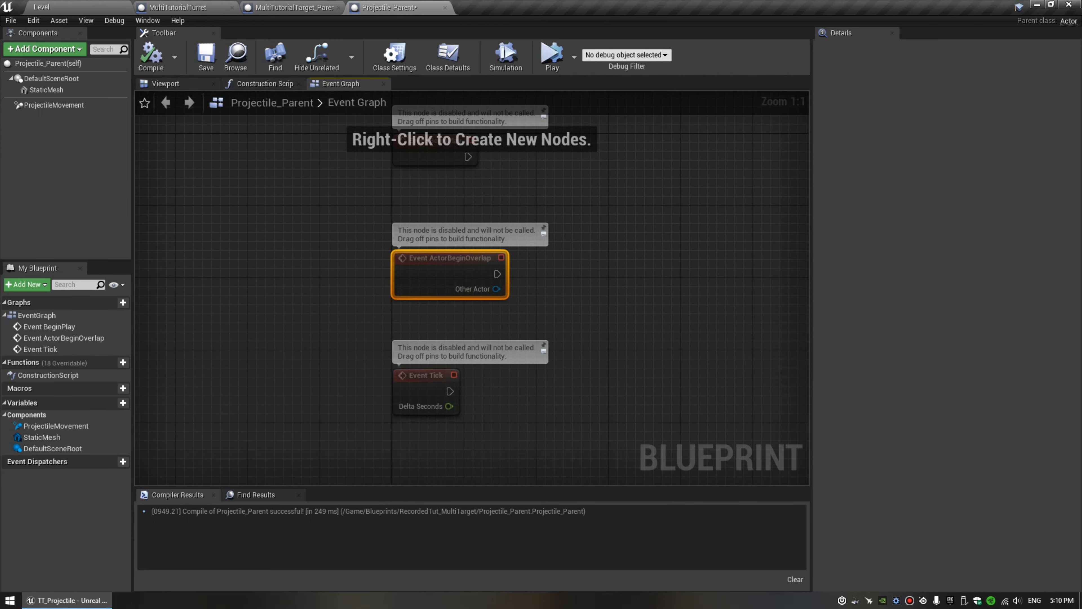
key(Delete)
right_drag(431, 243, 355, 310)
click(347, 235)
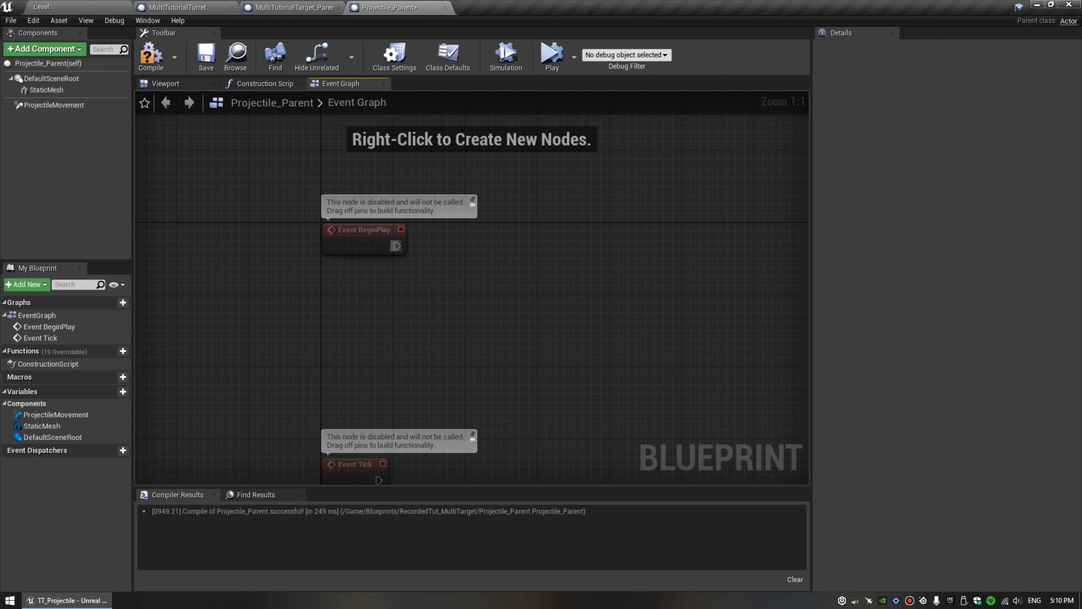
Create a Vector variable named StartLocation in Projectile_Parent and compile the blueprint.
click(111, 392)
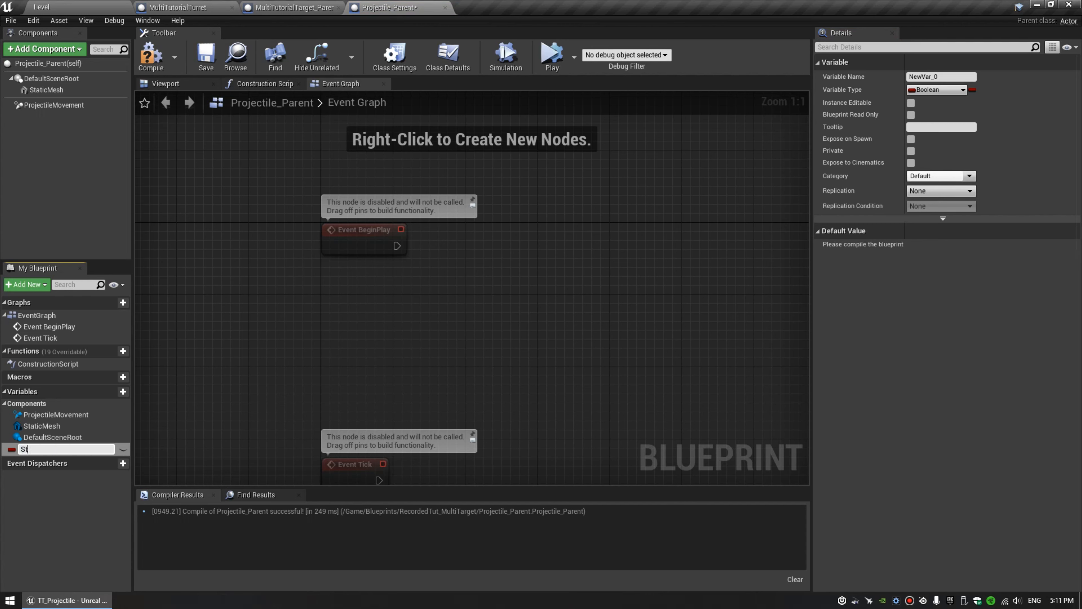
text(StartLocation)
key(Return)
click(937, 90)
text(vect)
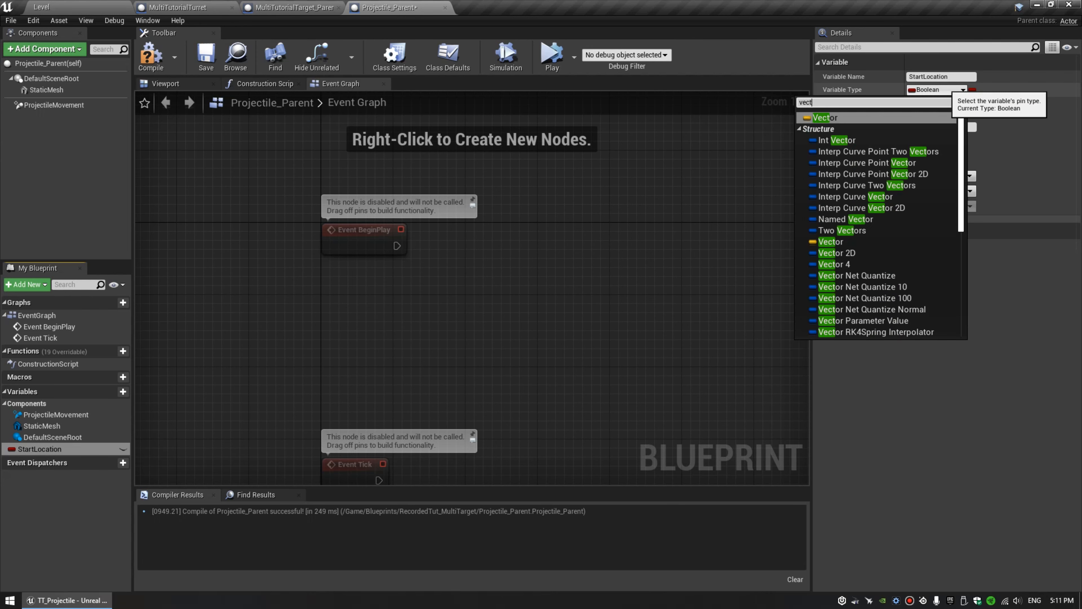
key(Return)
click(151, 55)
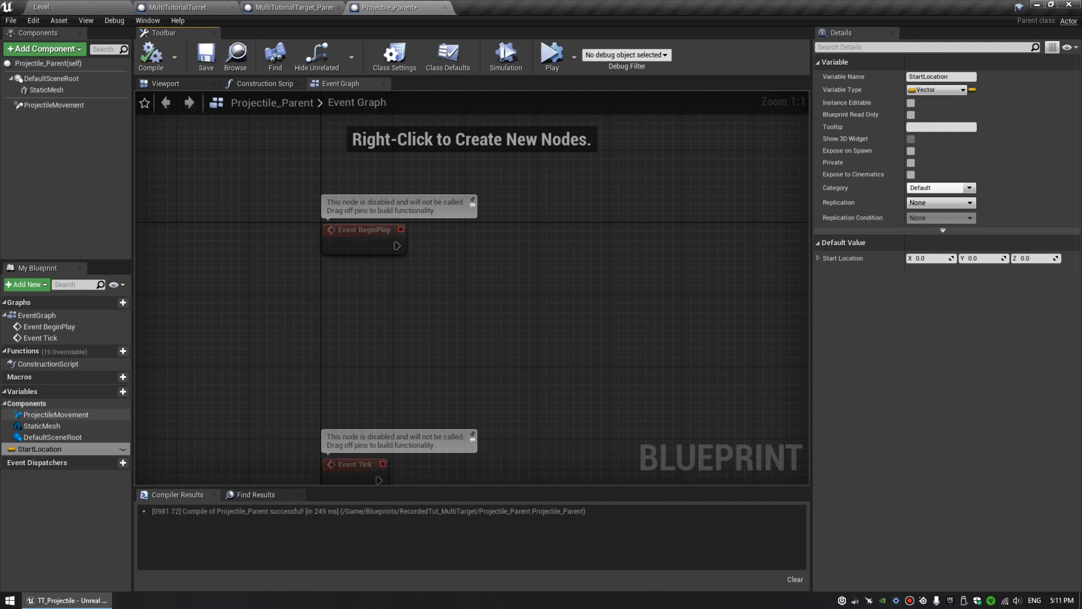
Create a Float variable named ProjectileRange and compile the blueprint.
click(110, 392)
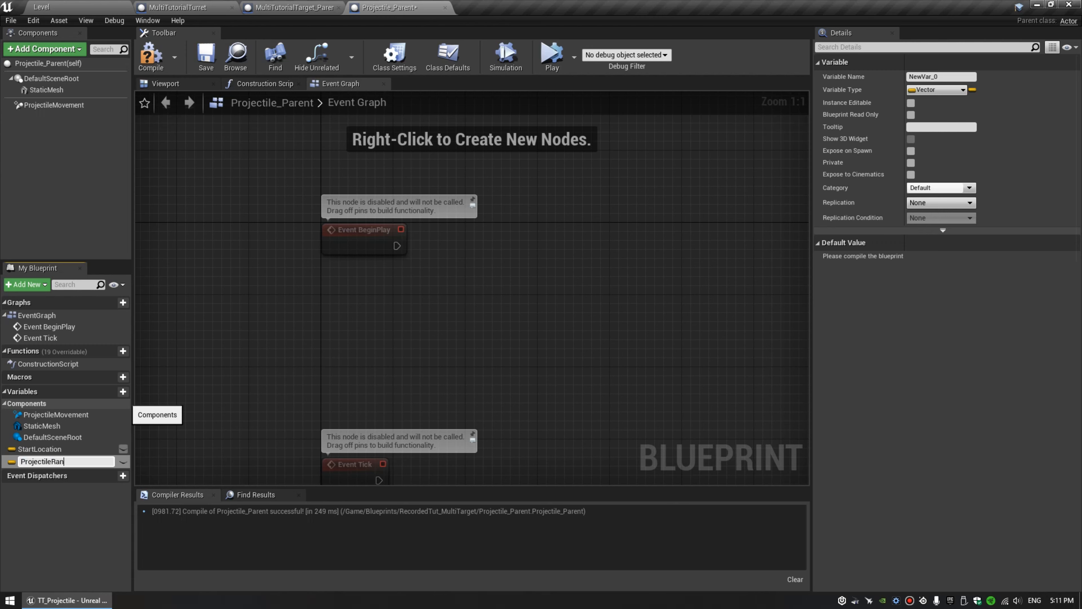
key(Return)
click(937, 90)
text(float)
key(Return)
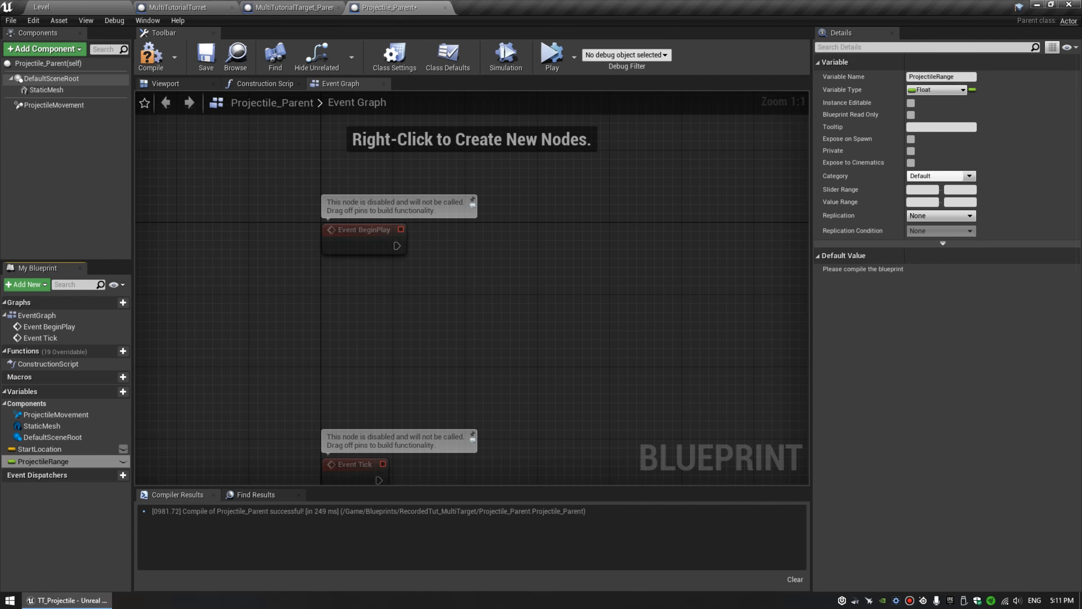
click(150, 56)
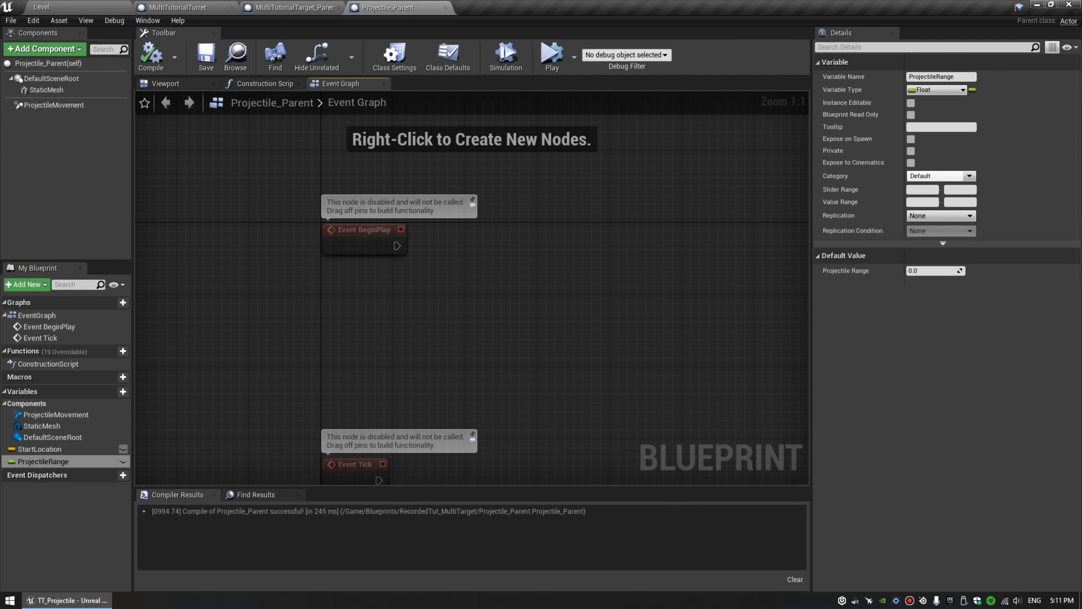
right_drag(424, 223, 423, 207)
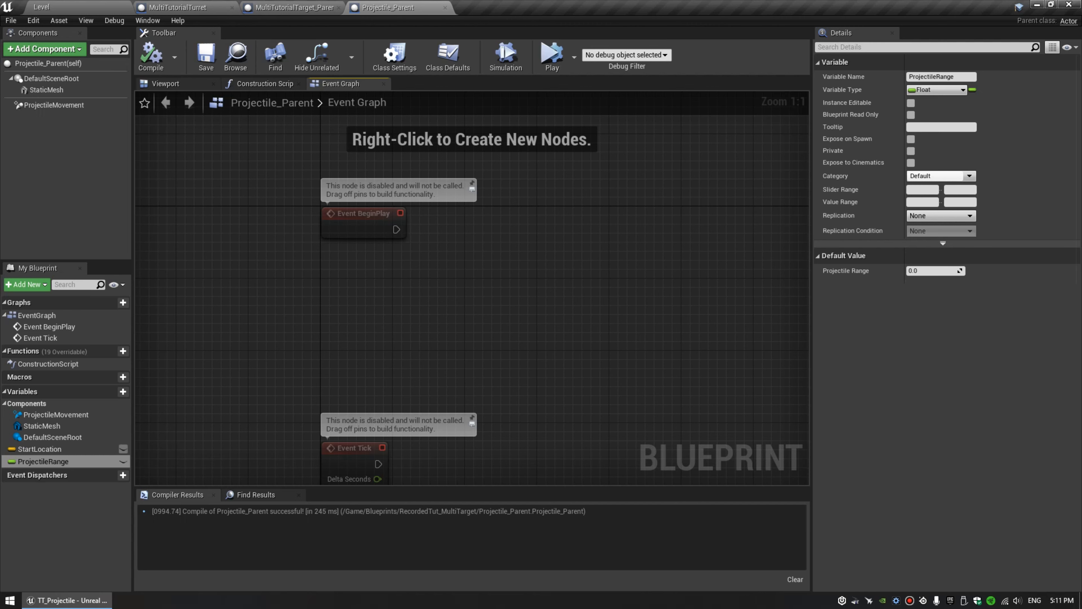
right_drag(522, 262, 502, 273)
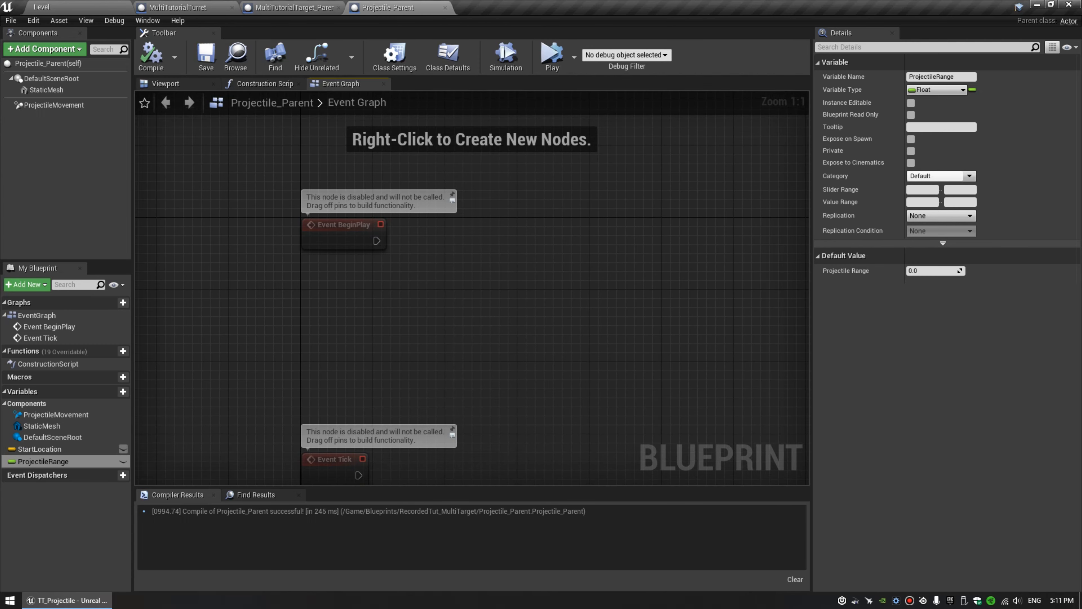
right_drag(502, 272, 512, 287)
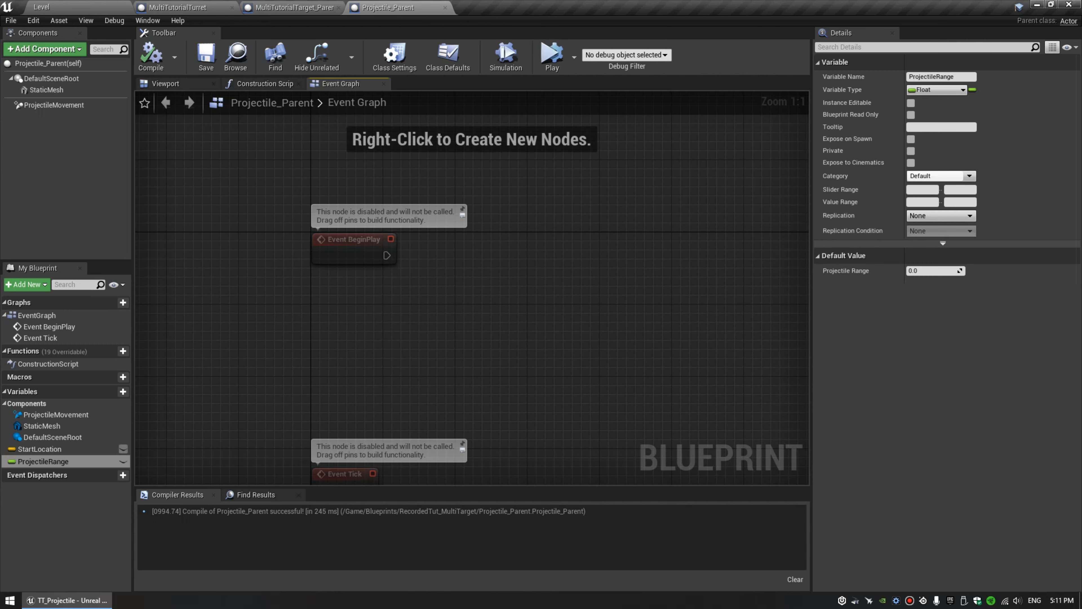
right_drag(336, 357, 354, 318)
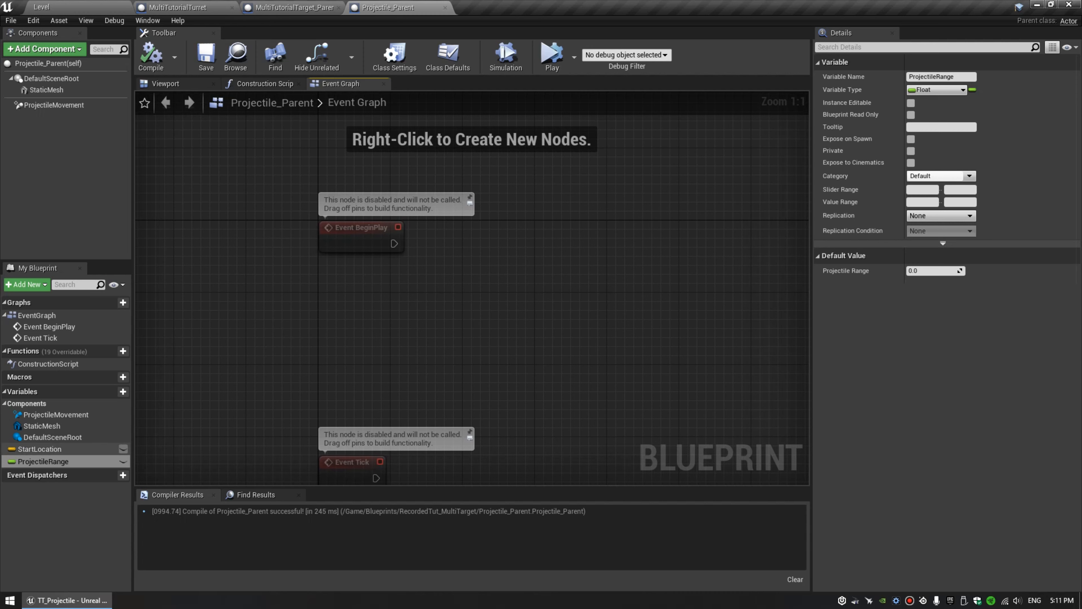
Add a Set Start Location node and a GetActorLocation node beside Event BeginPlay.
ctrl+drag(39, 449, 346, 277)
click(382, 304)
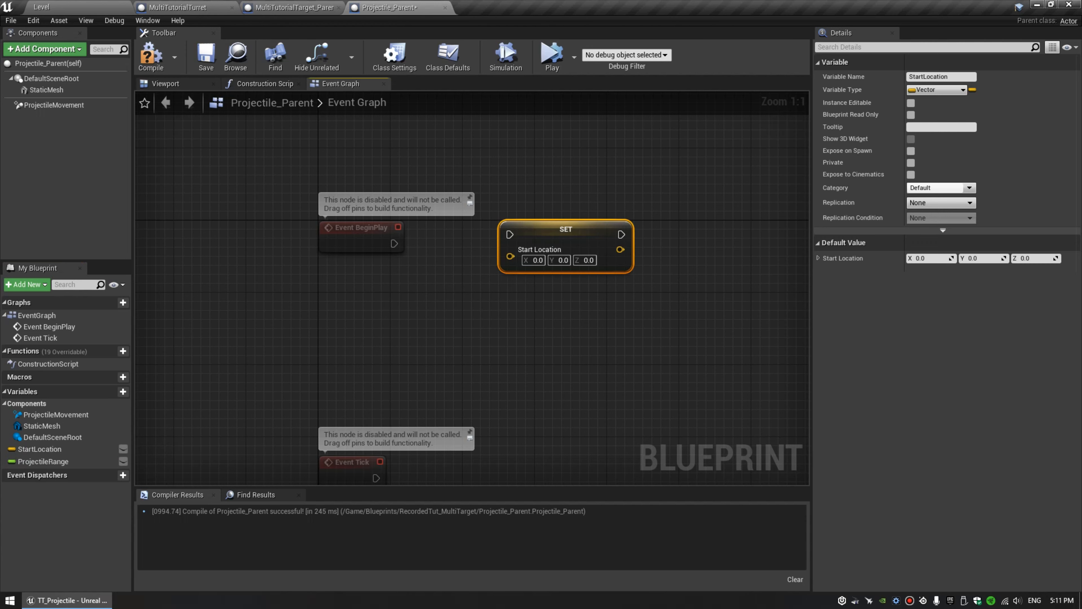
right_click(279, 294)
text(get)
scroll(354, 426, down, 5)
text(actor lo)
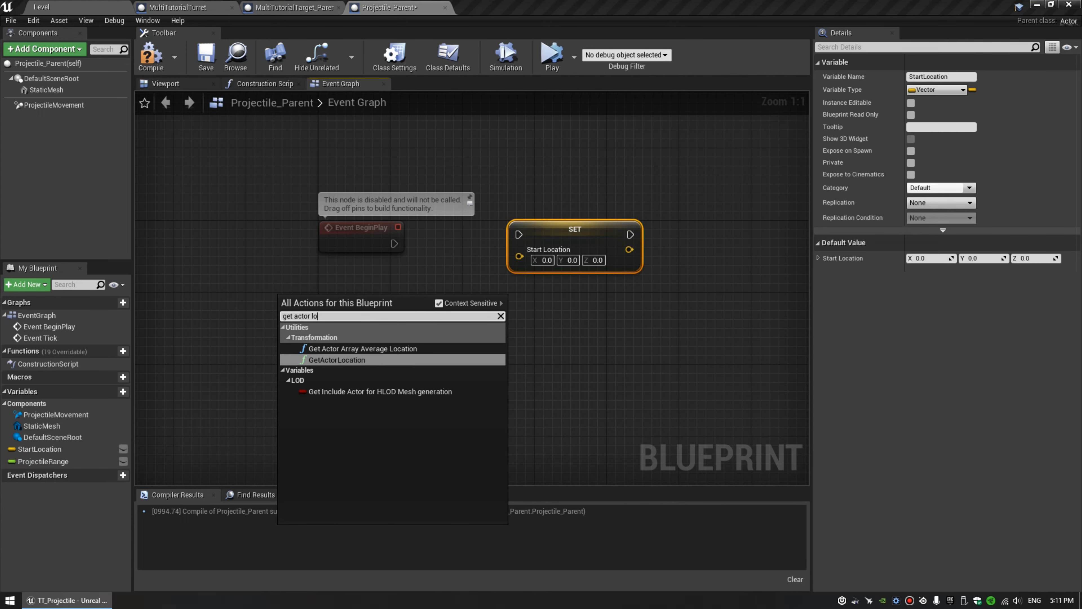
key(Return)
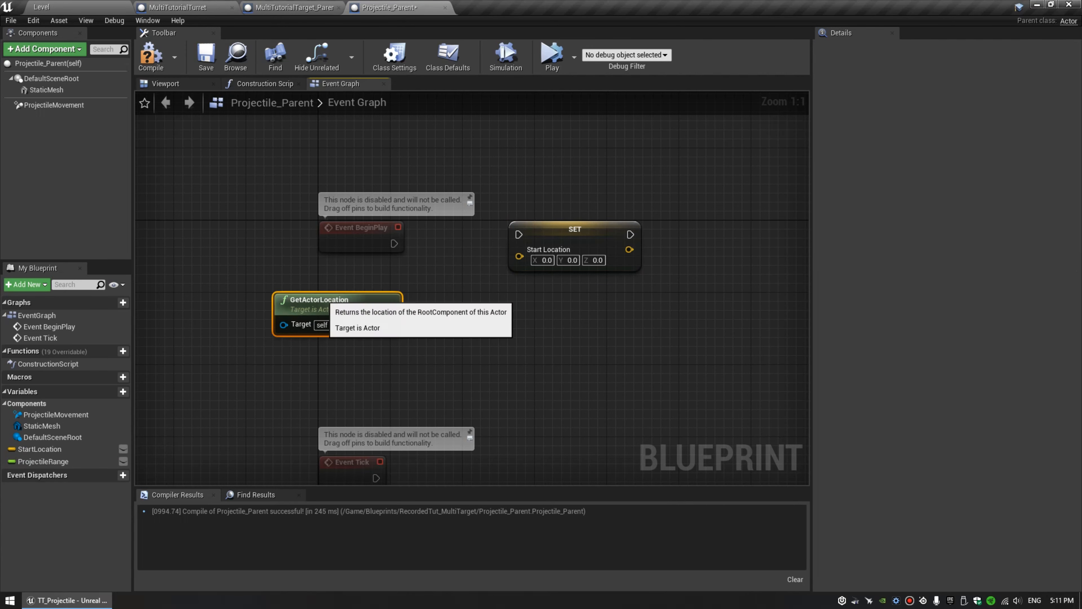
Run Set Start Location from Event BeginPlay, with the GetActorLocation return value as its input.
drag(326, 299, 371, 281)
drag(435, 305, 520, 255)
drag(394, 244, 518, 239)
drag(383, 291, 518, 291)
right_drag(539, 353, 473, 244)
click(442, 304)
Move Event Tick closer to the BeginPlay nodes and place a Start Location getter beneath it, tucking GetActorLocation under the Set node.
drag(276, 361, 276, 271)
drag(39, 448, 281, 347)
click(290, 363)
drag(450, 258, 418, 169)
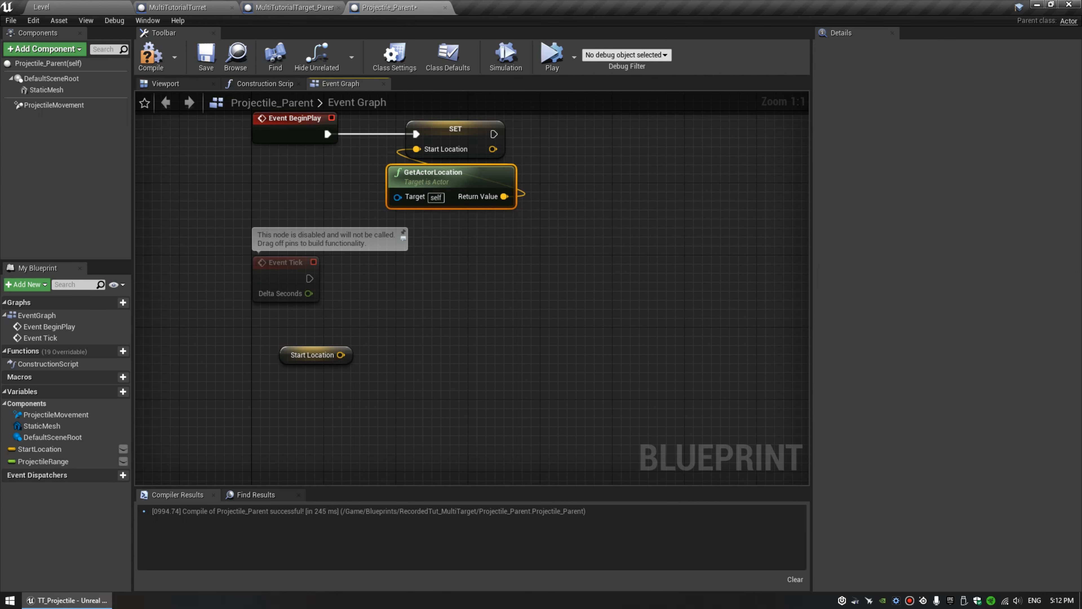
key(Escape)
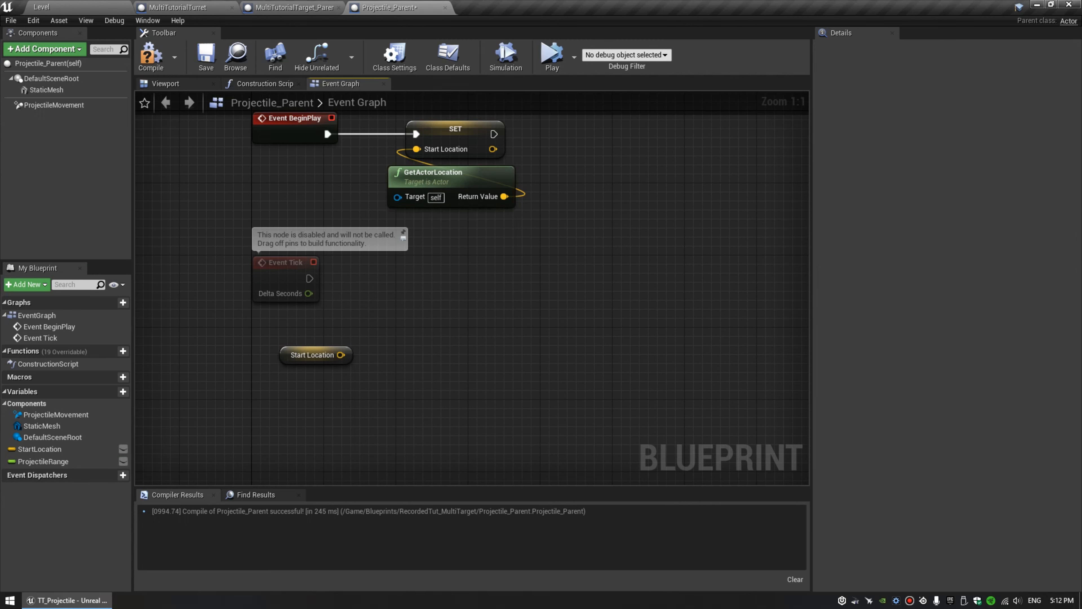
Paste a copy of the GetActorLocation node and position it beneath the Start Location getter.
key(ctrl+v)
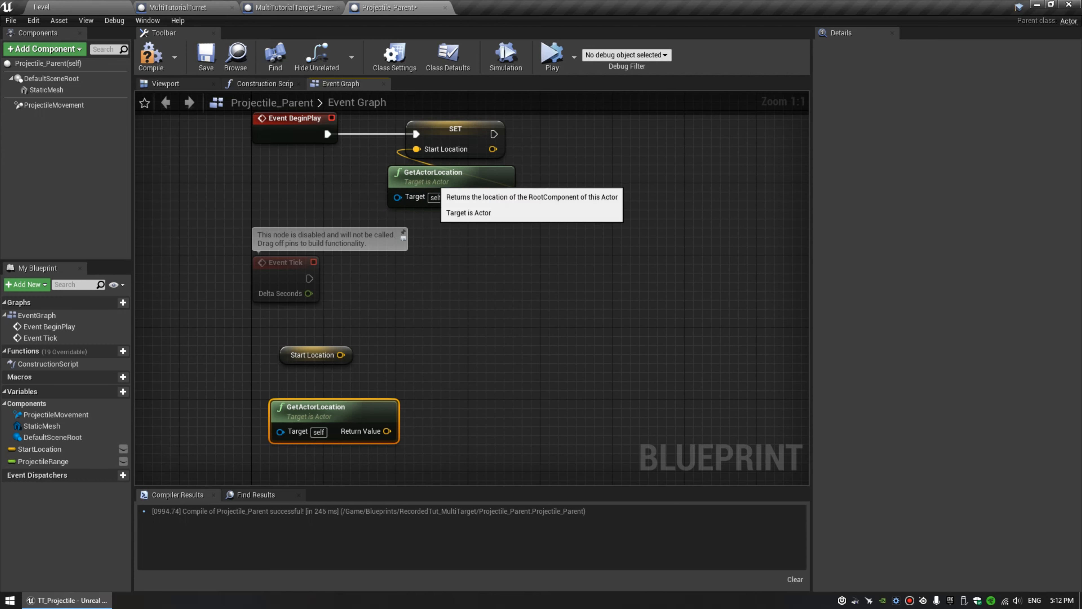
click(434, 183)
right_drag(435, 182, 475, 146)
drag(366, 384, 348, 366)
right_drag(350, 366, 327, 398)
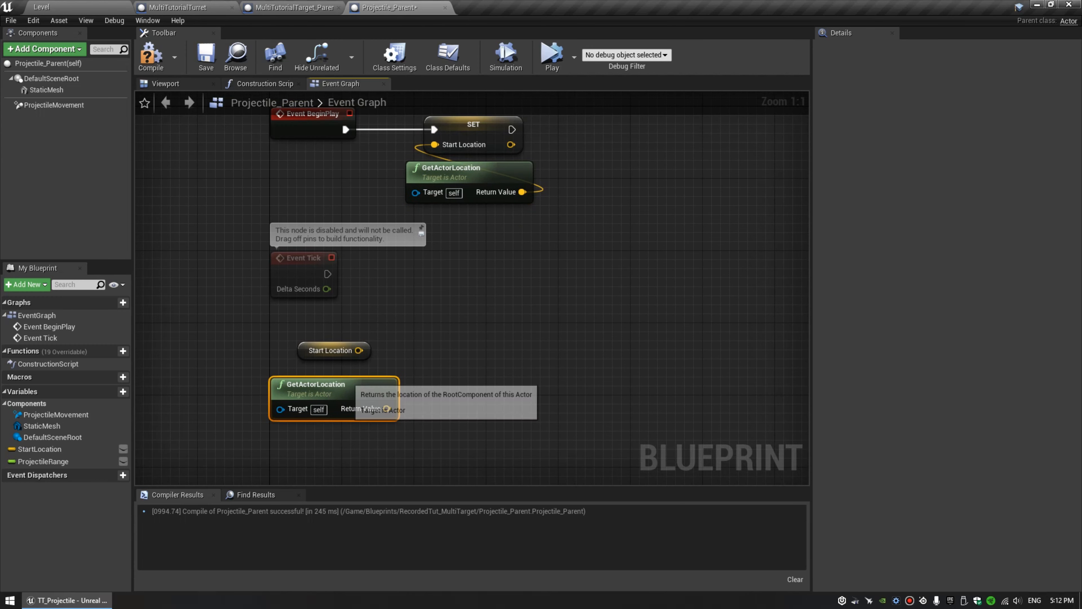
mouse_move(336, 402)
mouse_down()
mouse_move(334, 384)
mouse_move(333, 398)
mouse_up()
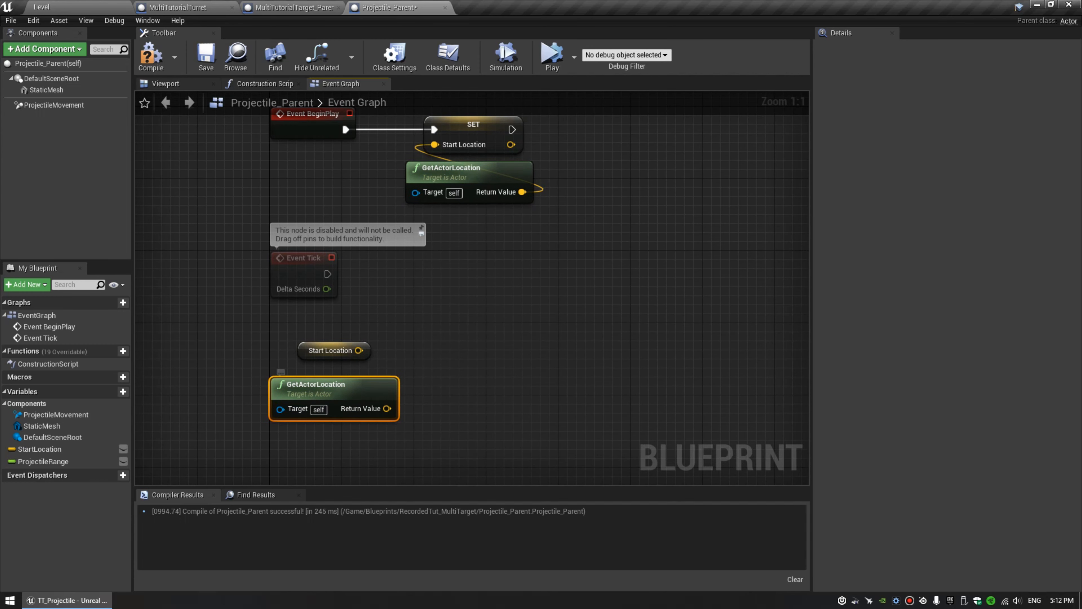
Subtract the copied GetActorLocation value from Start Location with a vector - vector node, and arrange the nodes neatly.
drag(359, 350, 455, 353)
text(-)
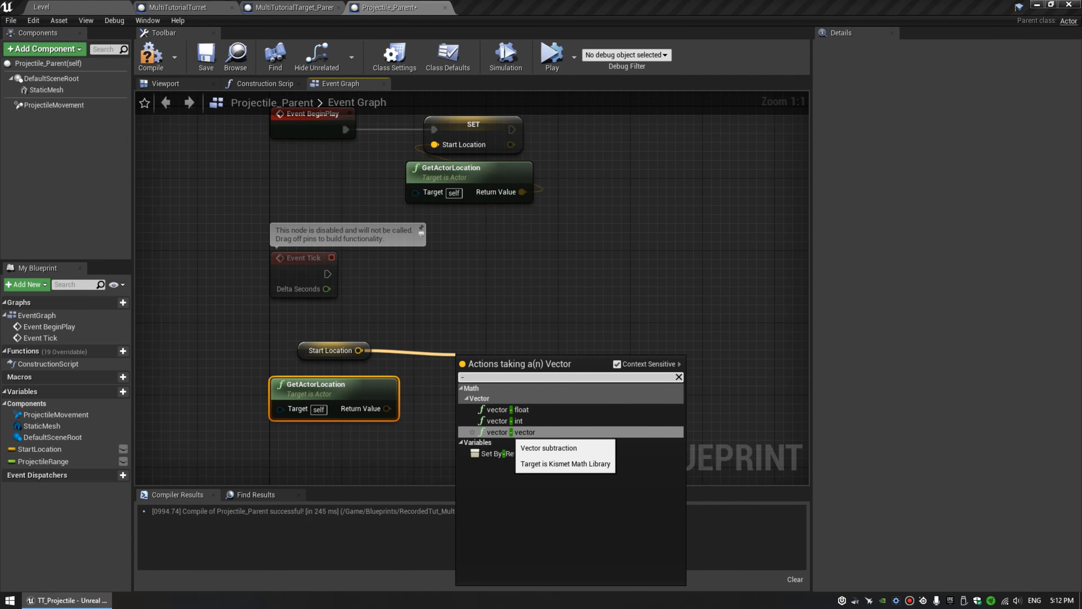
click(516, 432)
drag(387, 408, 470, 384)
drag(507, 368, 461, 376)
click(331, 350)
drag(330, 350, 312, 350)
click(298, 386)
click(289, 348)
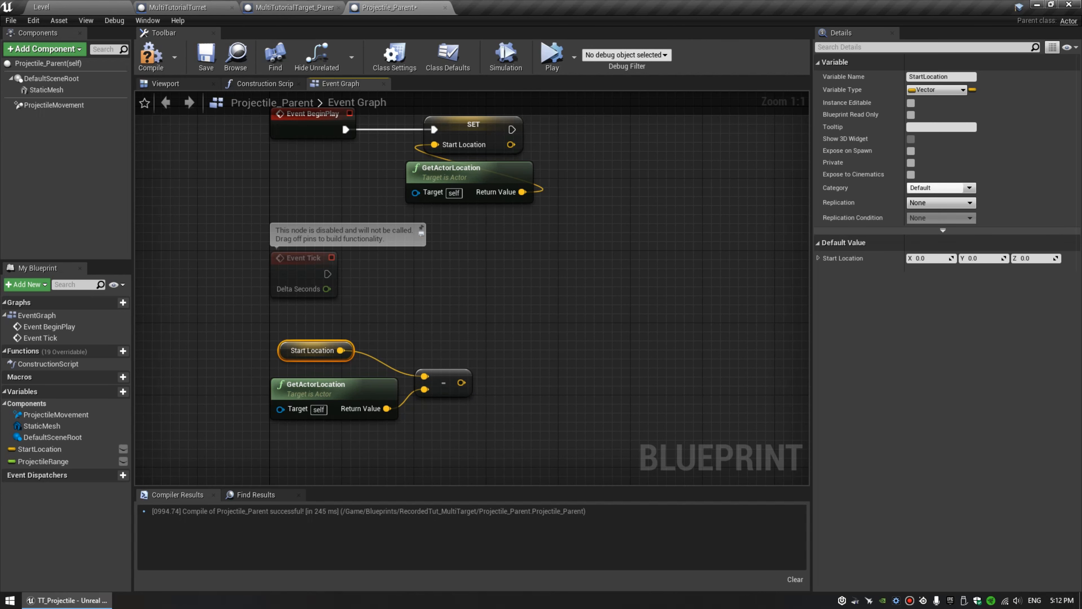
drag(448, 384, 458, 374)
Feed the vector subtraction result into a new VectorLength node.
right_drag(481, 370, 403, 353)
drag(393, 356, 470, 350)
text(l)
key(BackSpace)
text(vecto)
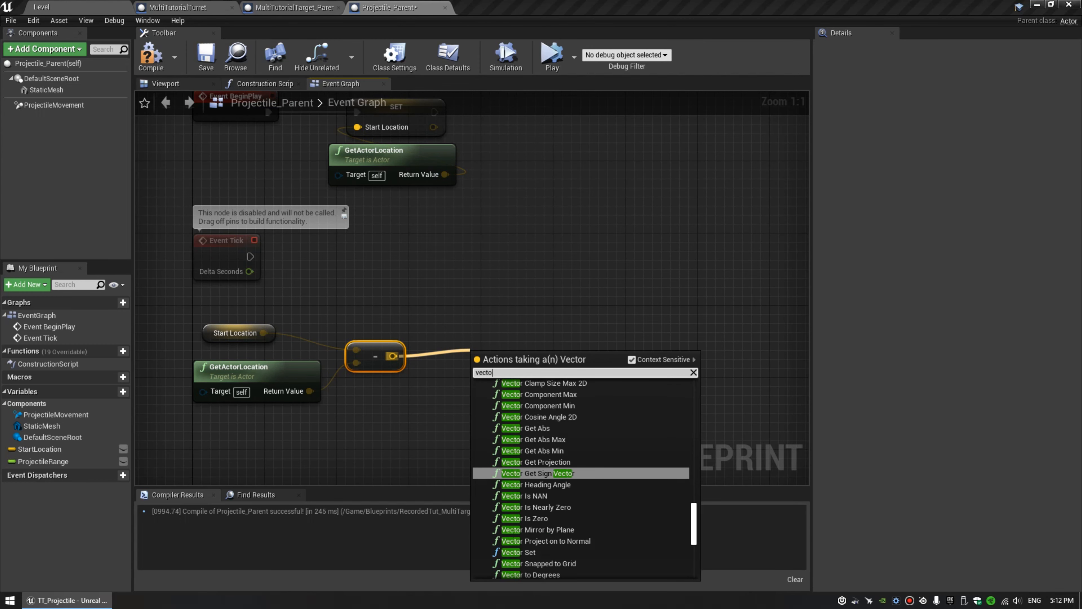
text(r len)
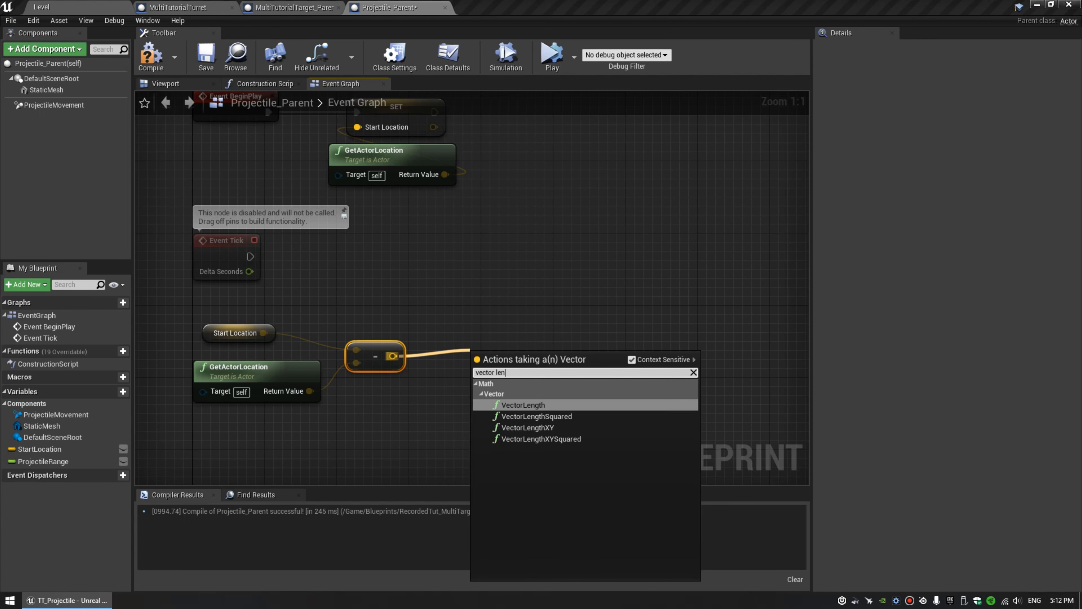
click(523, 405)
Add a >= comparison node fed by the VectorLength return value.
drag(516, 364, 544, 350)
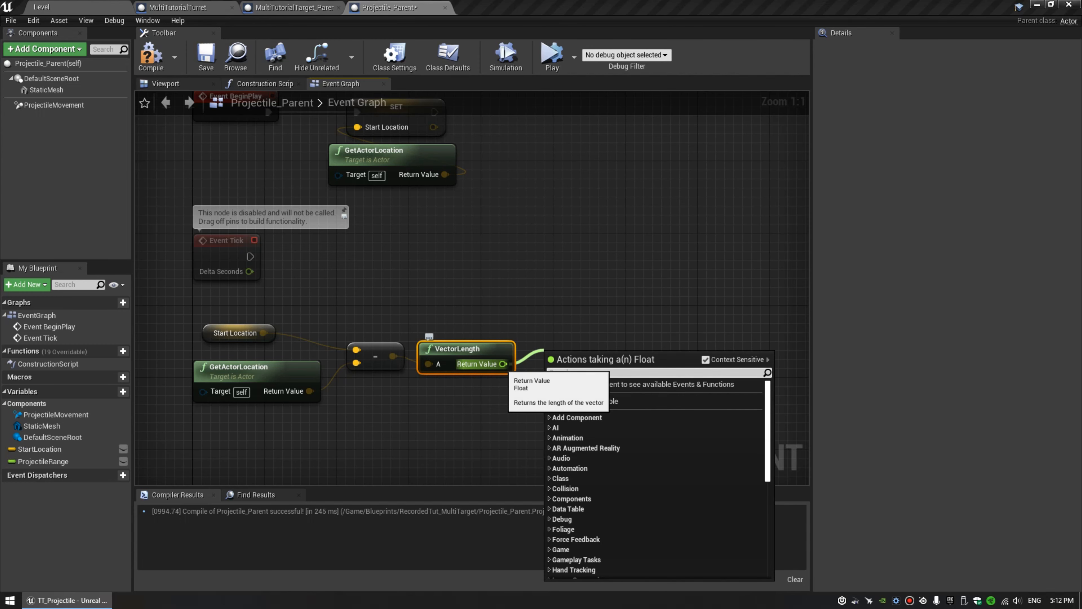
text(>)
key(Return)
right_drag(596, 299, 498, 298)
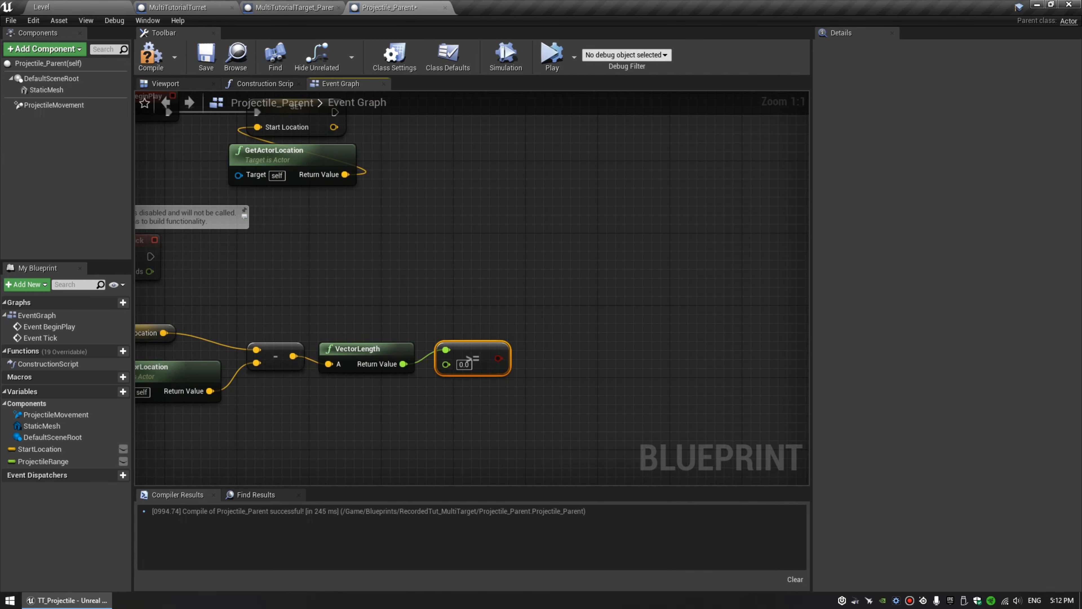
Use Projectile Range as the second input of the >= node, give it a default value of 2000, and compile.
drag(42, 461, 445, 363)
click(346, 408)
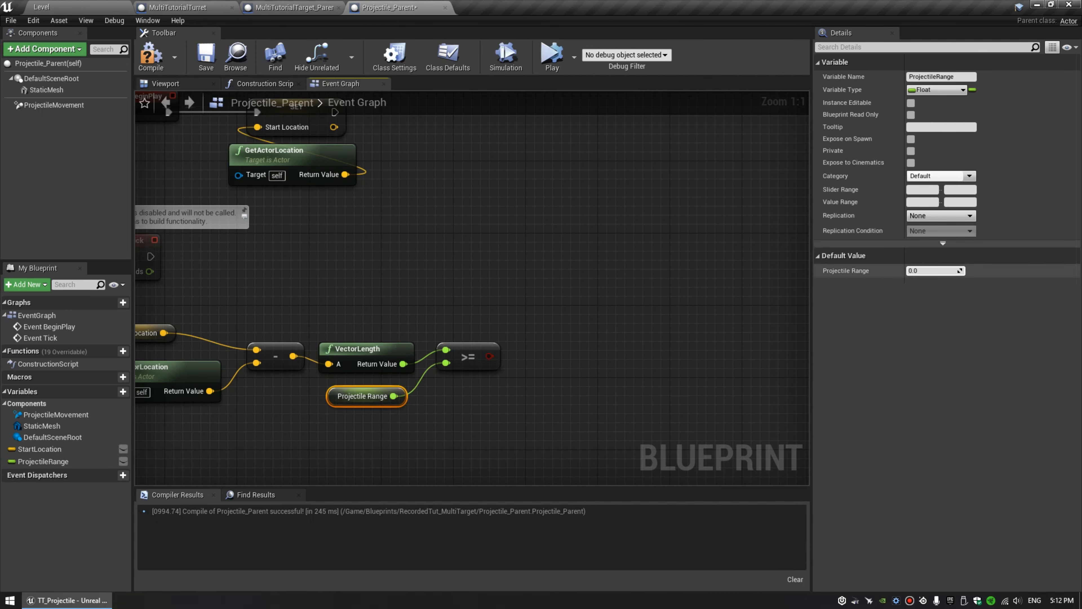
text(200)
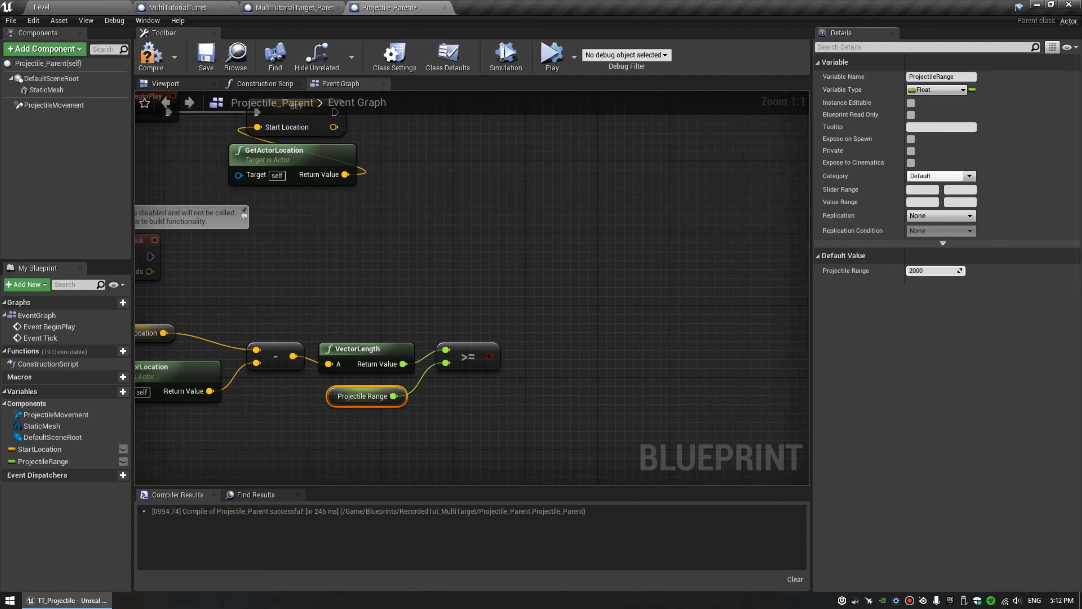
click(150, 54)
Add a Branch node executed by Event Tick, with the >= result as its condition.
drag(468, 357, 459, 375)
right_drag(465, 315, 499, 303)
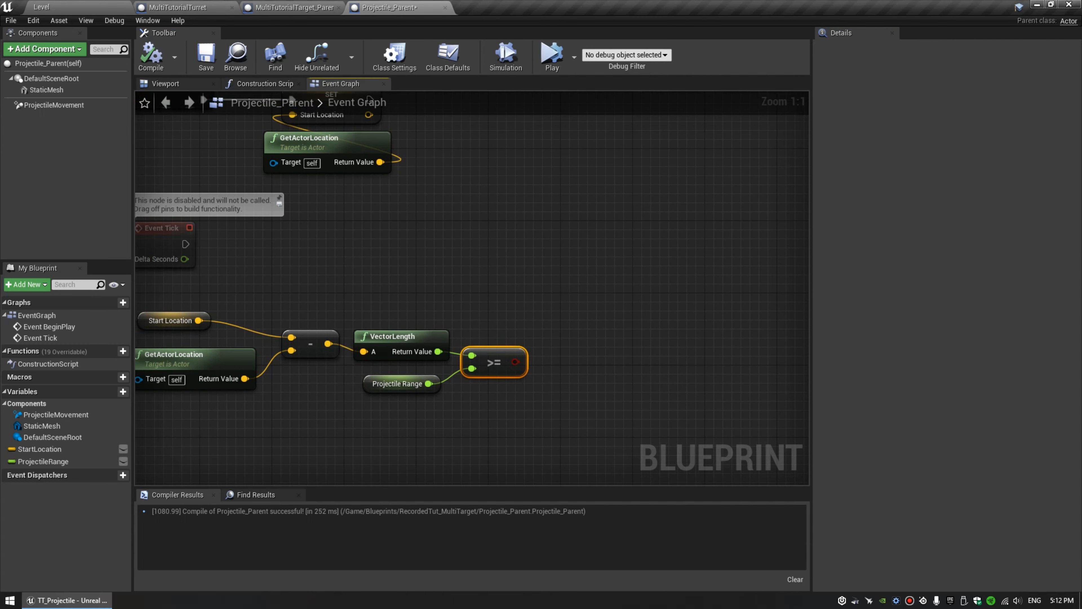
click(573, 248)
drag(185, 244, 582, 270)
drag(596, 256, 567, 229)
drag(516, 361, 554, 261)
right_drag(587, 242, 516, 284)
drag(514, 281, 524, 281)
right_drag(597, 264, 455, 306)
Add a Do Once node and execute it from the Branch node's True output.
key(o)
click(520, 307)
drag(425, 329, 530, 329)
drag(642, 329, 683, 321)
text(destr)
text(troy a)
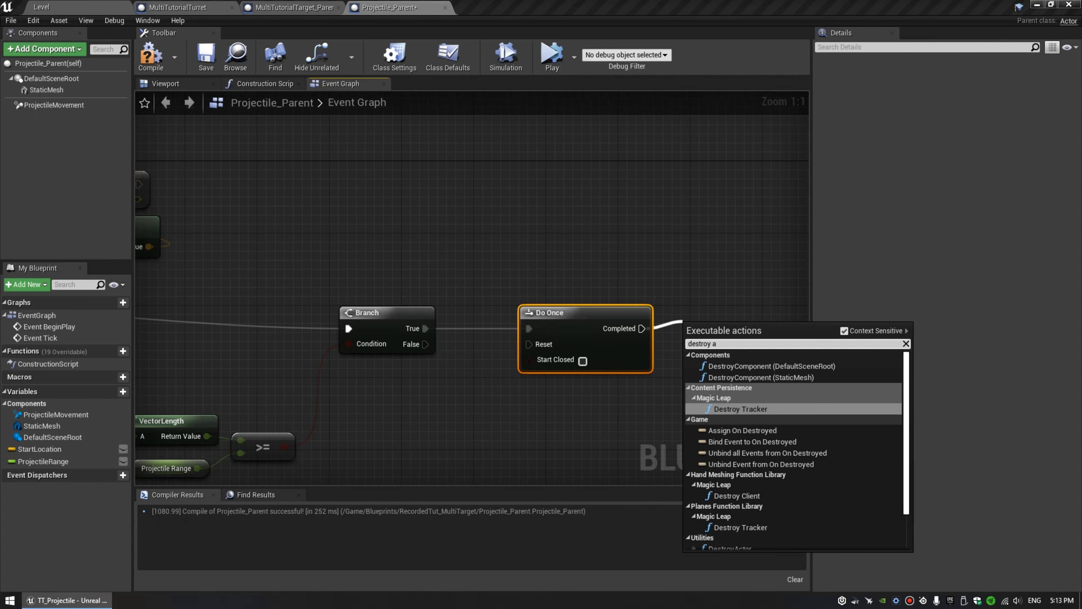
click(741, 527)
key(Delete)
Add a DestroyActor node executed by Do Once's Completed output, line it up, and compile the blueprint.
drag(642, 328, 704, 328)
text(actor desy)
key(BackSpace)
key(Return)
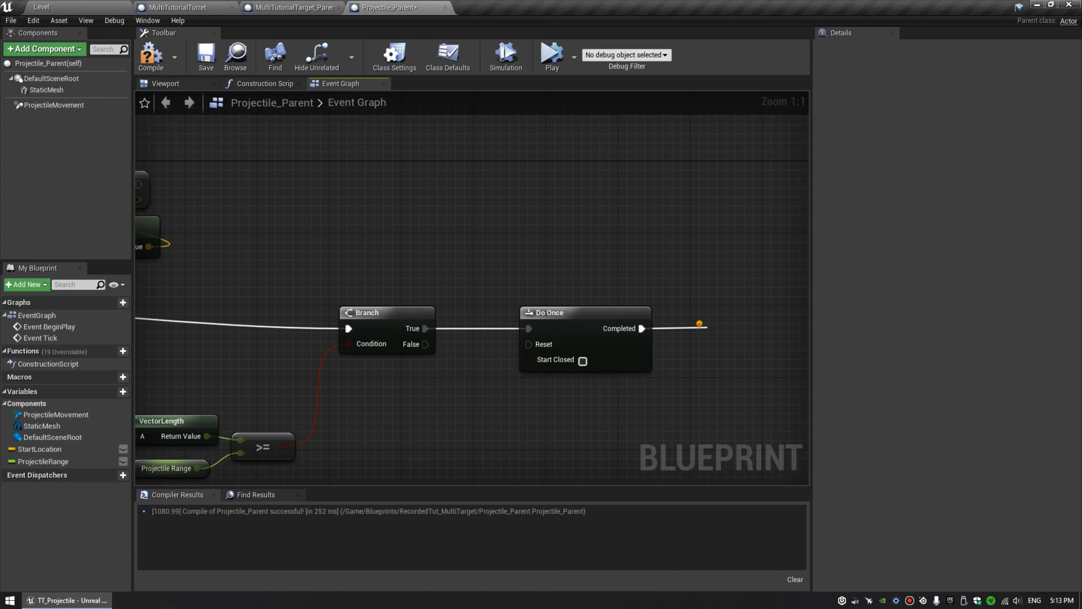
drag(736, 308, 726, 316)
right_drag(726, 316, 623, 285)
click(152, 58)
right_drag(289, 239, 673, 231)
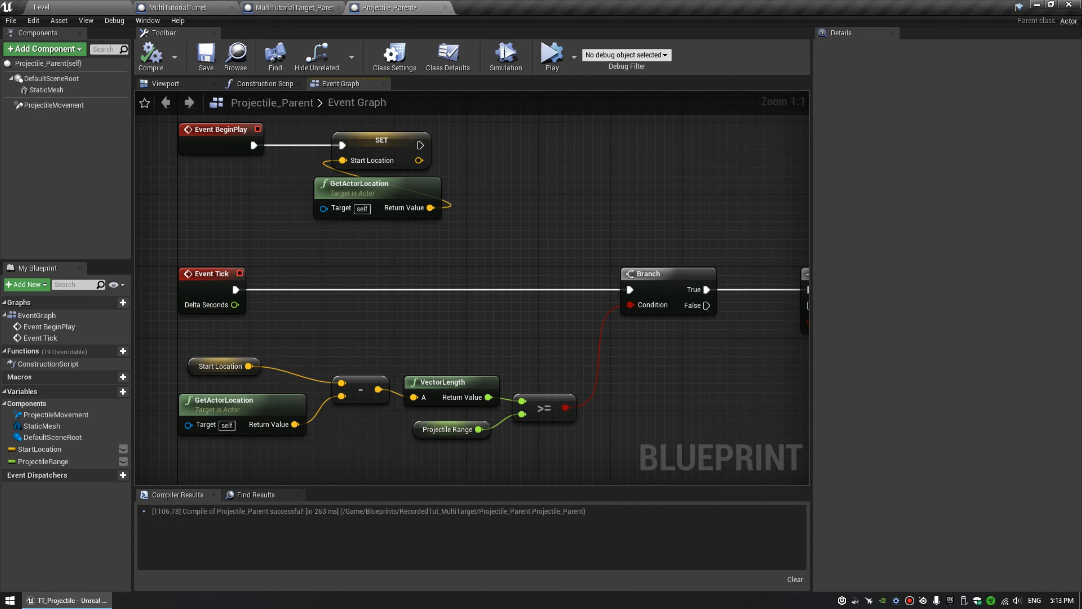
right_drag(250, 242, 260, 242)
drag(260, 241, 154, 325)
right_drag(682, 257, 426, 257)
scroll(427, 257, down, 2)
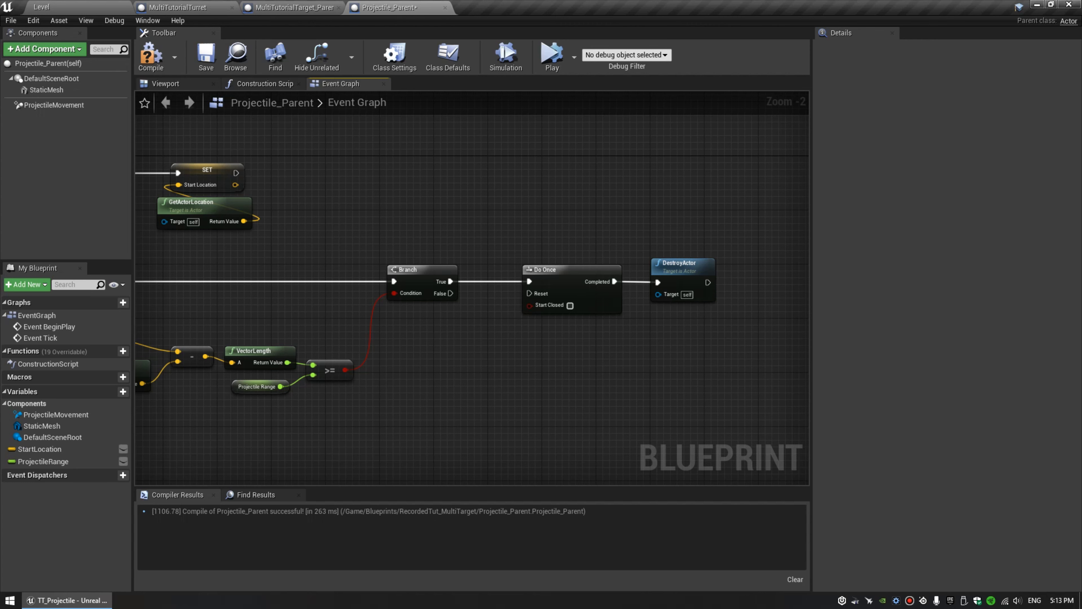